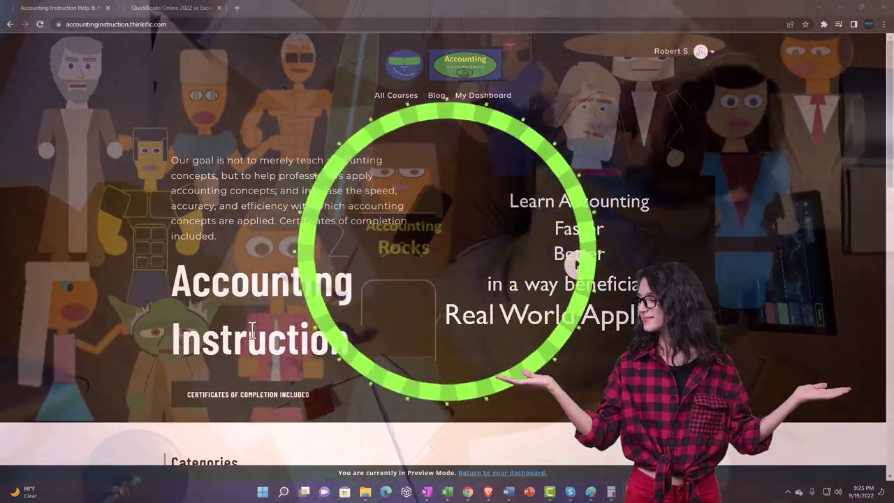
Step: Browse the course categories on the Accounting Instruction site and view the lesson sections of the QuickBooks Online 2022 course
scroll(124, 384, "down", 5)
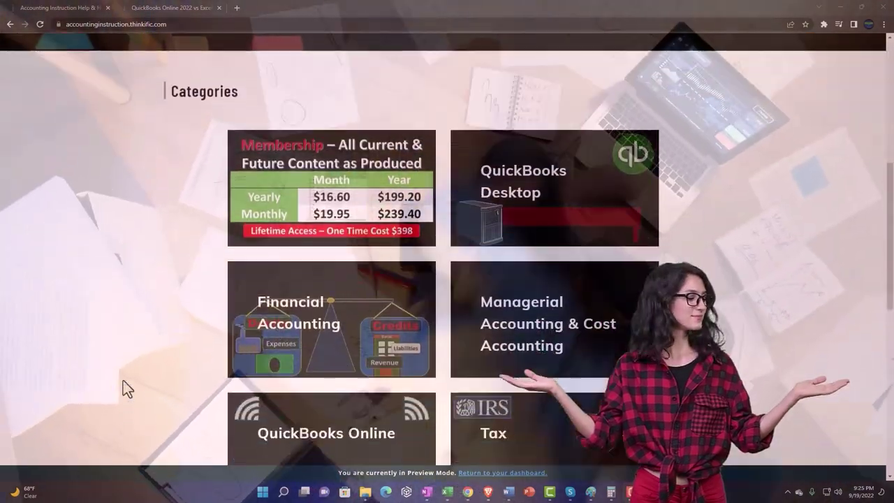
scroll(122, 381, "down", 2)
scroll(123, 381, "down", 2)
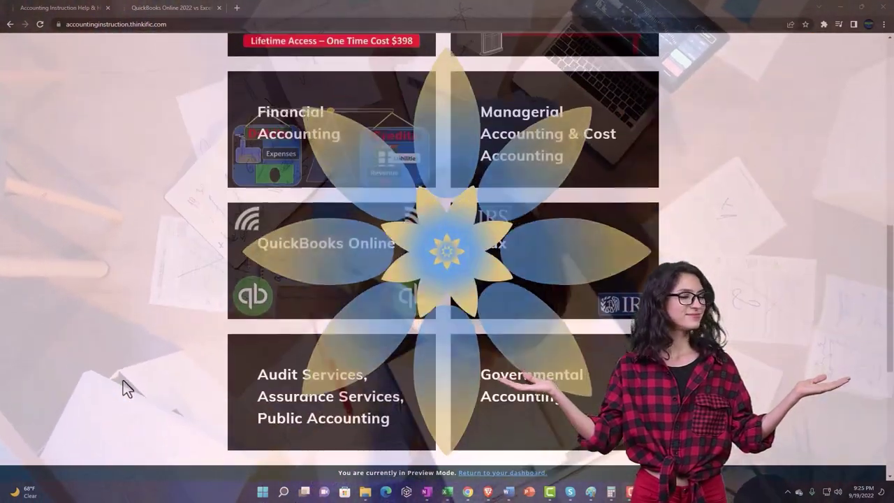
scroll(124, 388, "down", 4)
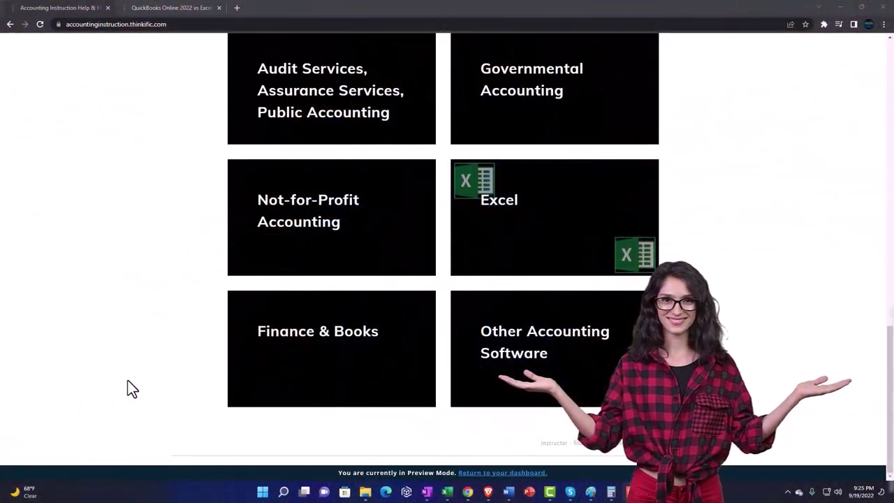
left_click(160, 10)
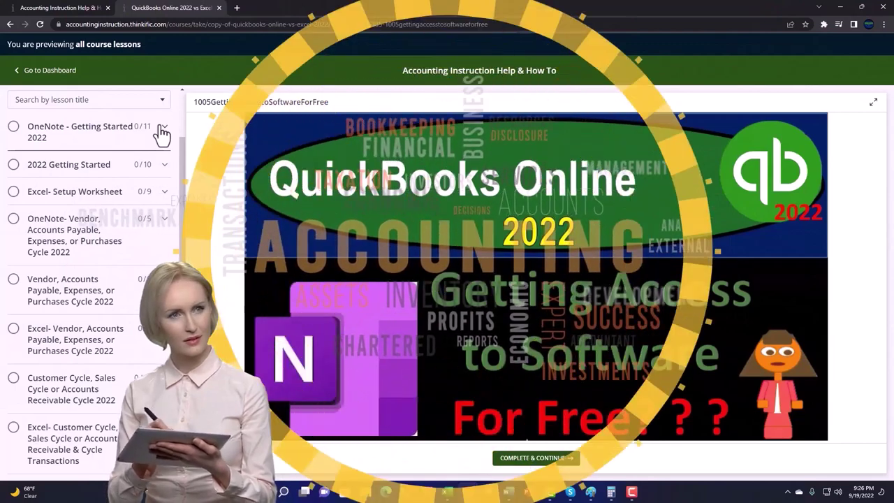
left_click(162, 130)
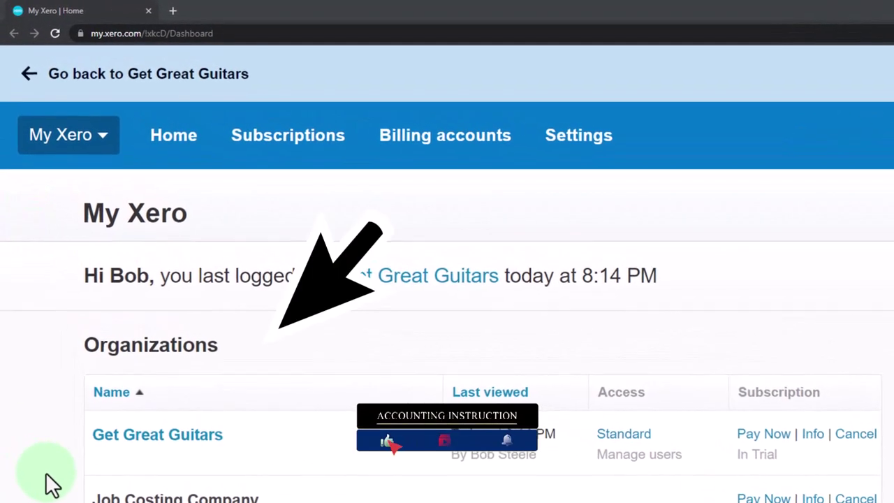
Step: Open the Get Great Guitars organization and duplicate its dashboard twice into separate browser tabs
left_click(173, 442)
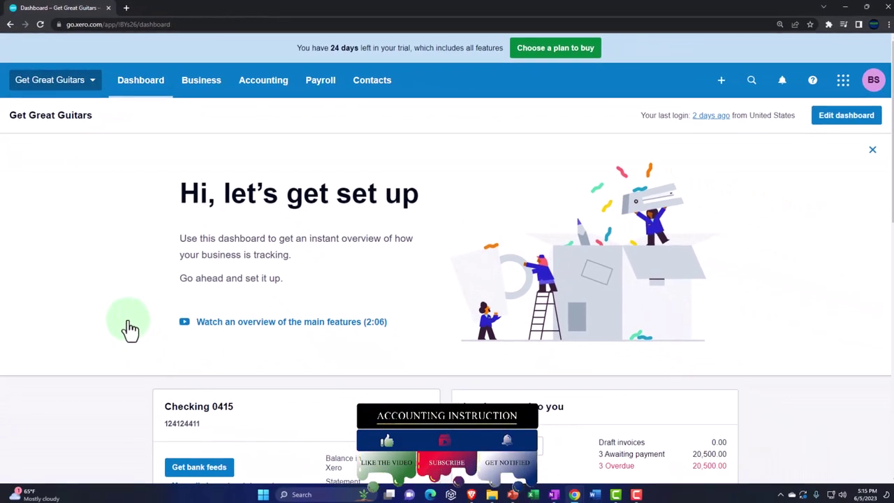
right_click(88, 12)
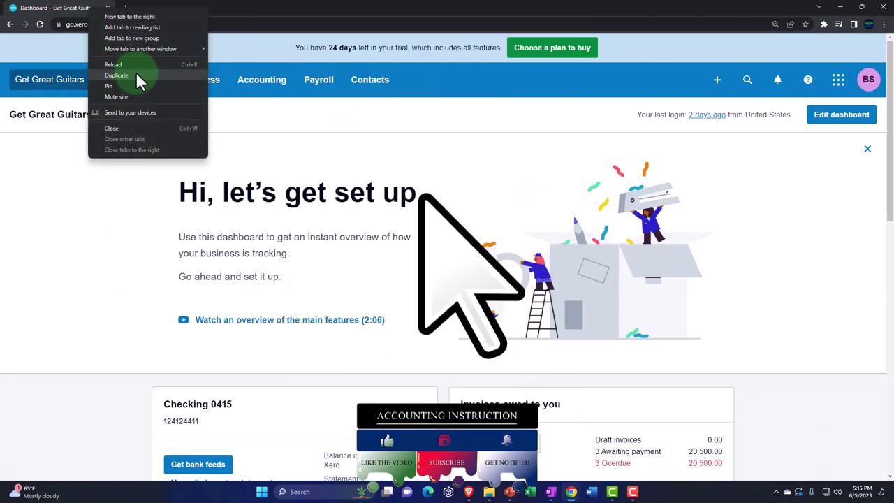
left_click(137, 75)
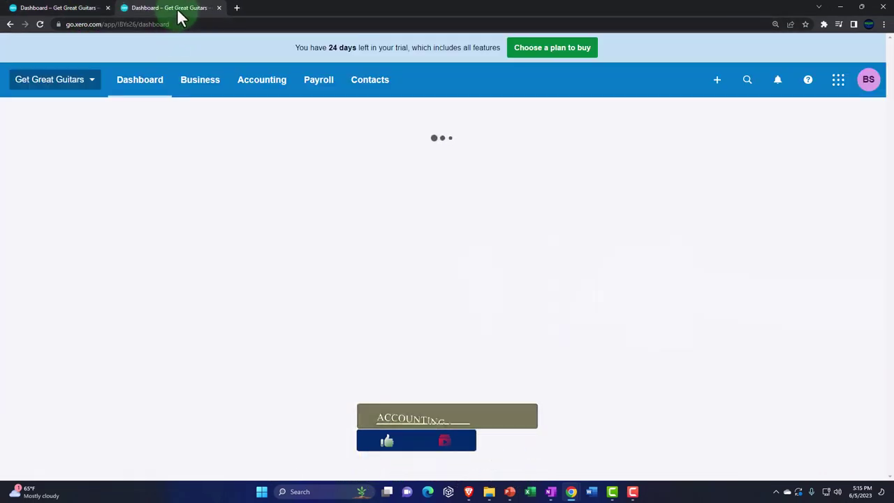
right_click(178, 17)
left_click(192, 76)
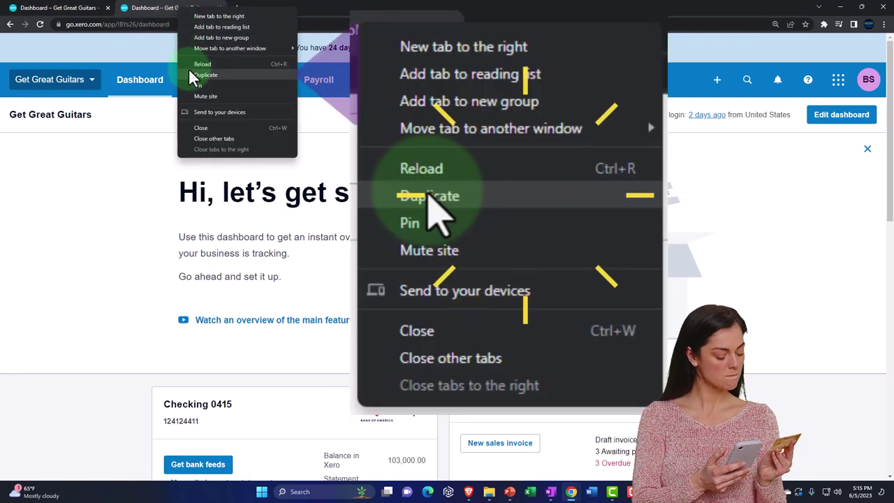
left_click(235, 75)
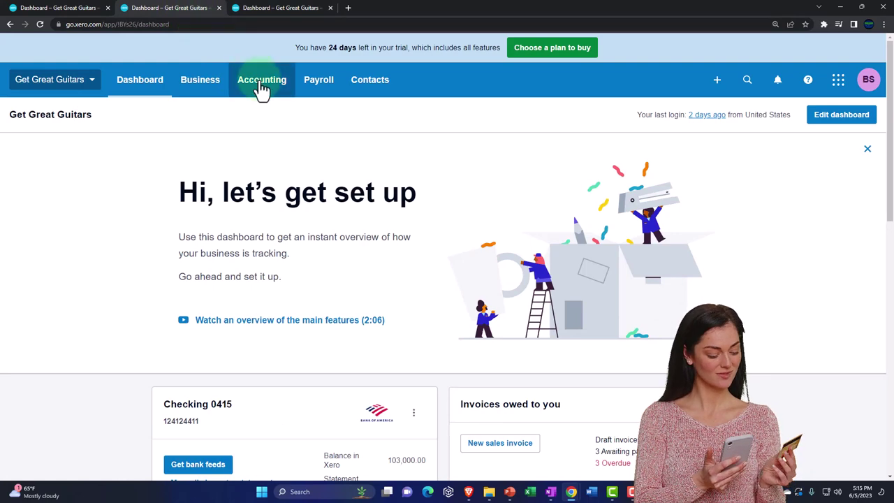
Step: Open the Balance Sheet report in the second browser tab and the Income Statement (Profit and Loss) in the third
left_click(261, 84)
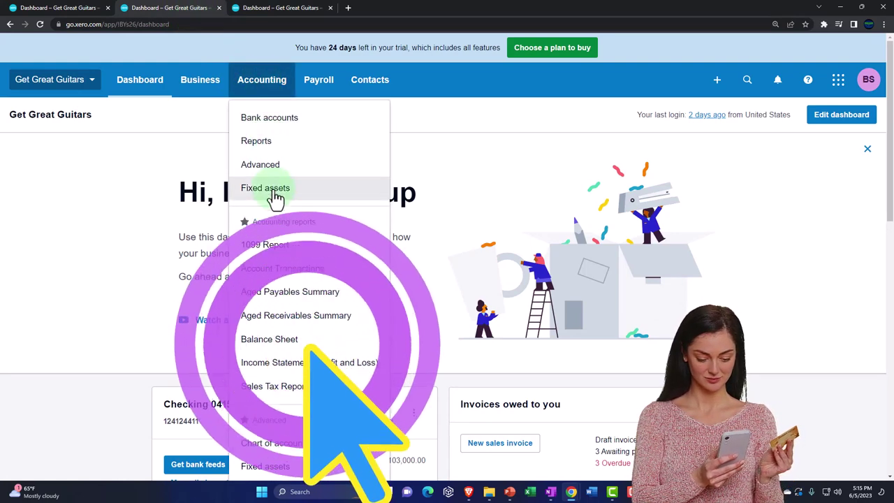
left_click(273, 341)
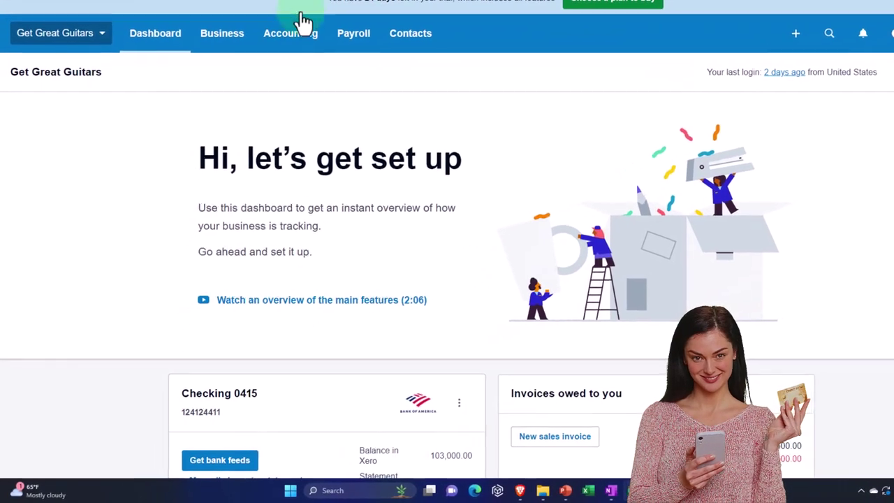
left_click(293, 35)
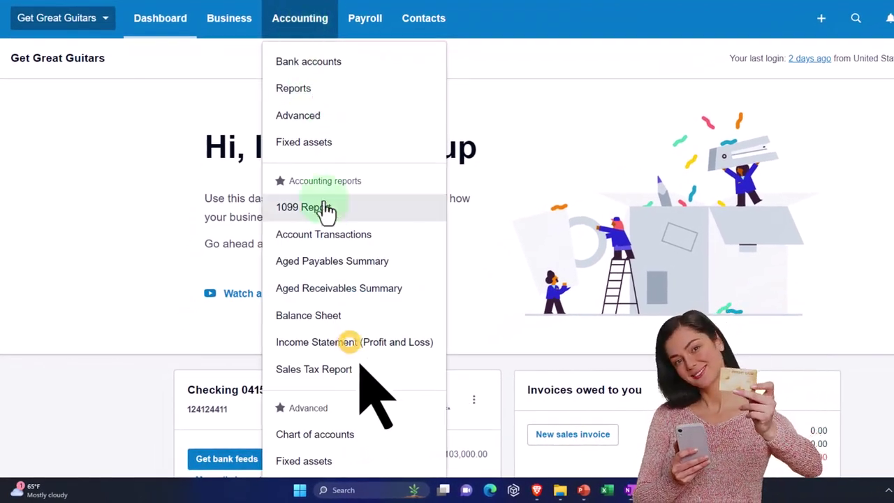
left_click(331, 341)
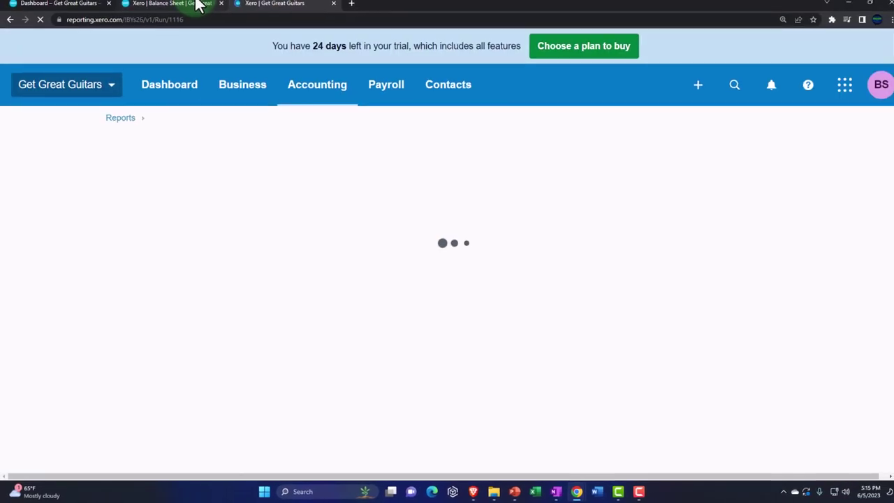
Step: Set the Balance Sheet to the custom date Dec 31, 2023 and update the report
left_click(197, 5)
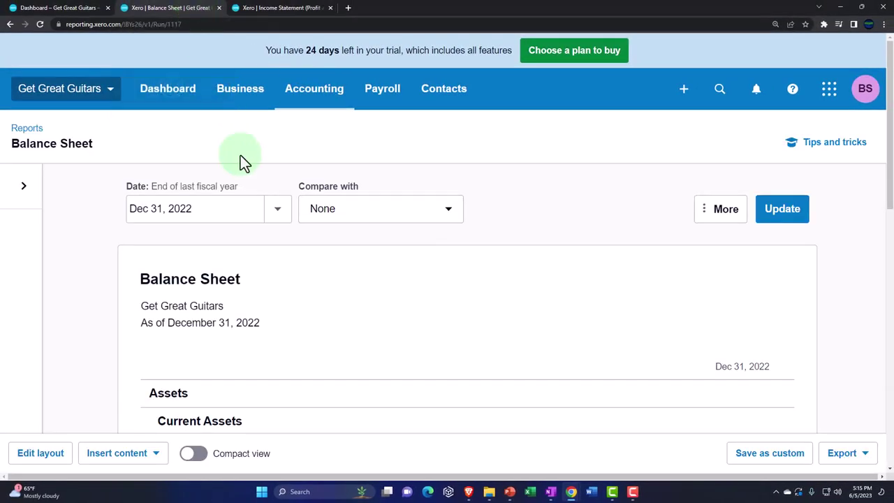
left_click(279, 217)
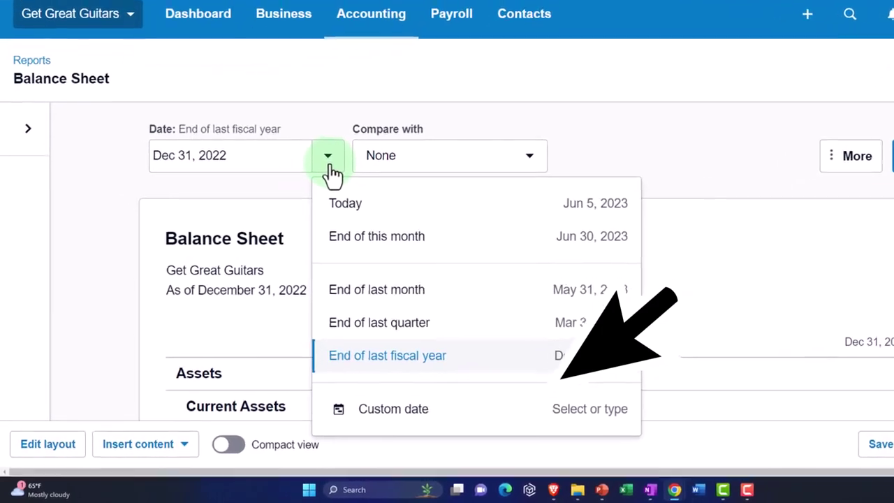
left_click(469, 409)
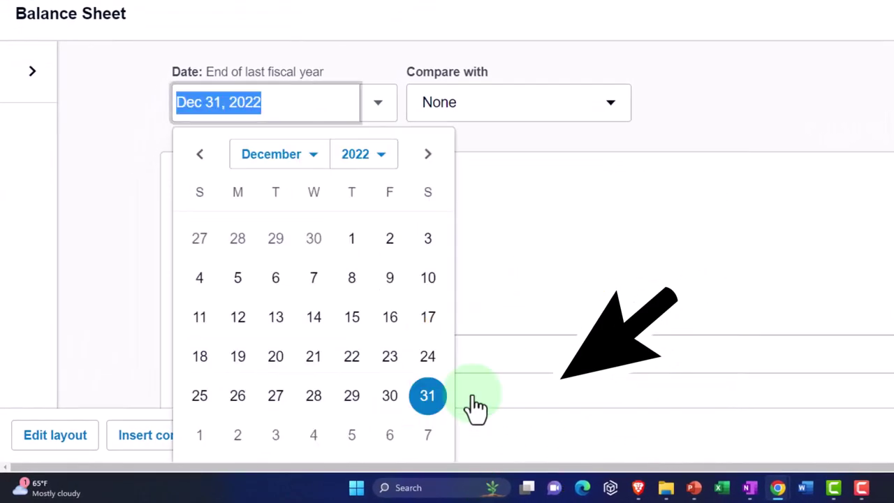
left_click(380, 156)
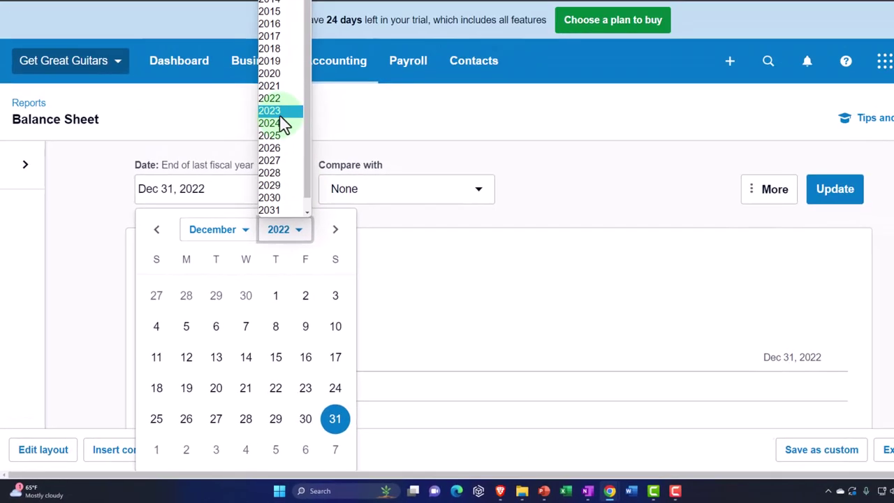
left_click(279, 113)
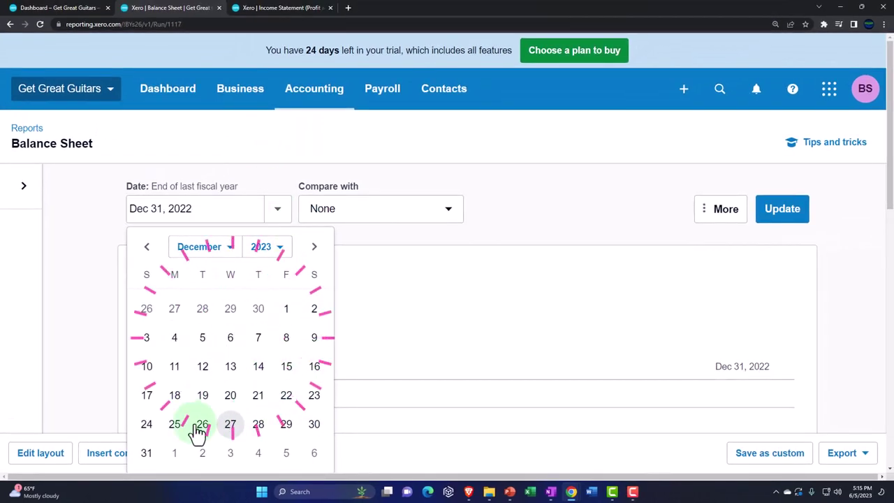
left_click(148, 454)
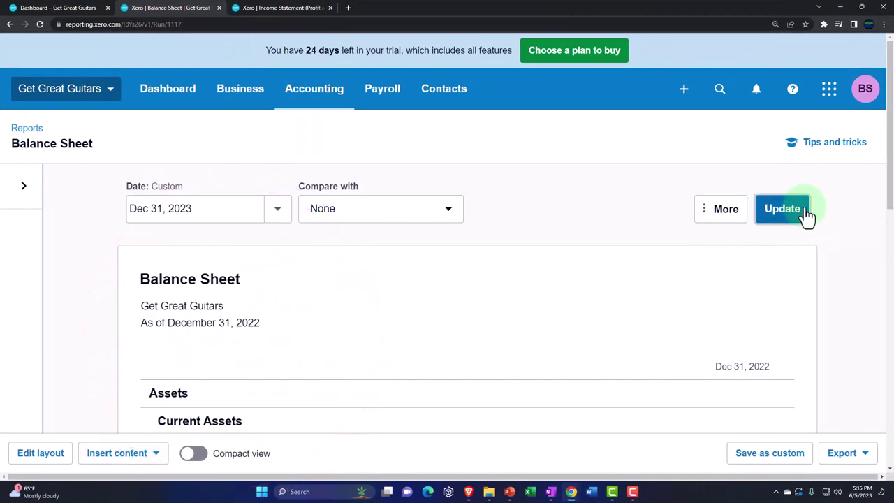
left_click(782, 209)
Step: Review the accounts on the updated Balance Sheet and the Income Statement, and return to the dashboard
scroll(778, 218, "down", 3)
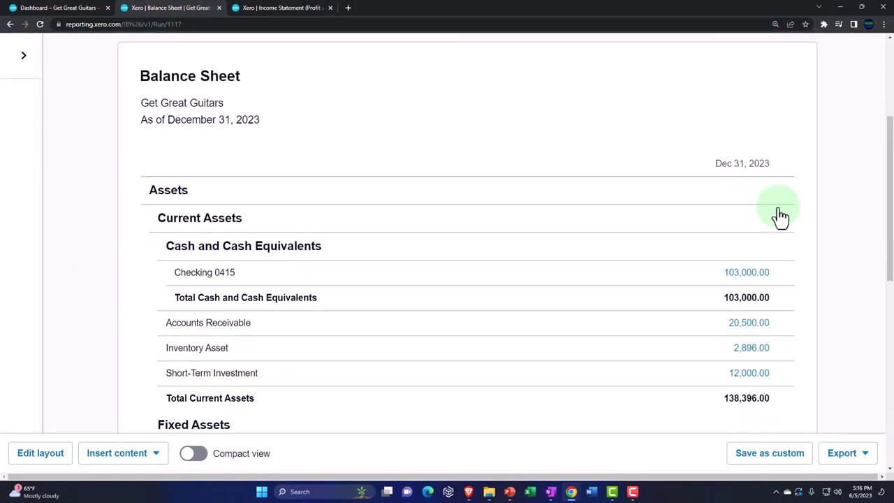
scroll(780, 217, "down", 3)
scroll(780, 215, "up", 2)
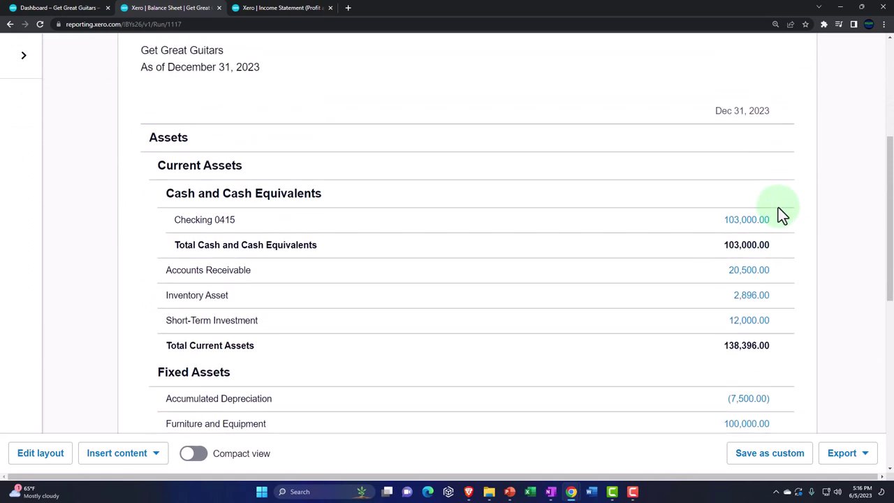
scroll(781, 213, "up", 2)
left_click(298, 14)
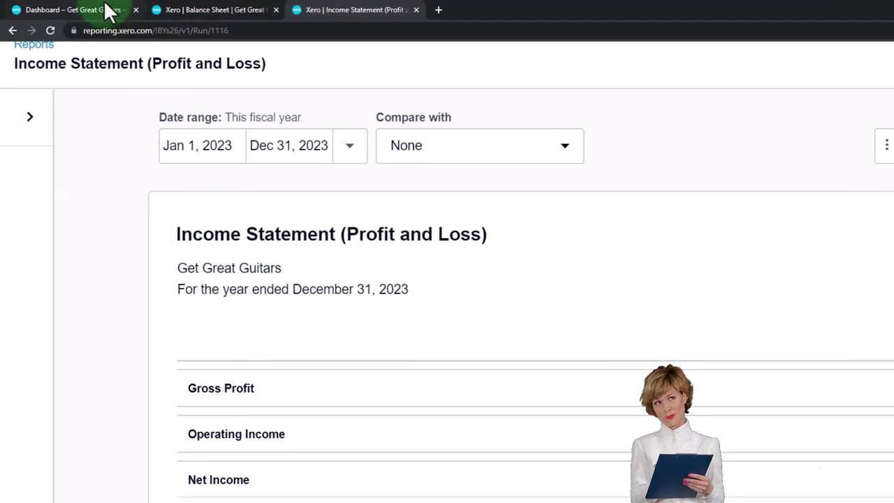
left_click(108, 10)
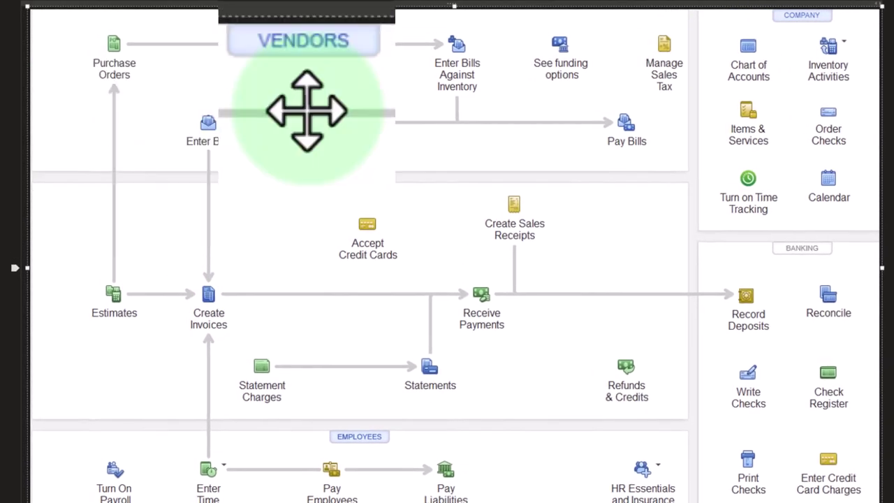
left_click(305, 100)
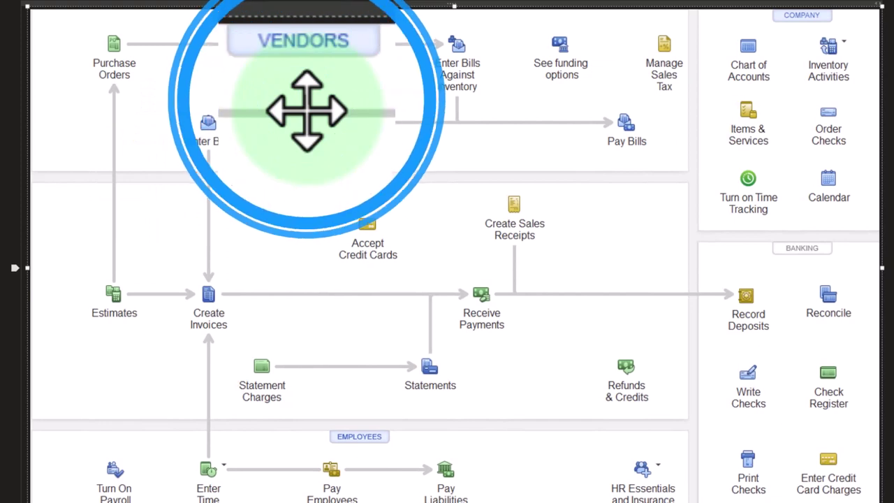
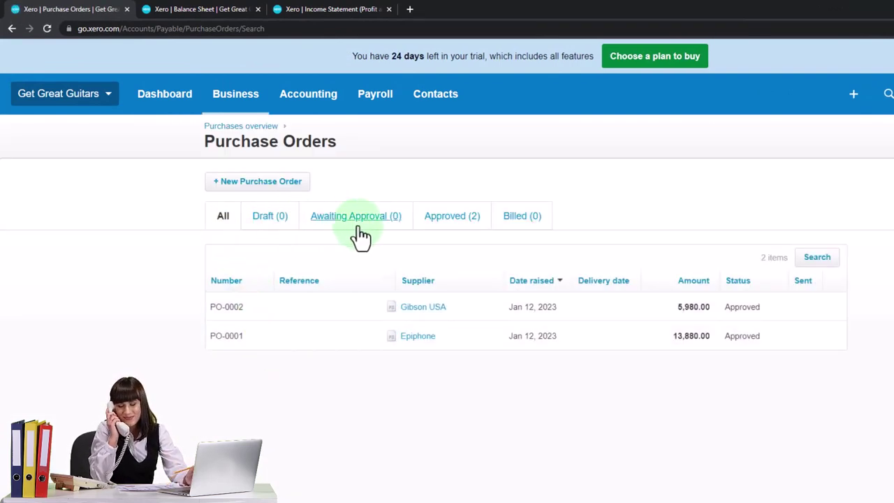
Step: Show only the approved purchase orders and enlarge the page for easier reading
left_click(443, 225)
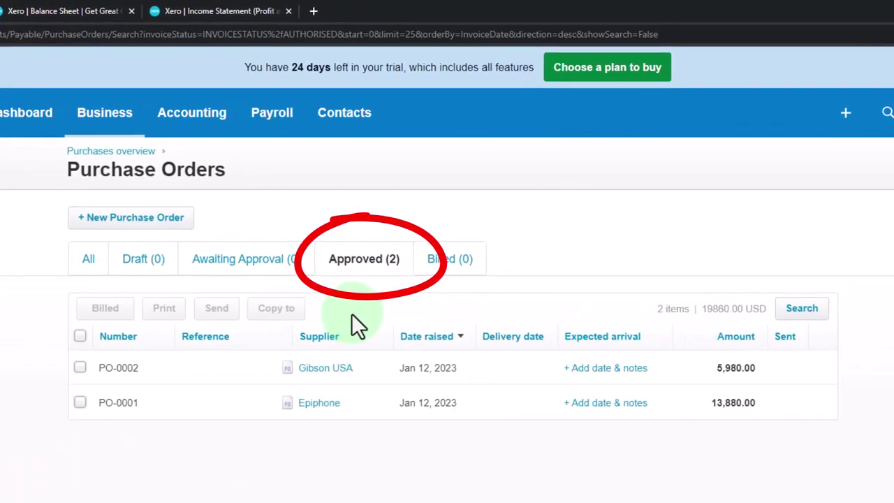
key("ctrl+plus")
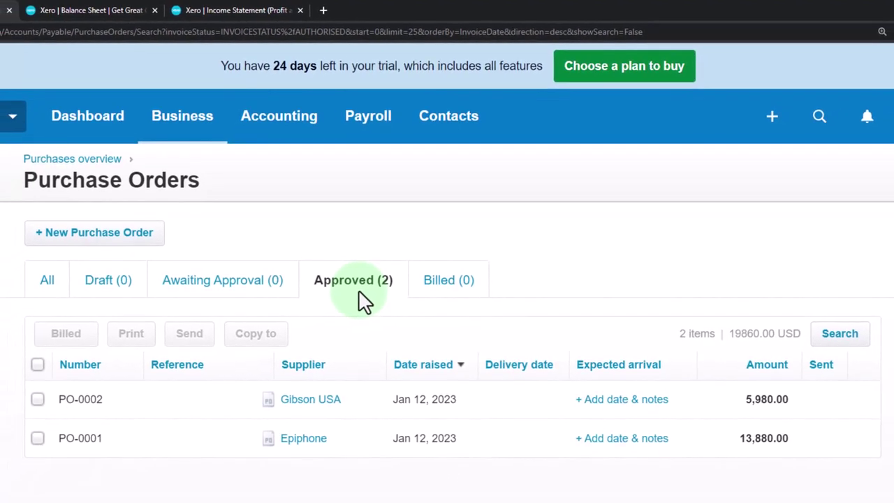
left_click(38, 438)
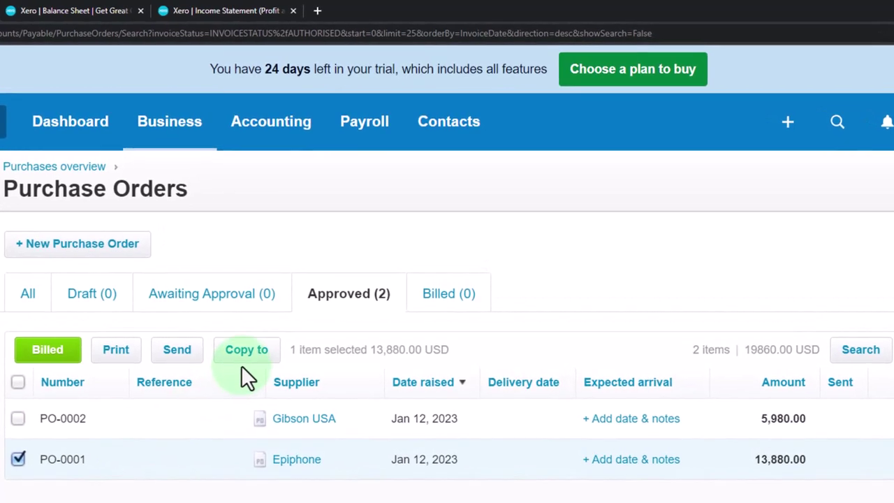
left_click(244, 368)
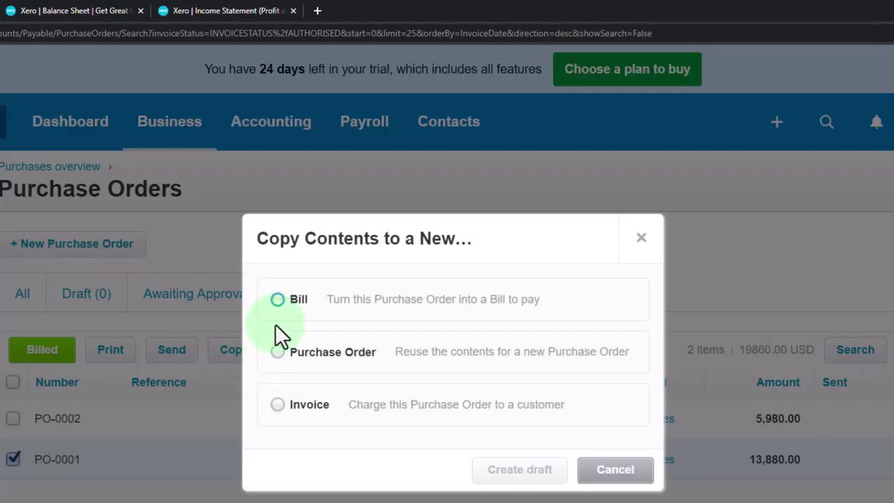
left_click(633, 241)
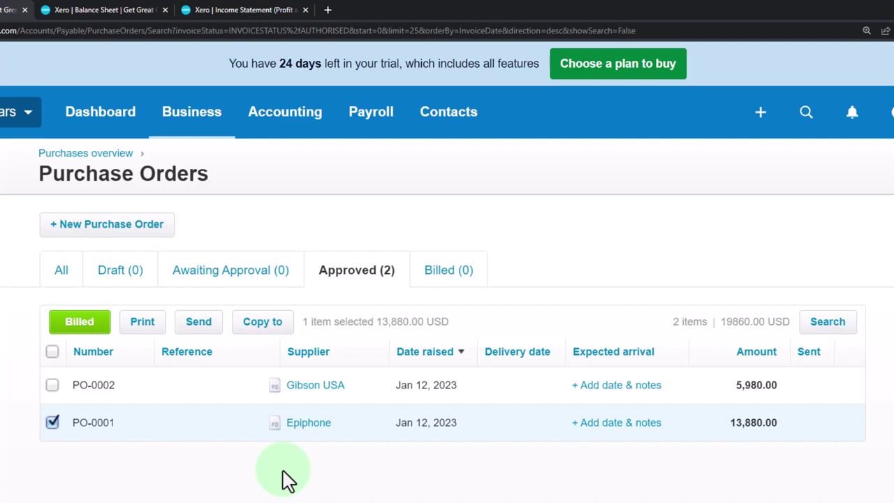
left_click(95, 330)
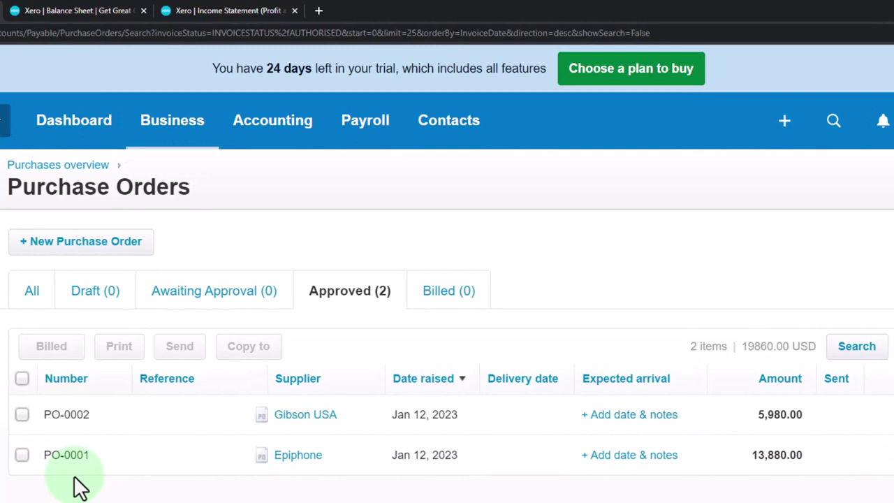
left_click(22, 455)
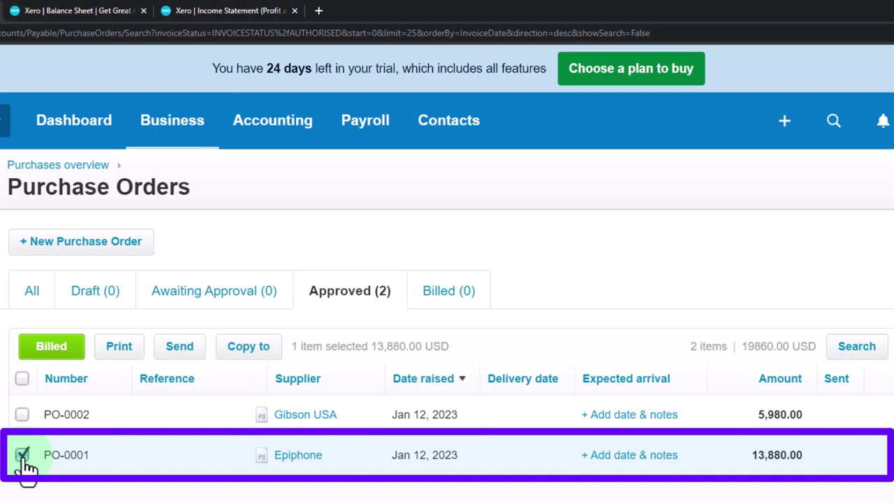
left_click(241, 346)
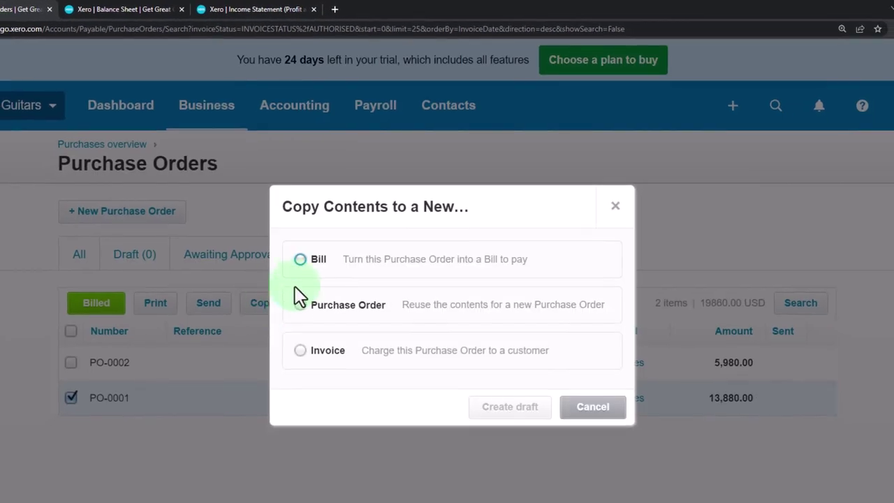
left_click(302, 261)
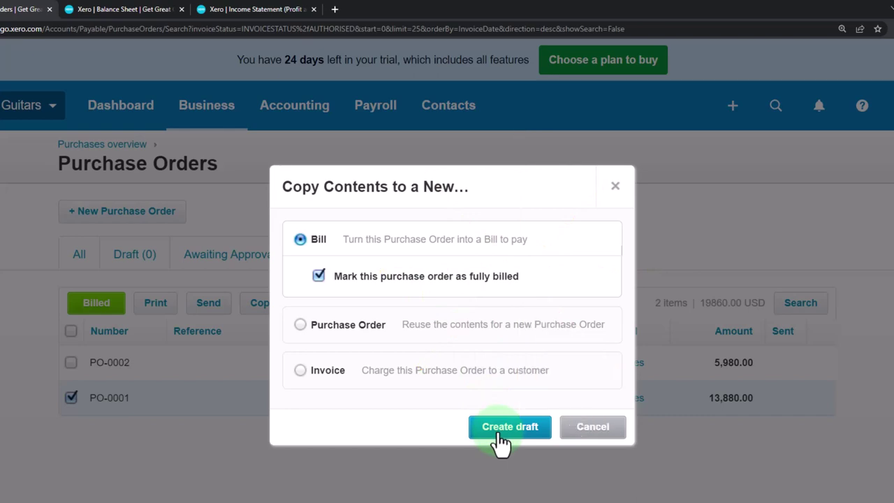
left_click(615, 187)
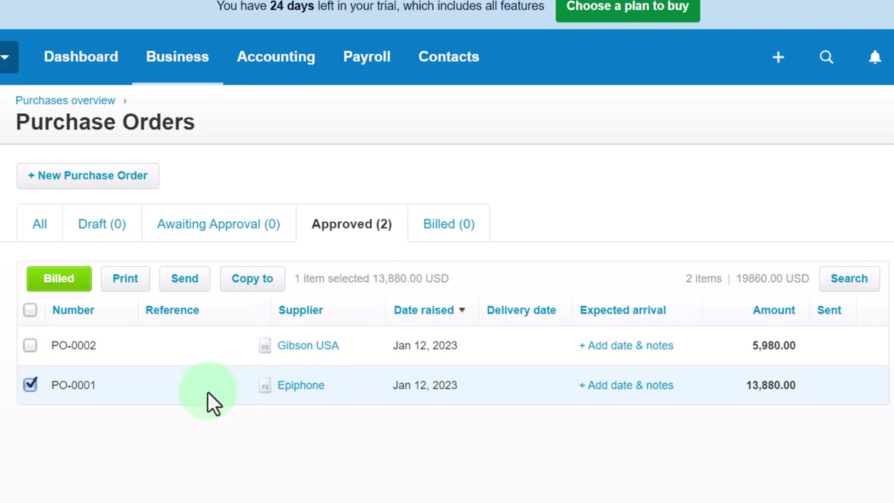
left_click(30, 385)
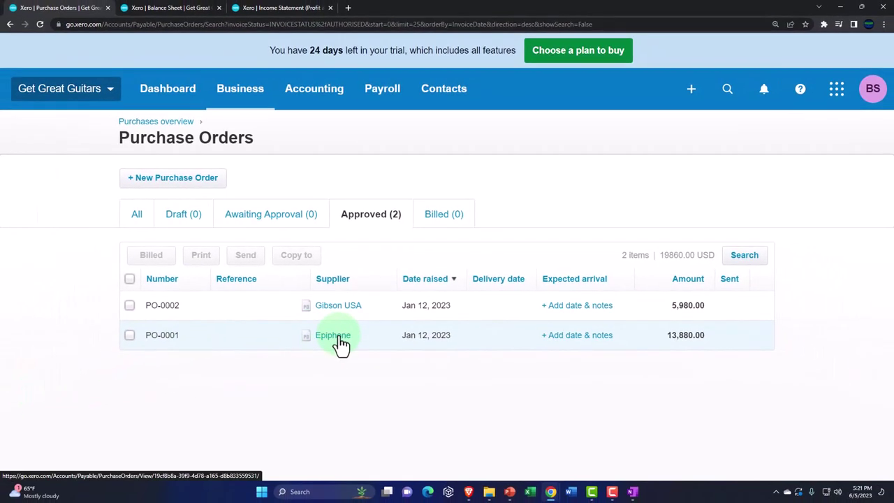
Step: Open the approved Epiphone purchase order and duplicate its browser tab
left_click(334, 336)
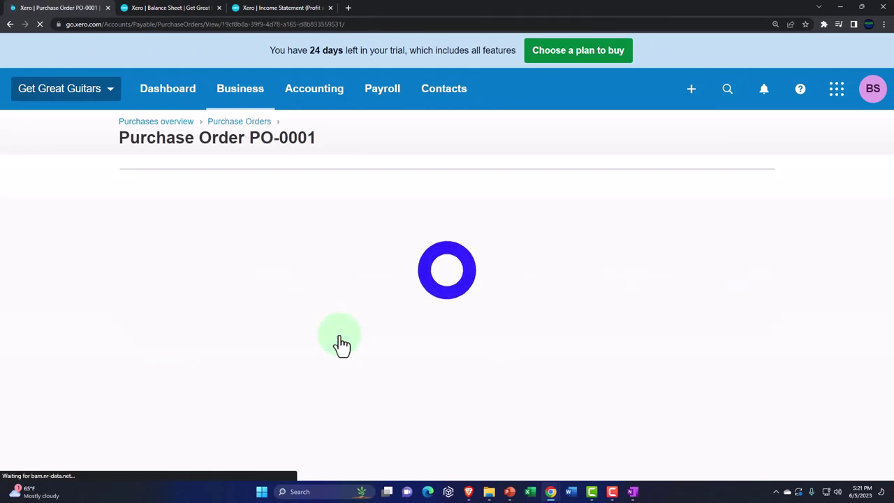
scroll(341, 336, "down", 1)
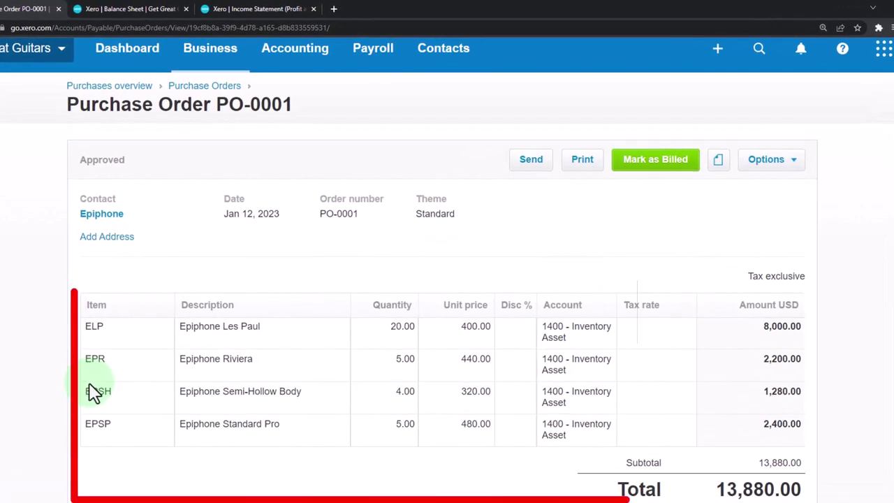
right_click(27, 15)
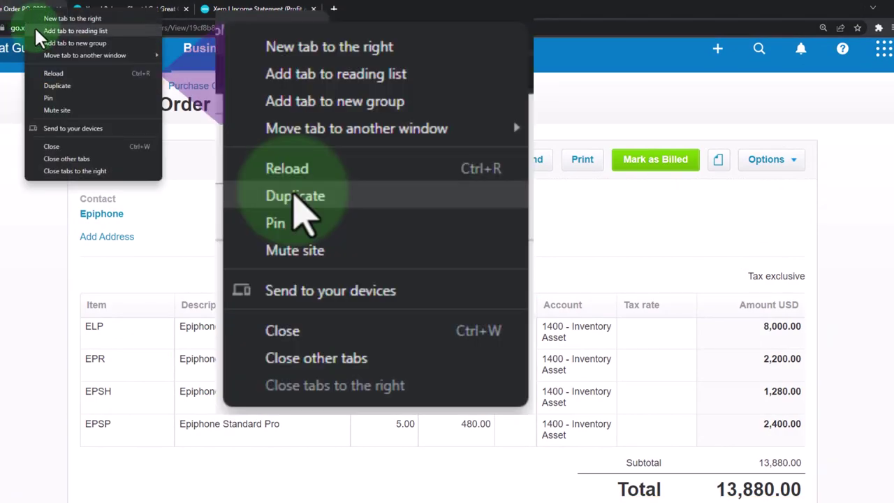
left_click(57, 86)
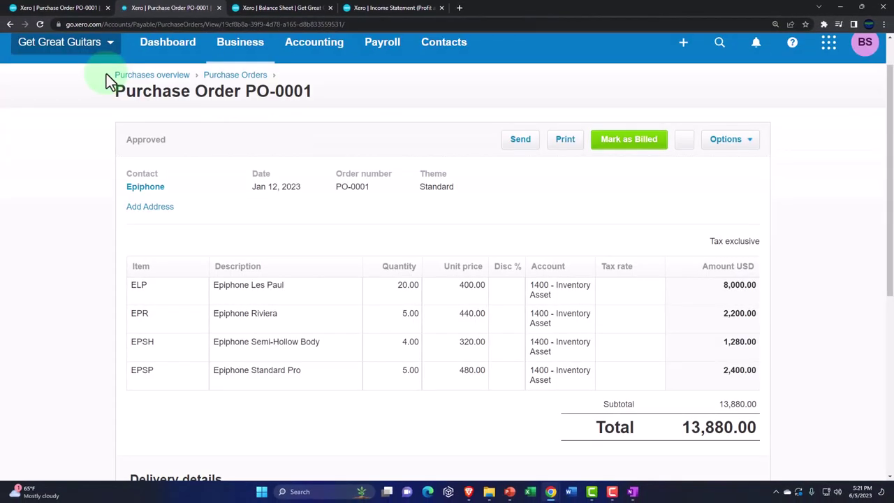
Step: Start a new Spend Money transaction in the duplicated tab, paid from the checking account
left_click(683, 44)
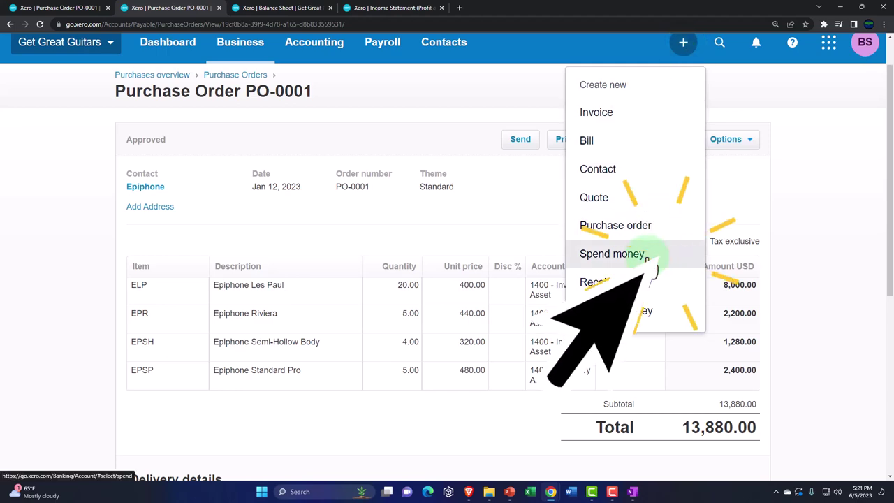
left_click(614, 254)
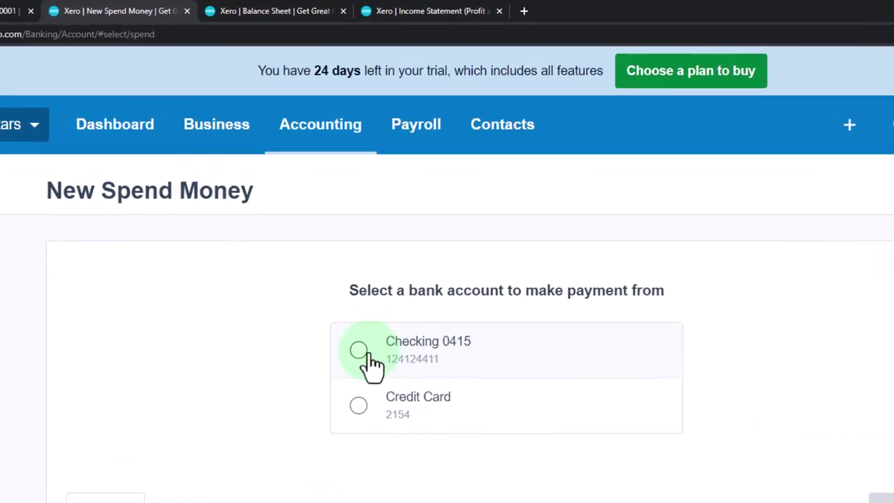
left_click(357, 369)
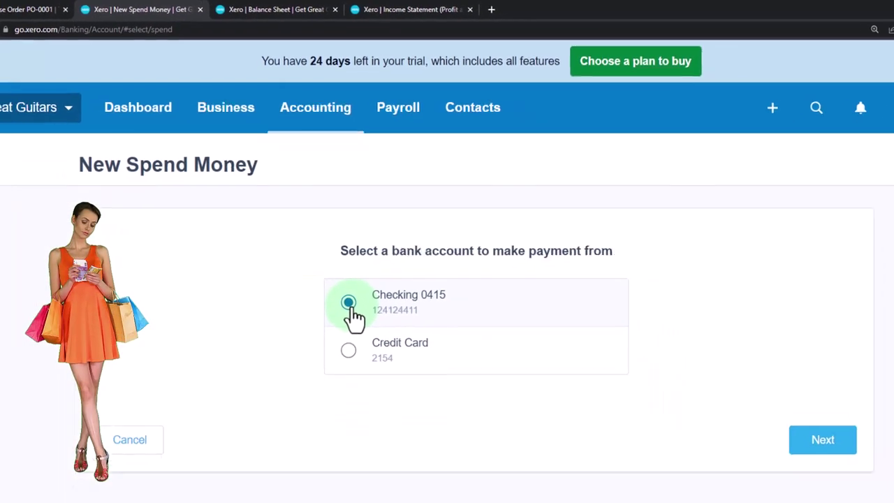
left_click(836, 440)
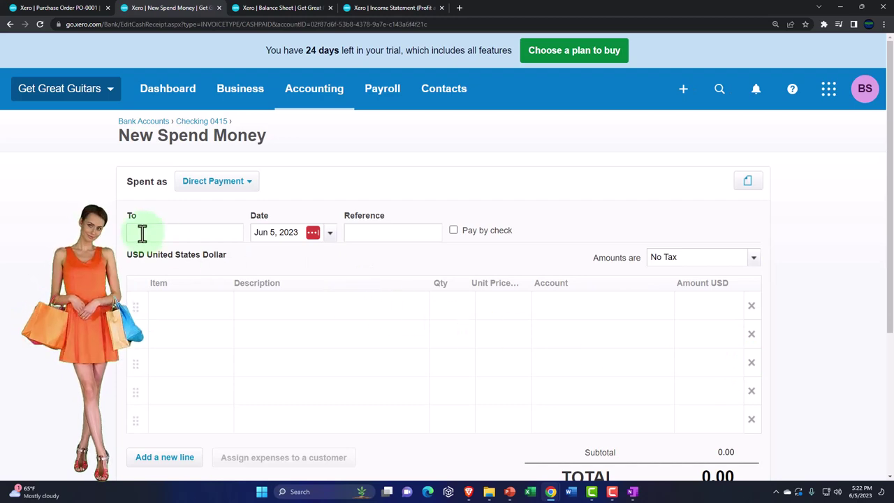
Step: Set the payee to Epiphone and the payment date to Jan 14, 2023
type("Ep")
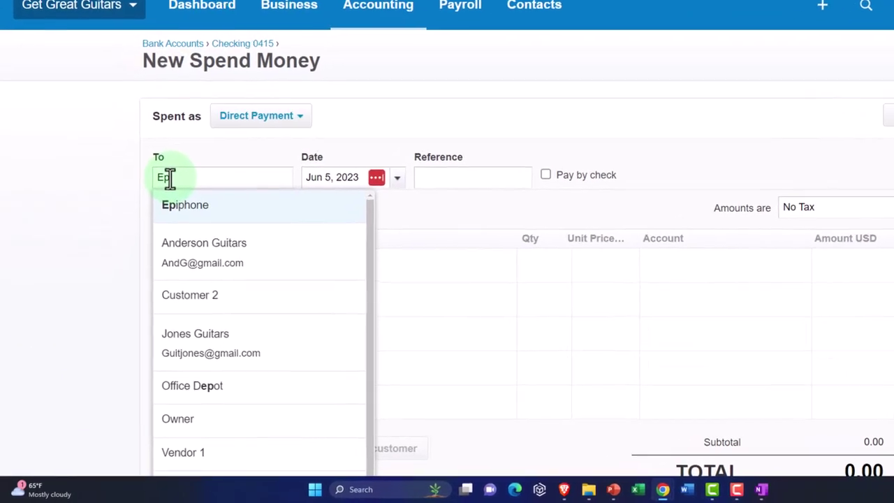
left_click(222, 213)
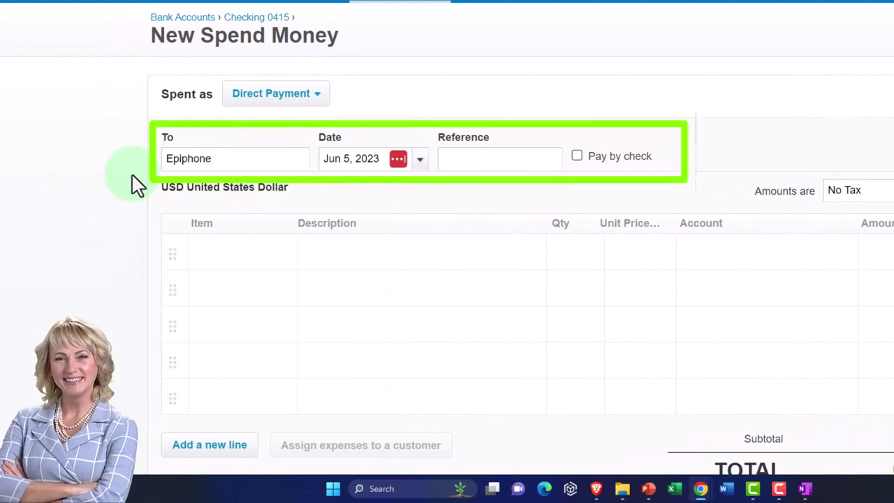
key("Tab")
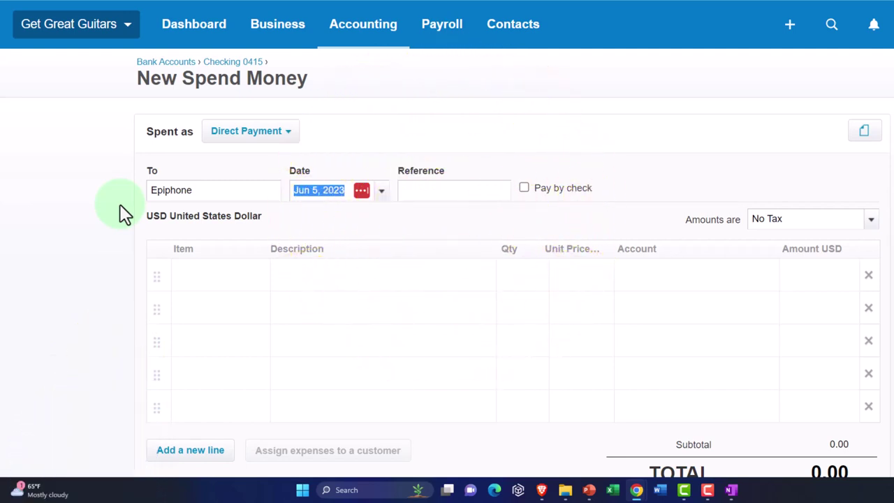
type("01/14/")
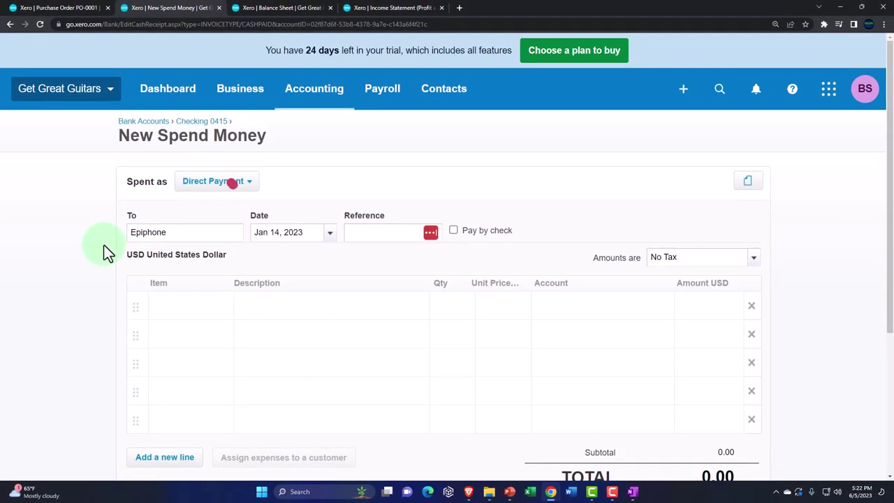
key("Tab")
key("Tab")
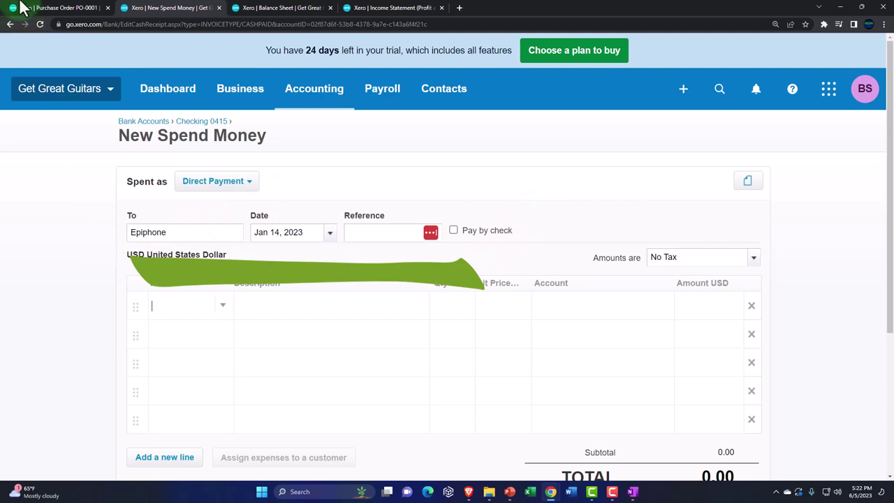
Step: Consult the purchase order and enter item ELP, Epiphone Les Paul, on the first line with quantity 20
left_click(46, 9)
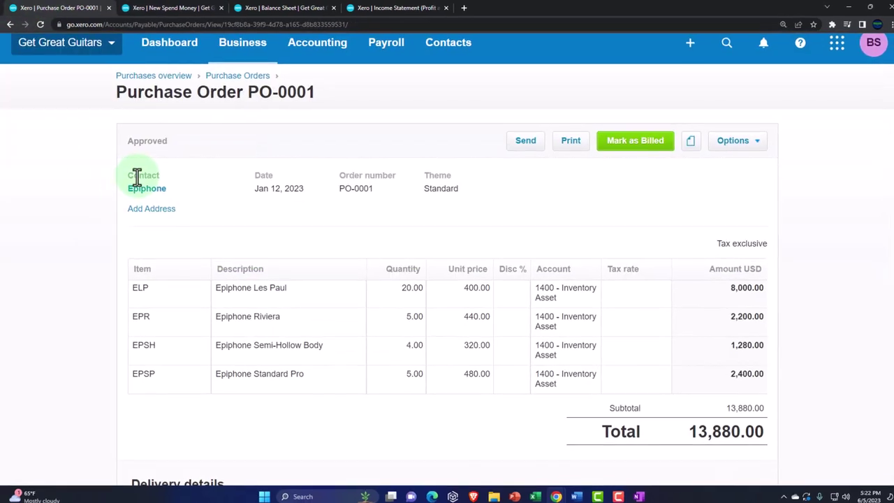
key("ctrl+Tab")
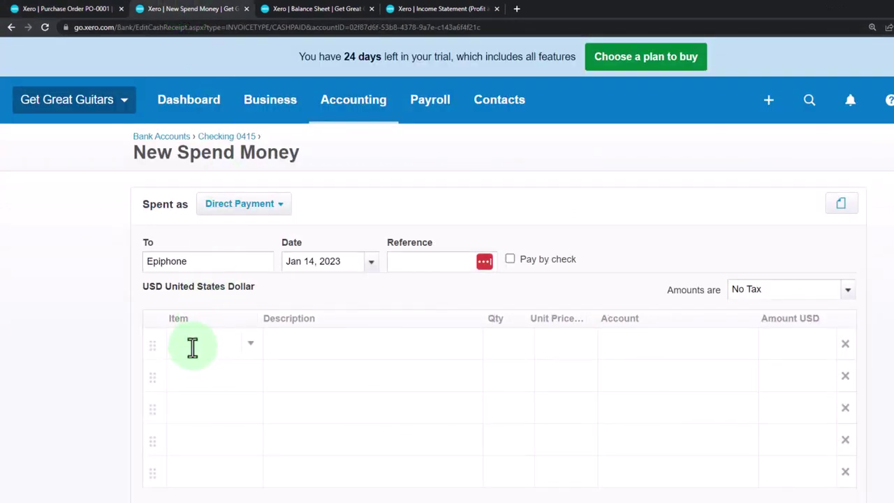
left_click(233, 344)
type("elp")
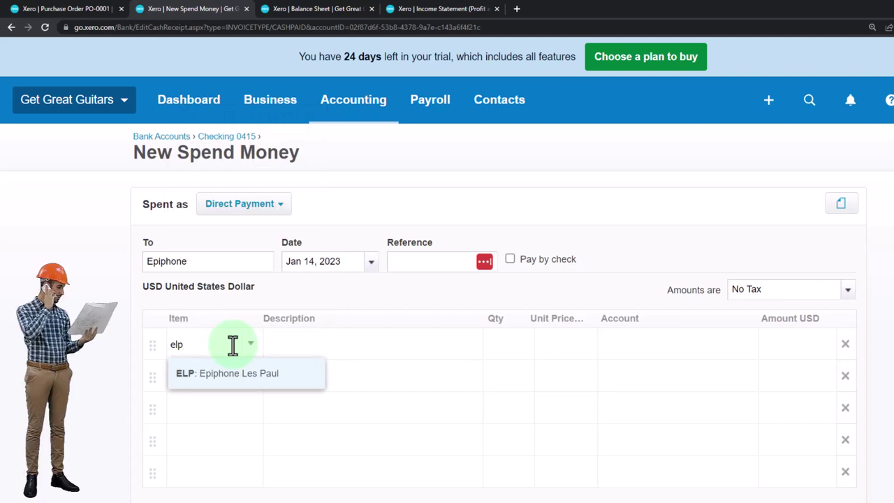
key("Tab")
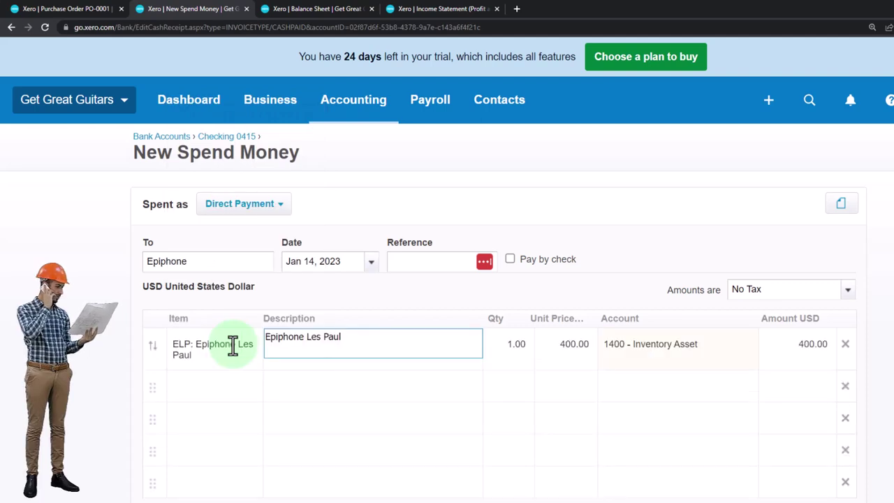
key("Tab")
type("20")
key("Tab")
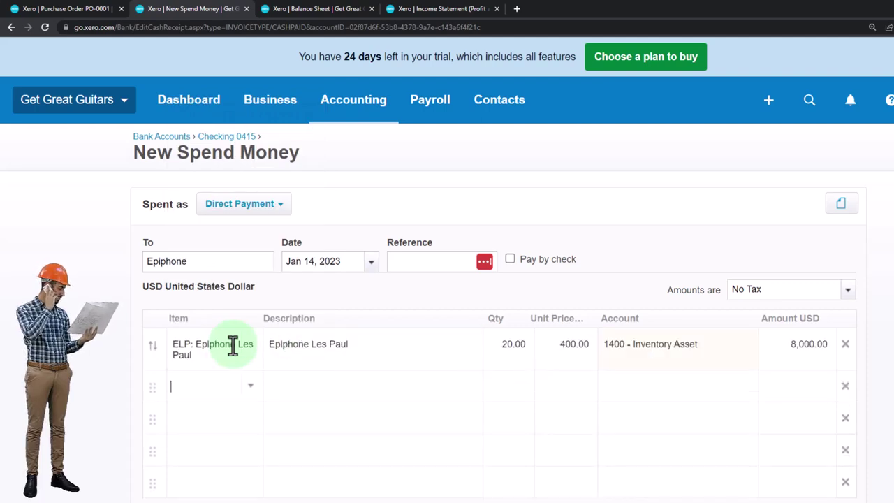
Step: Add item EPR, Epiphone Riviera, on the second line with quantity 5, as listed on the purchase order
left_click(98, 10)
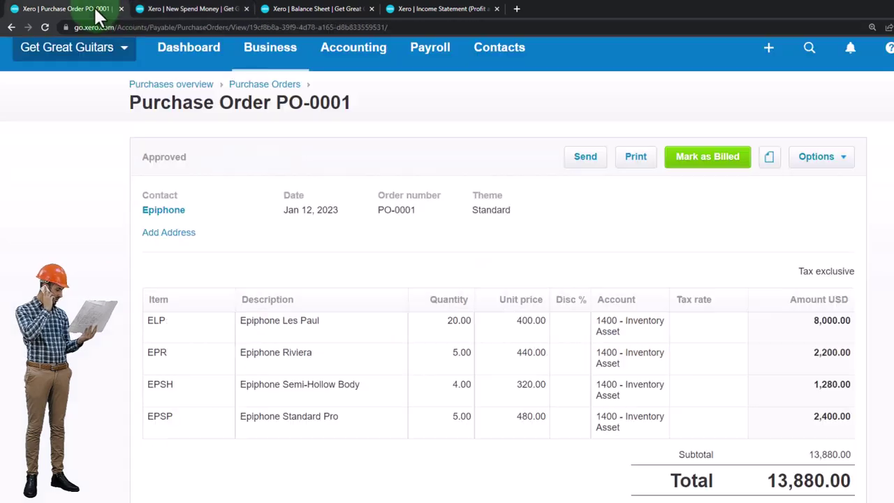
left_click(172, 9)
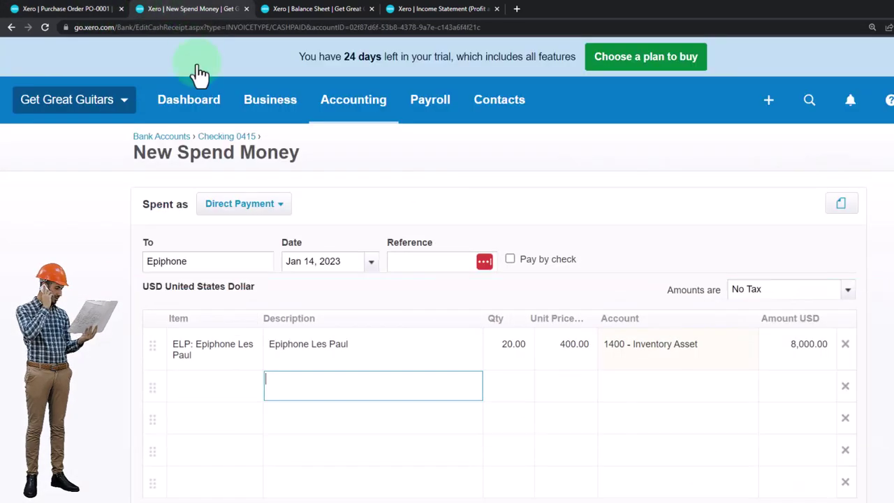
left_click(184, 373)
type("ep")
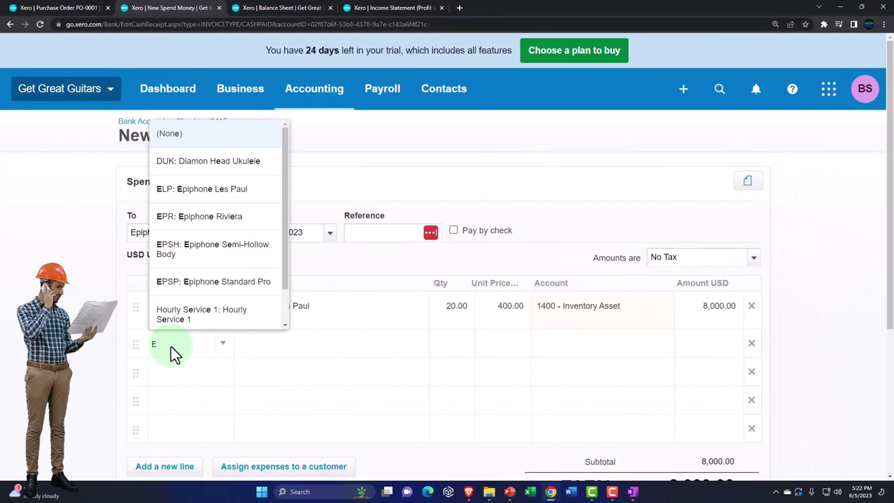
key("Down")
key("Tab")
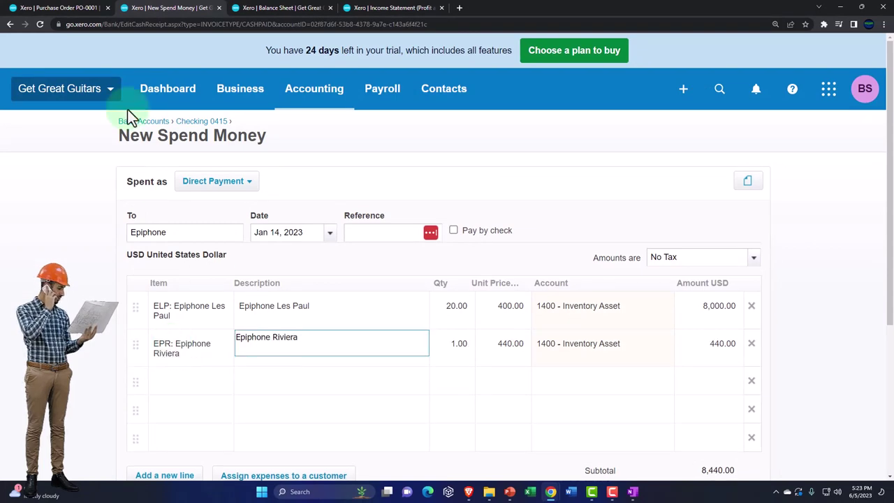
left_click(78, 9)
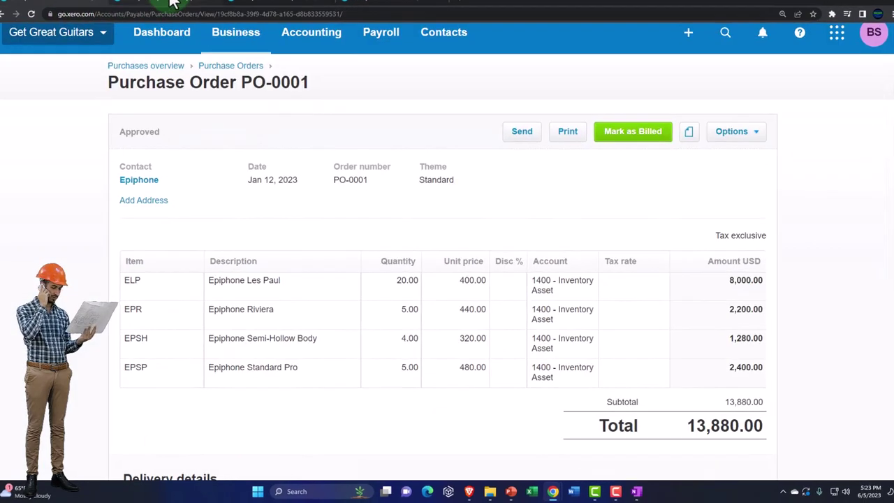
left_click(173, 8)
left_click(450, 305)
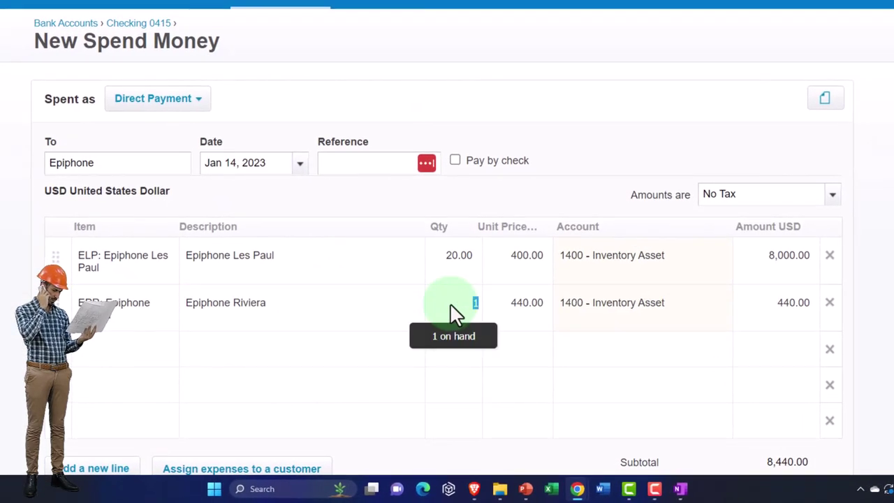
key("Return")
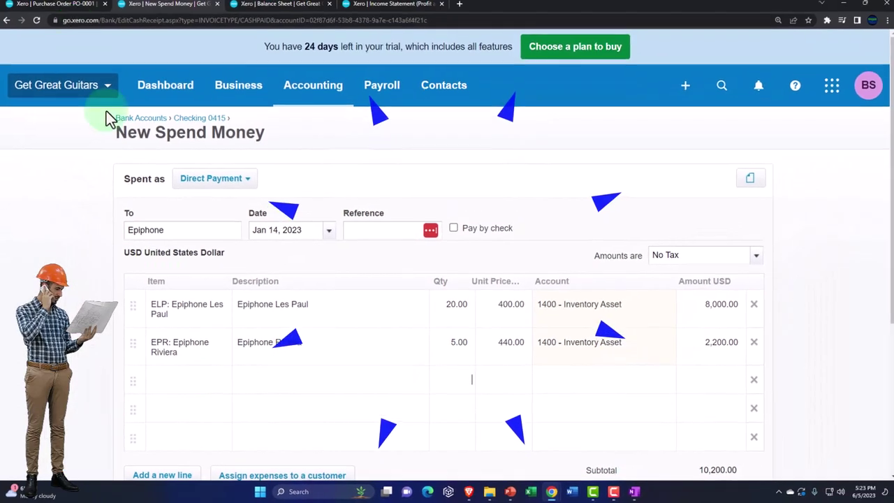
Step: Add item EPSH, Epiphone Semi-Hollow Body, on the third line with quantity 4, as listed on the purchase order
left_click(59, 4)
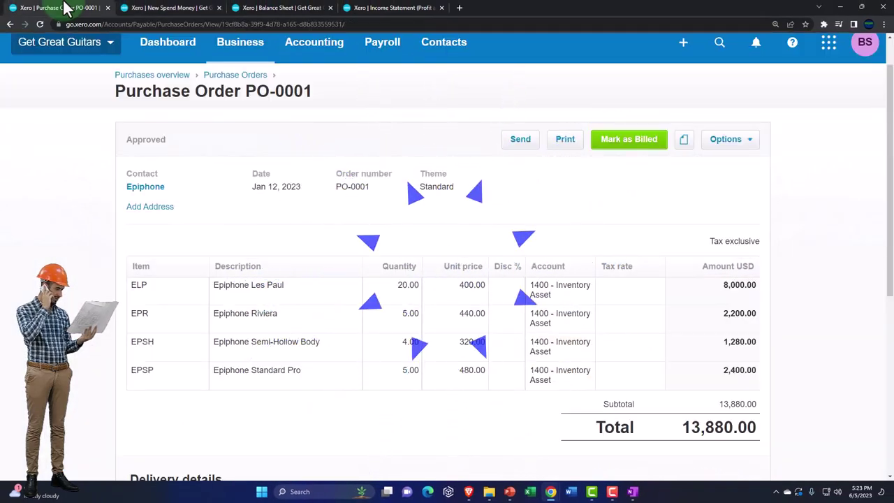
left_click(150, 8)
left_click(187, 382)
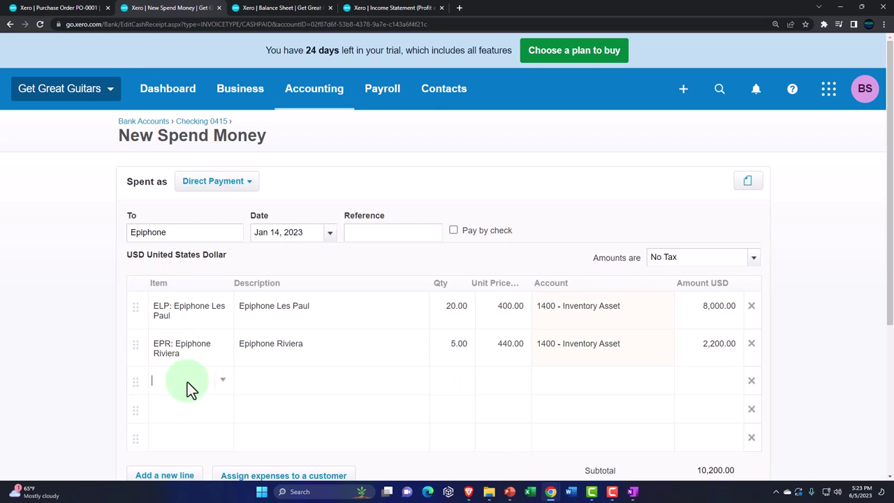
type("epsh")
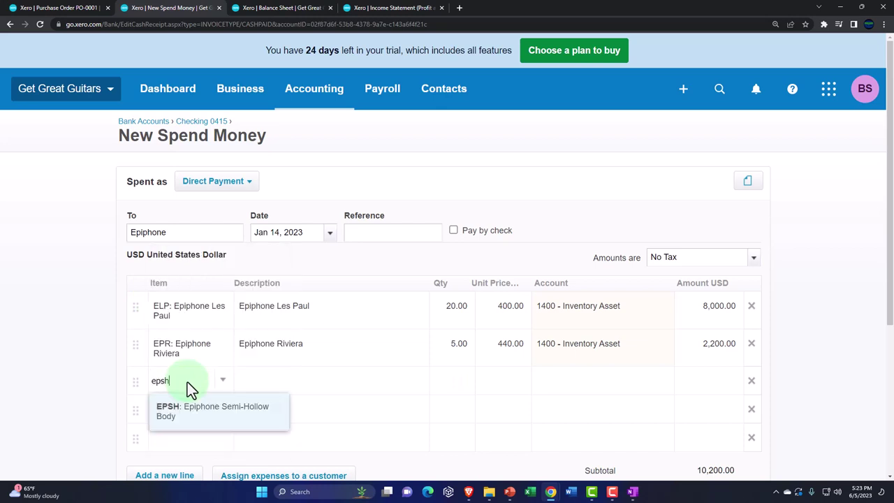
key("Return")
left_click(63, 7)
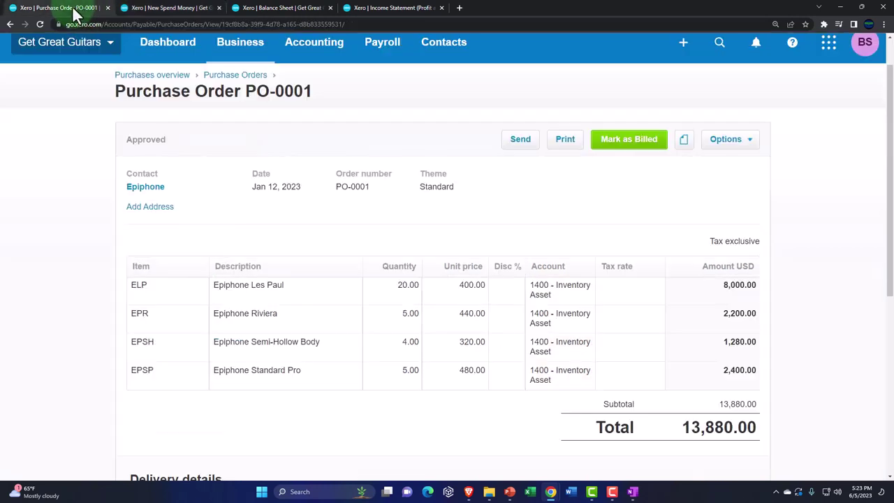
left_click(171, 7)
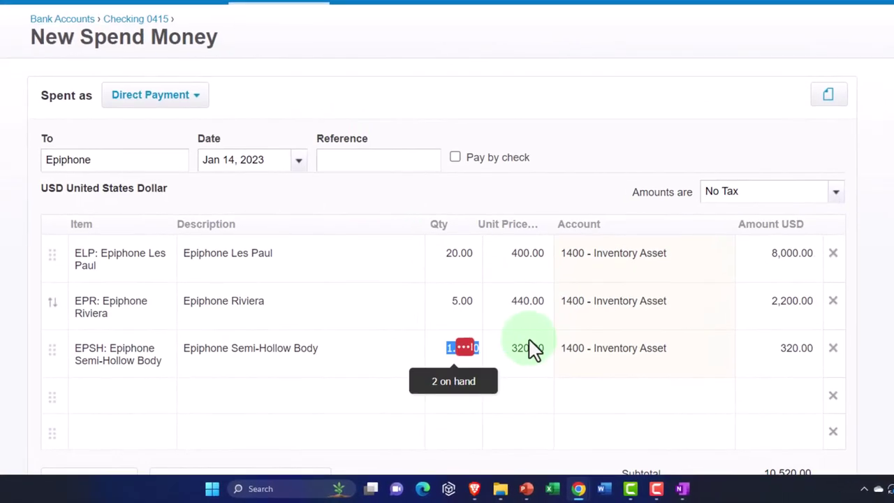
type("4")
key("Tab")
key("Tab")
key("Tab")
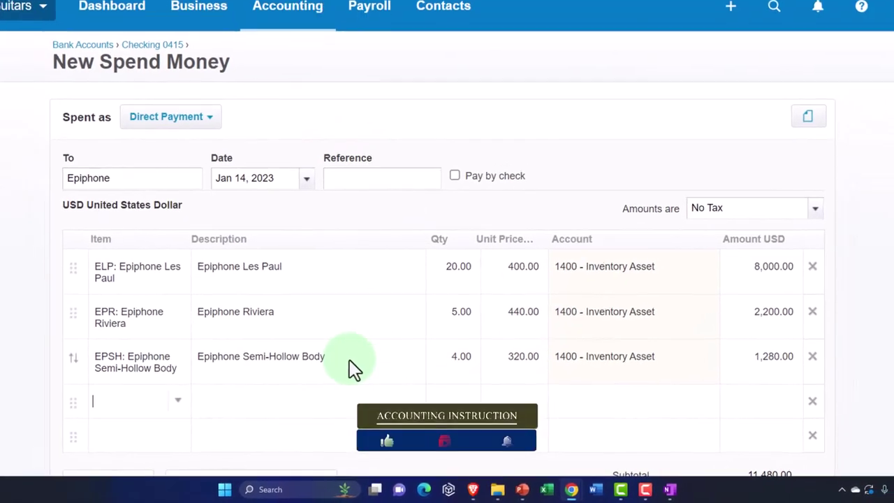
key("Tab")
Step: Add item EPSP, Epiphone Standard Pro, on the fourth line with quantity 5 and check the payment total against the purchase order
left_click(42, 1)
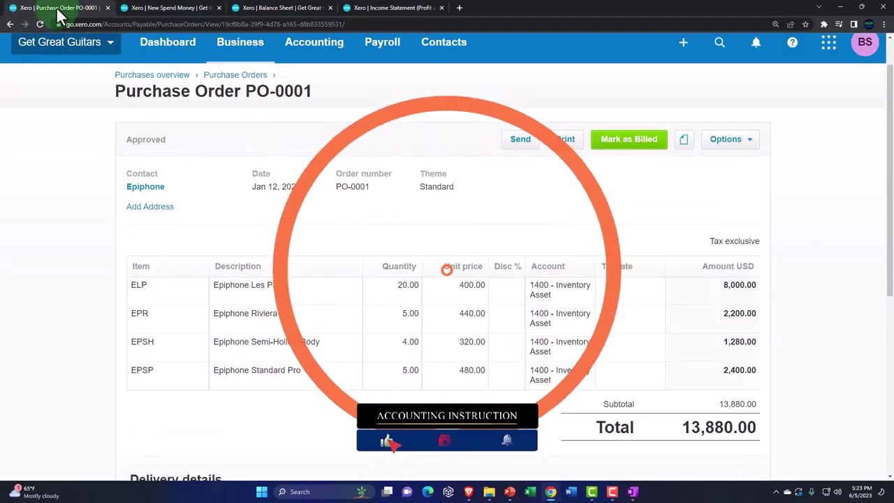
left_click(160, 8)
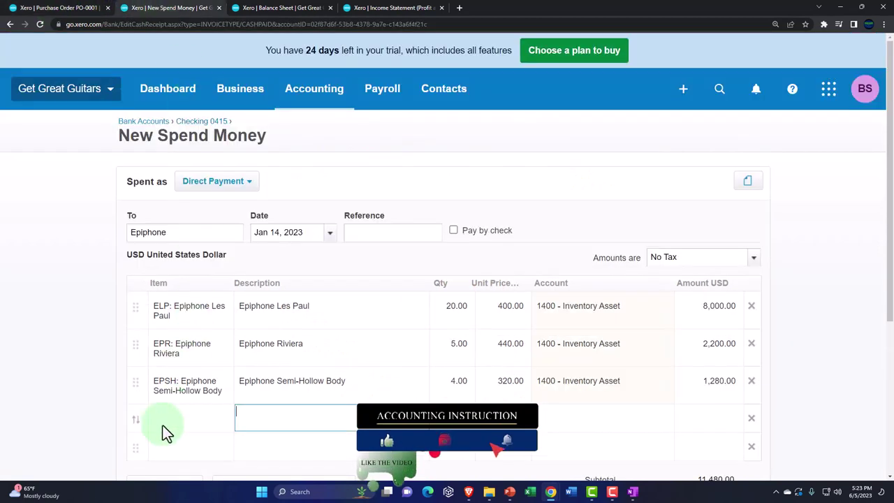
left_click(153, 406)
type("EPSP")
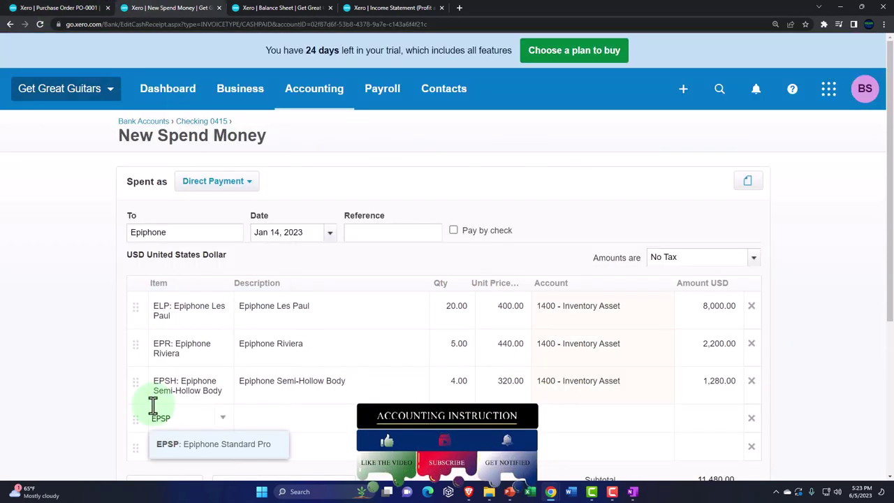
key("Tab")
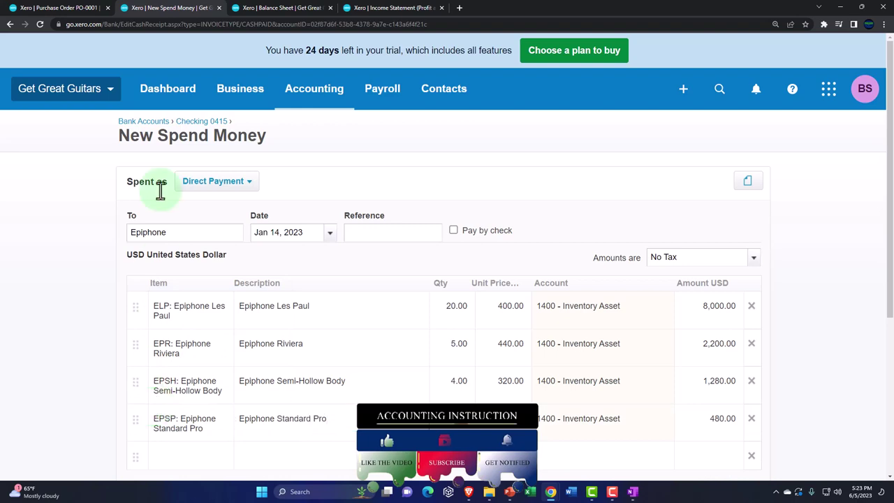
left_click(47, 9)
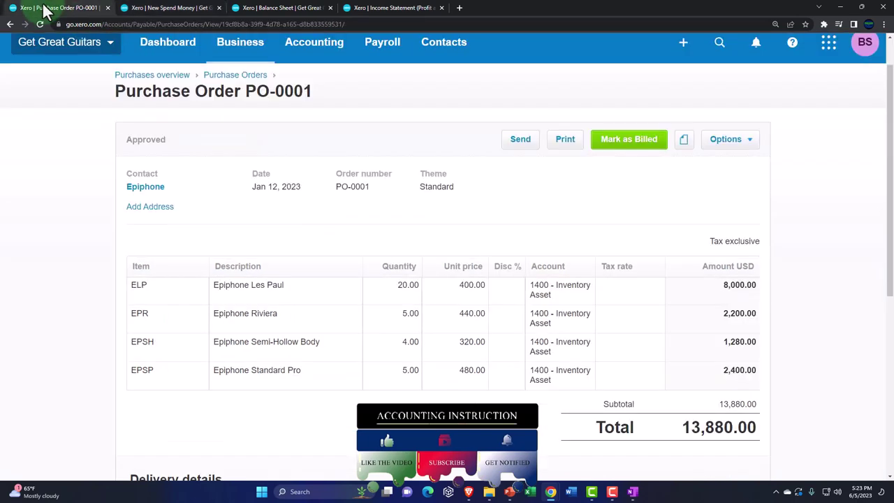
left_click(167, 8)
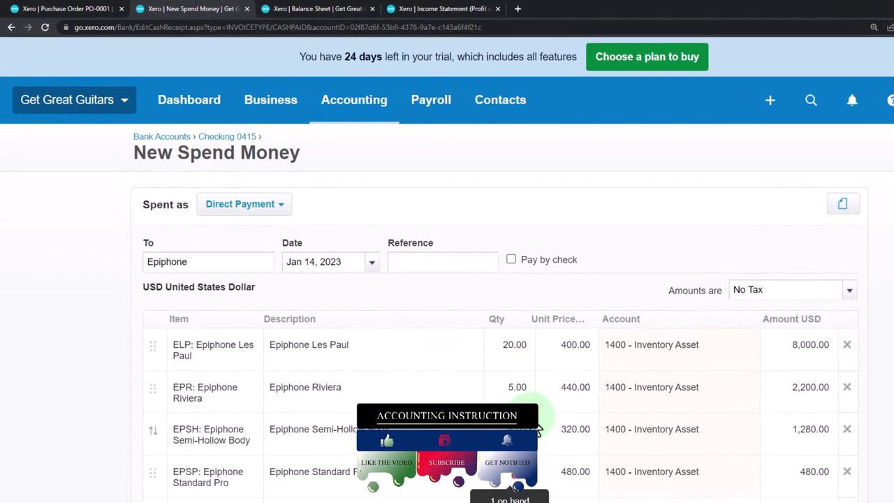
scroll(538, 428, "down", 1)
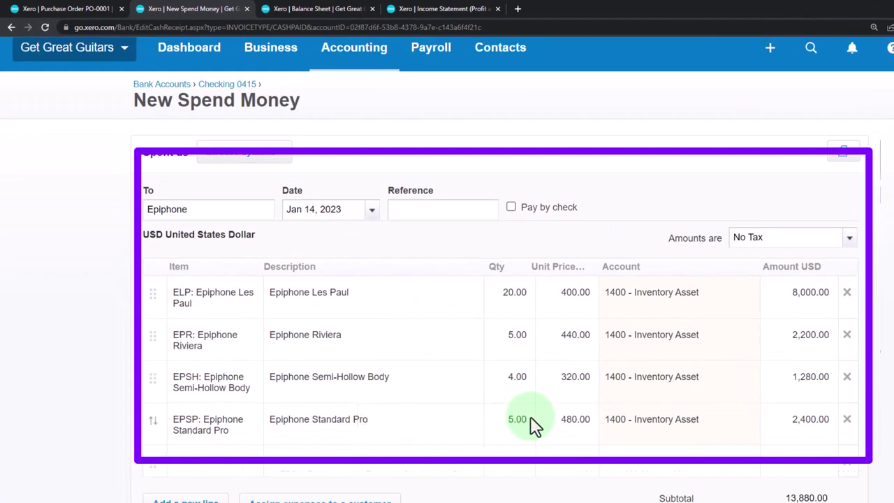
scroll(532, 424, "down", 1)
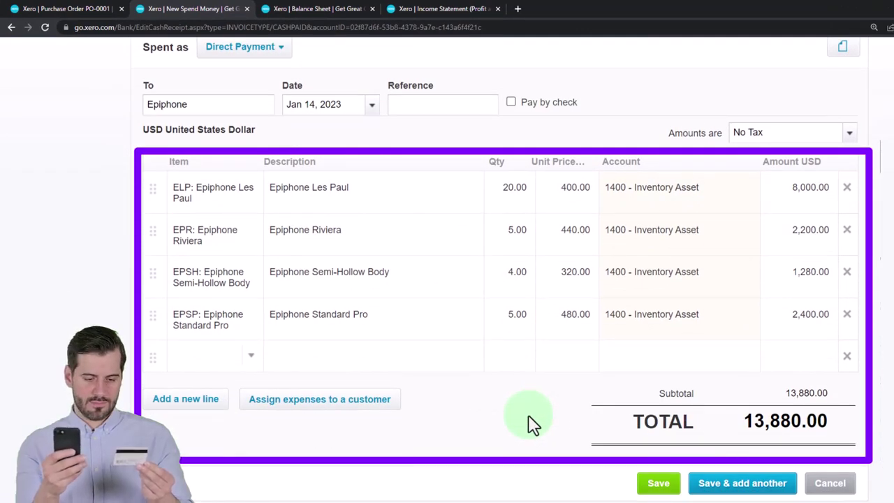
left_click(63, 8)
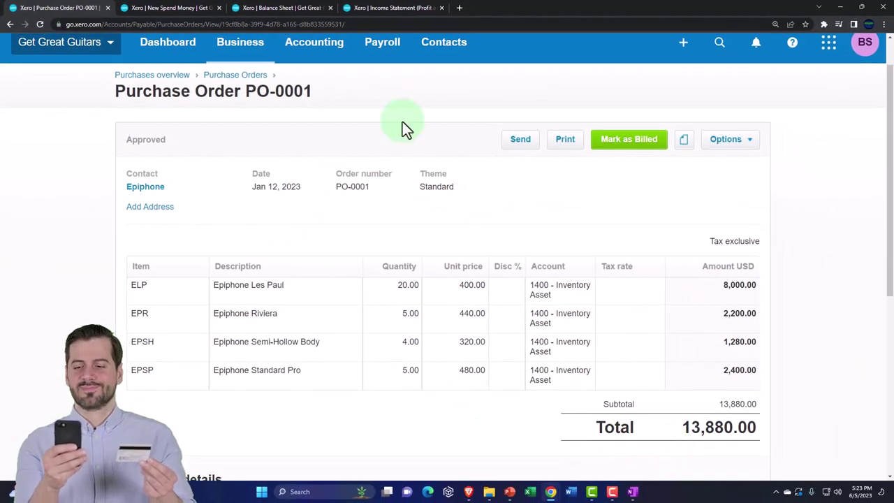
left_click(165, 7)
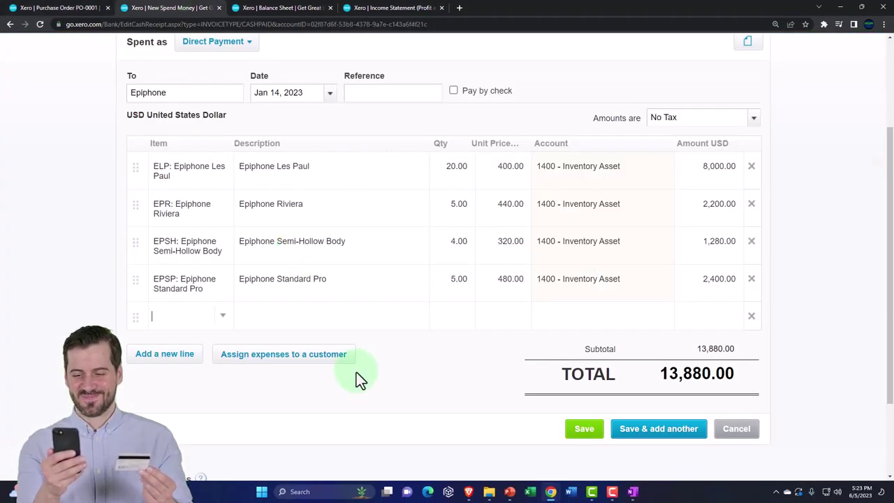
Step: Add item ELP, Epiphone Les Paul, again on the fifth line with quantity 50
scroll(357, 378, "up", 2)
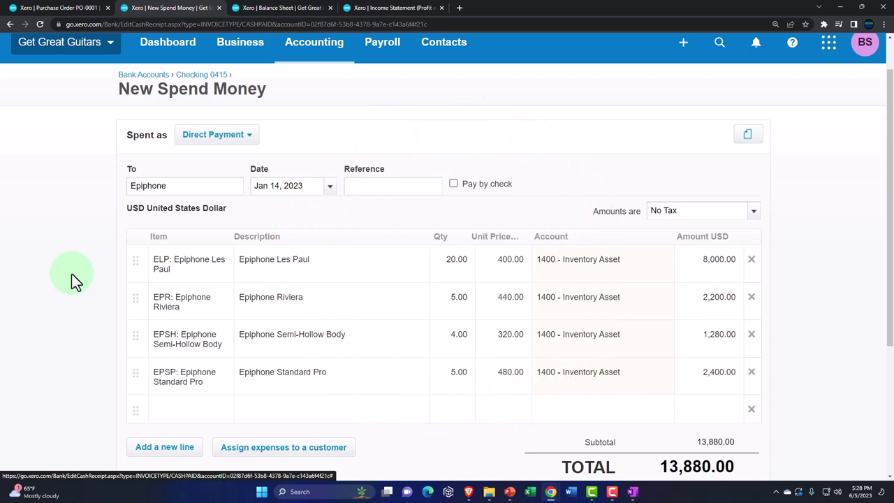
left_click(180, 419)
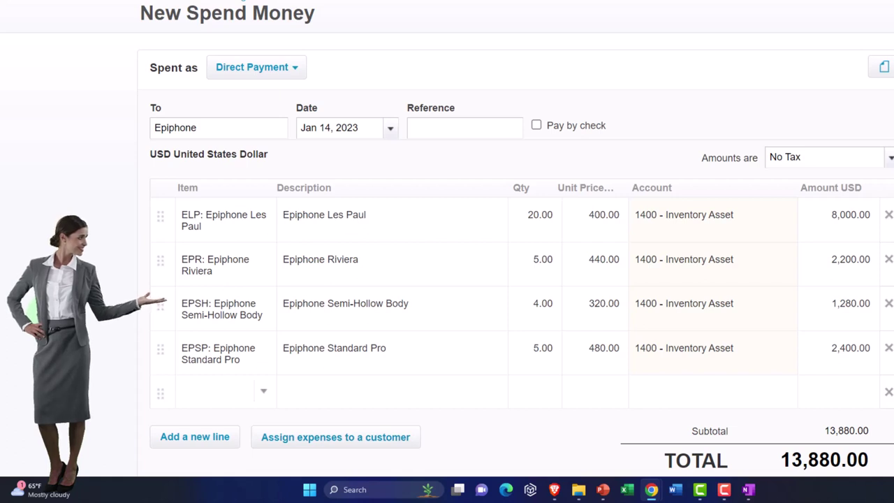
type("Epipho")
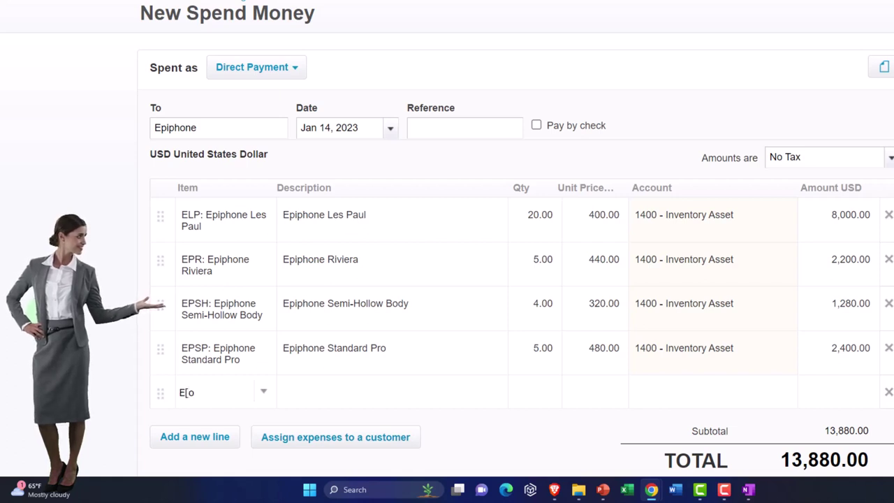
key("BackSpace")
key("BackSpace")
key("BackSpace")
type("e")
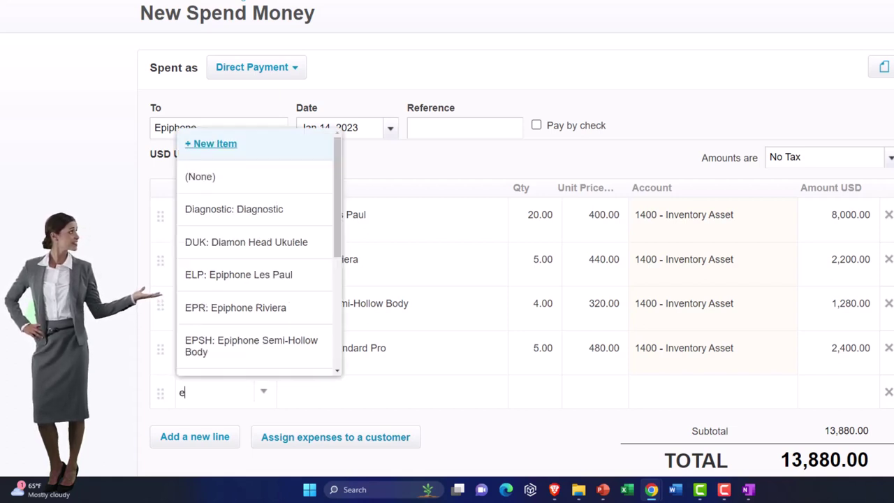
type("pi")
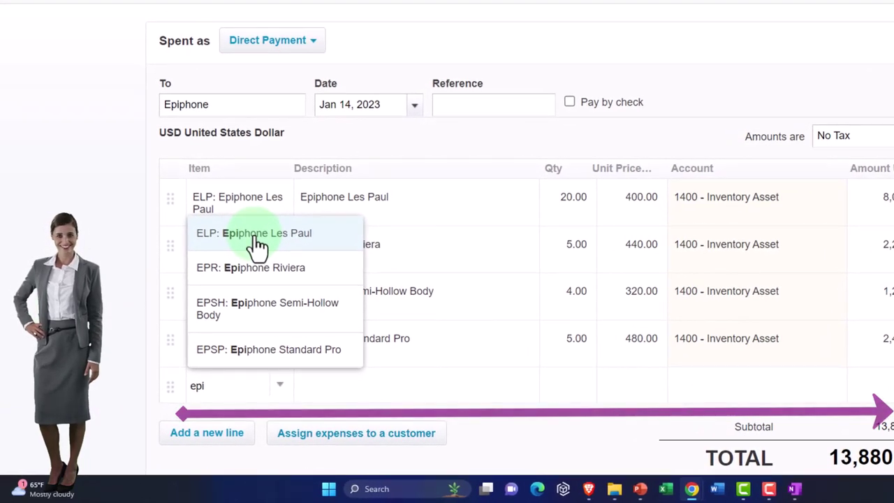
left_click(259, 238)
key("Tab")
key("Tab")
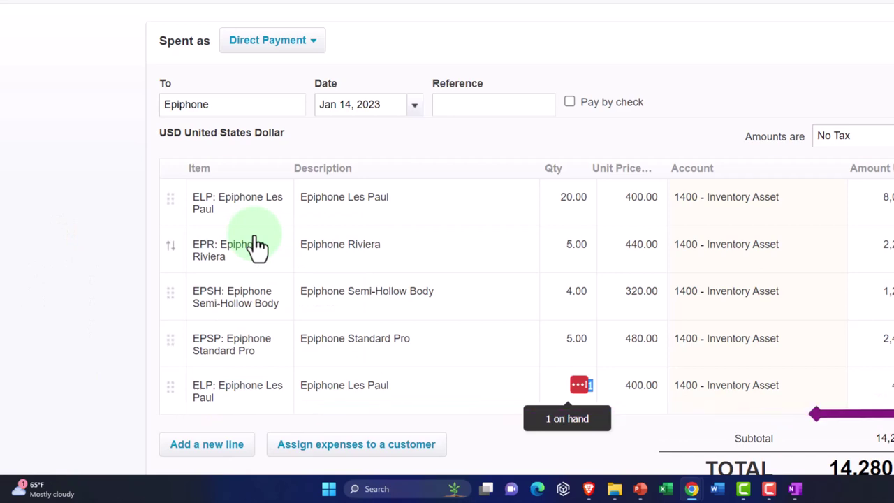
type("50")
key("Tab")
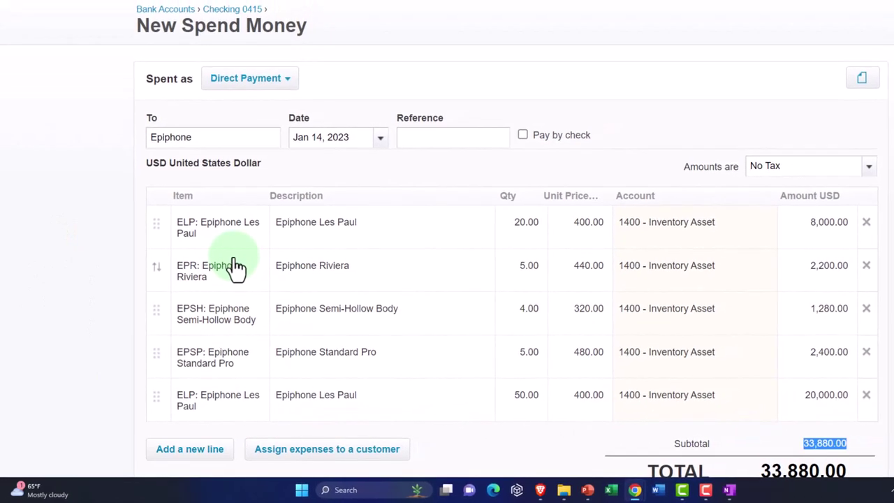
Step: Add a sixth line for item EPSH, Epiphone Semi-Hollow Body, with quantity 10
scroll(253, 329, "down", 1)
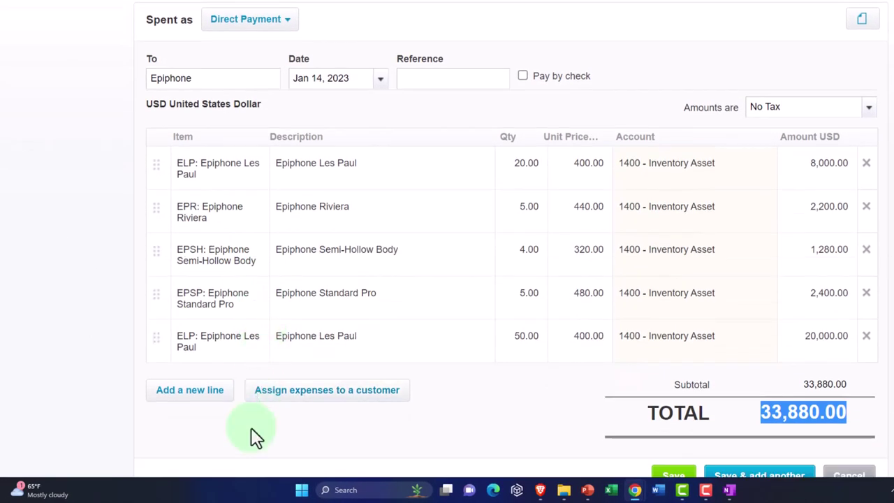
left_click(203, 392)
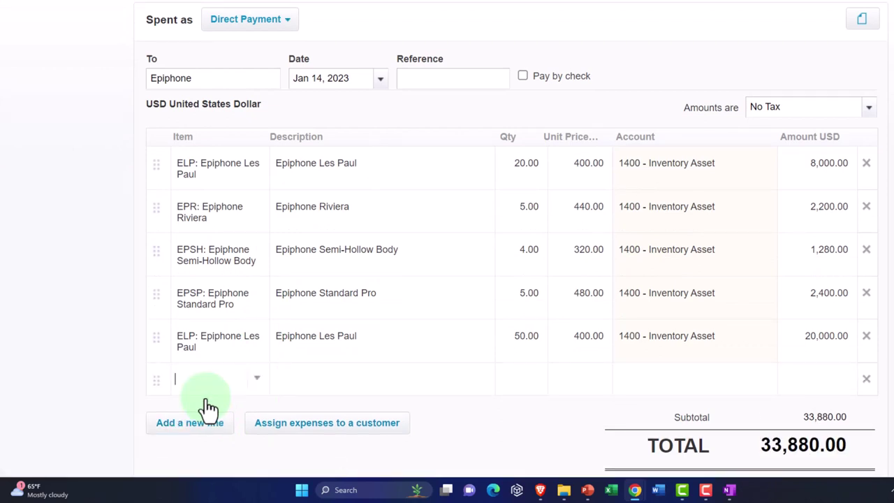
type("Epiphon")
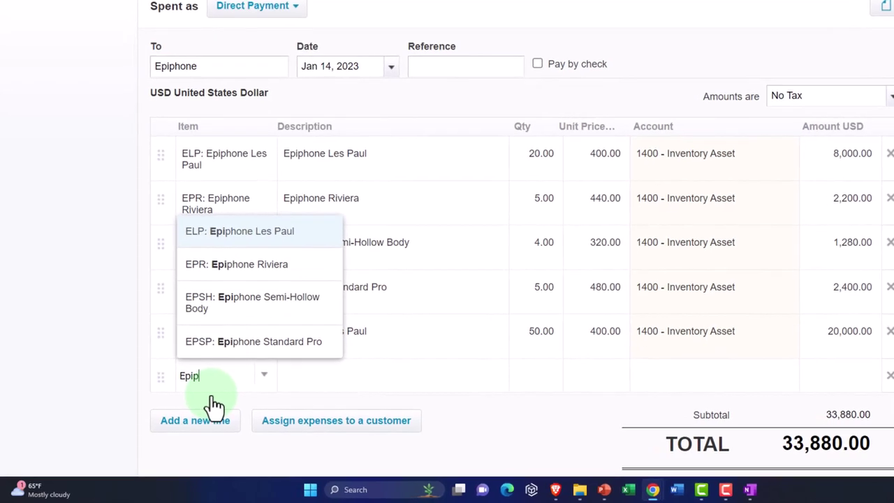
left_click(248, 315)
key("Tab")
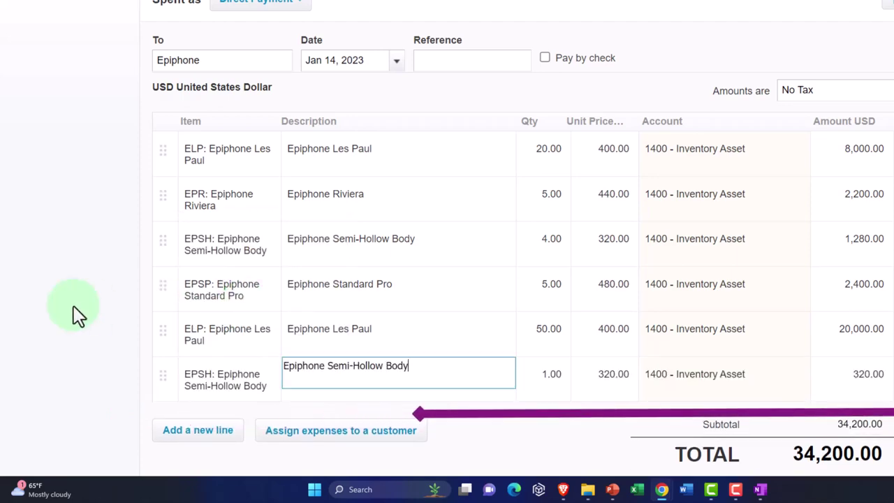
key("Tab")
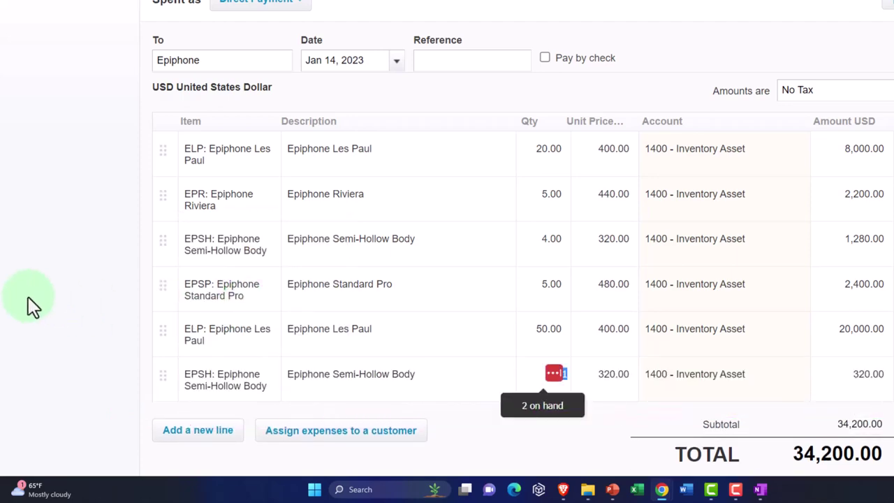
type("10")
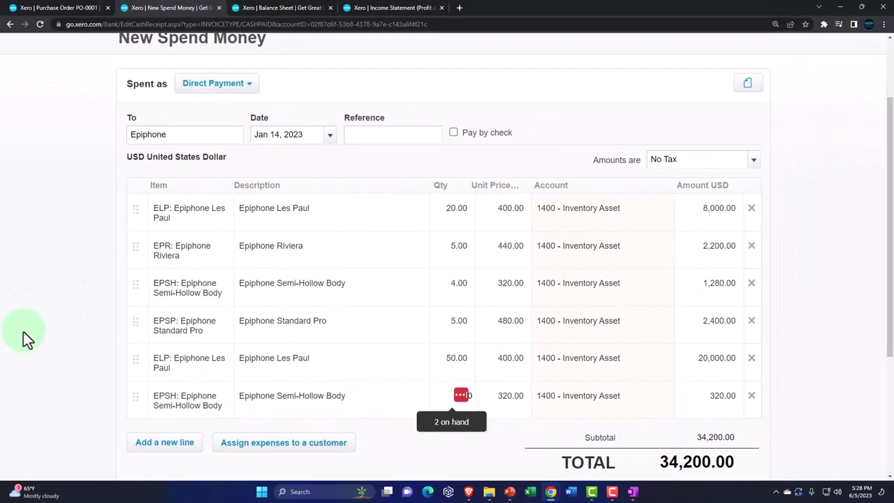
left_click(23, 331)
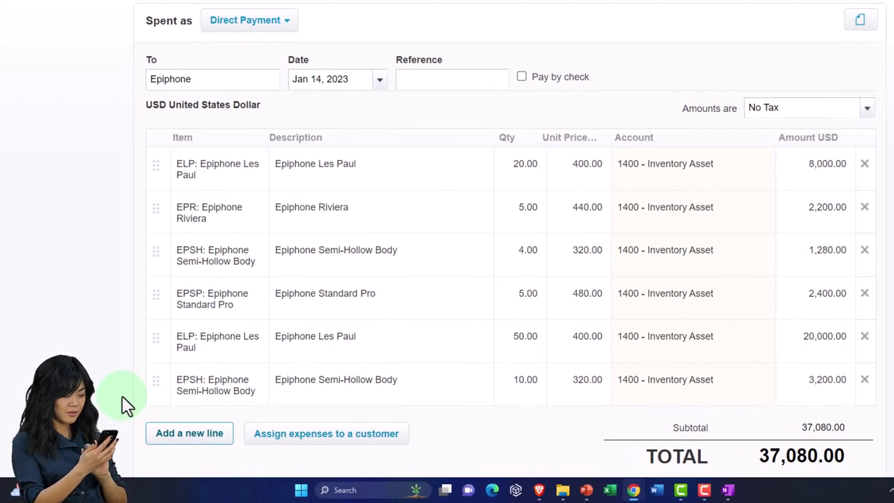
Step: Review the completed line items and total, and save the Epiphone Spend Money transaction
scroll(125, 404, "down", 2)
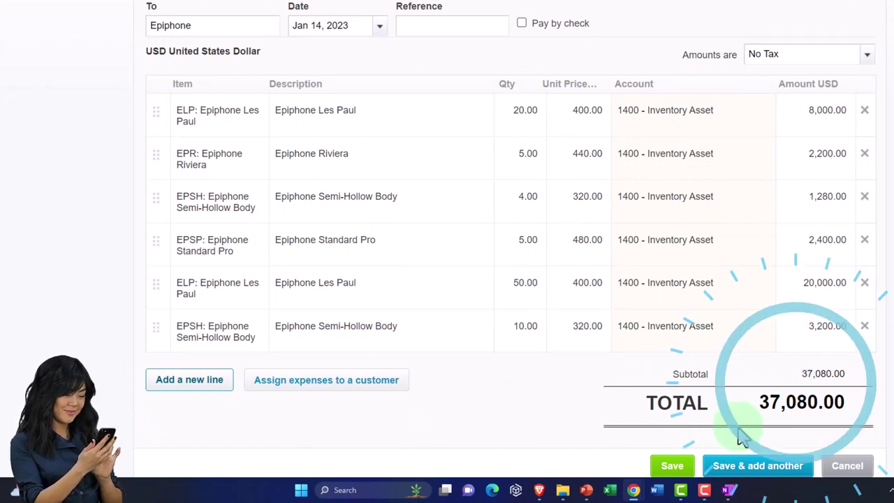
scroll(737, 438, "down", 2)
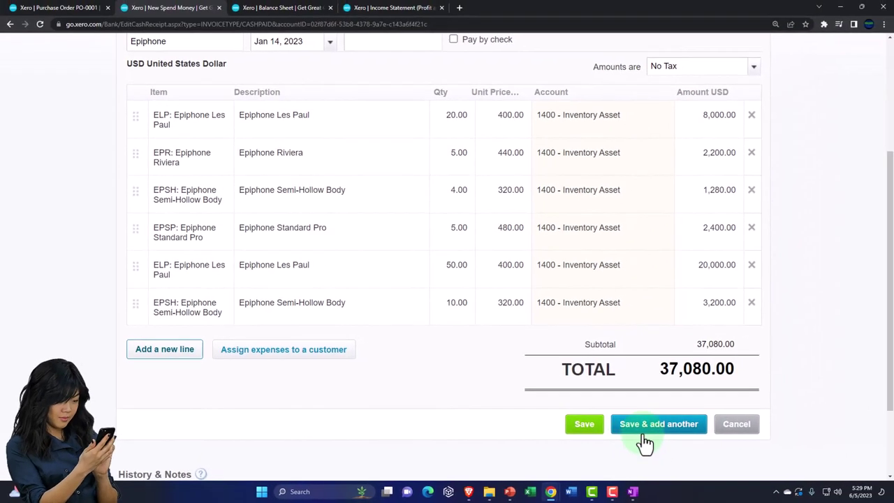
left_click(585, 426)
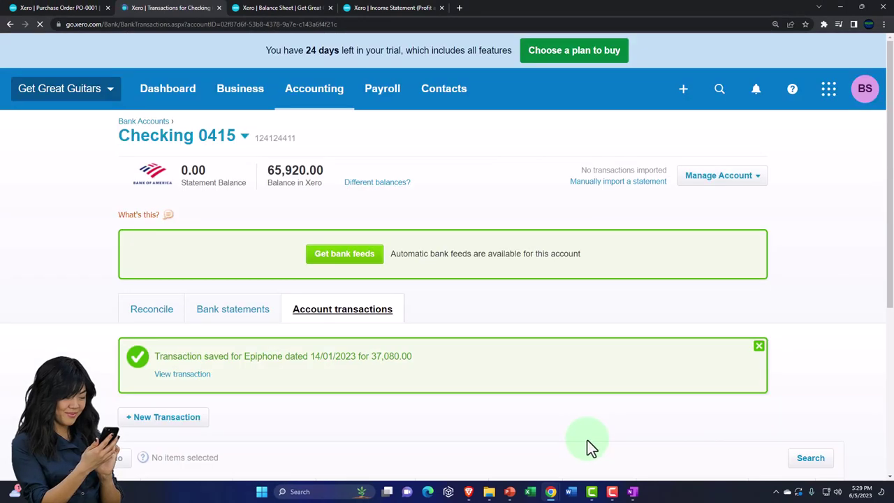
Step: Check the Epiphone payment in the checking account's transaction list and switch to the open Balance Sheet report
scroll(587, 440, "down", 3)
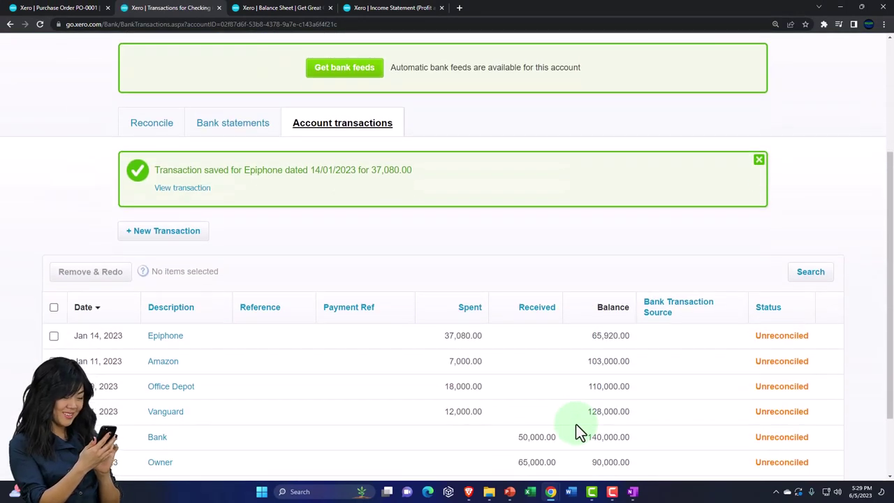
scroll(579, 430, "up", 4)
left_click(273, 8)
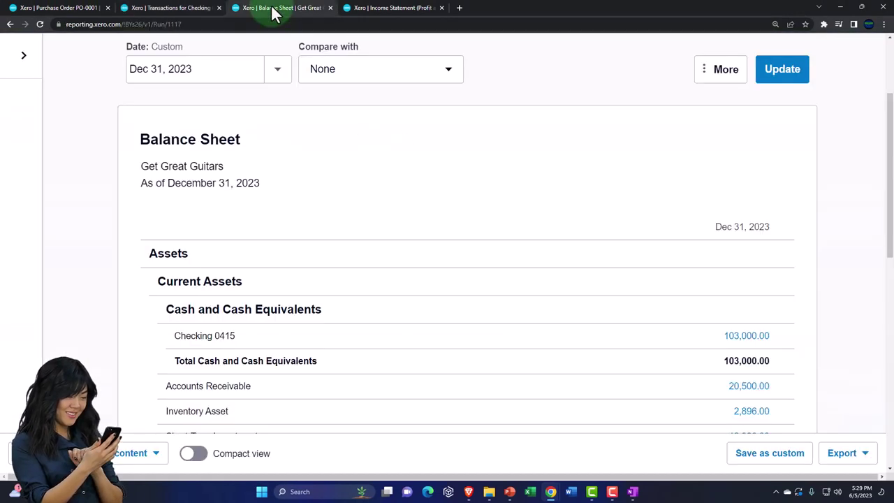
Step: Update the Balance Sheet as of December 31, 2023 and review the checking and inventory balances
scroll(363, 164, "up", 2)
left_click(780, 213)
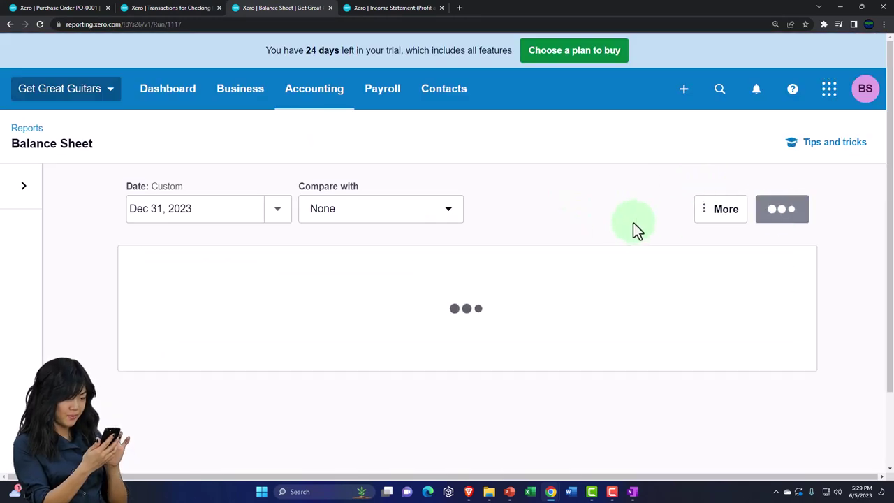
scroll(605, 248, "down", 3)
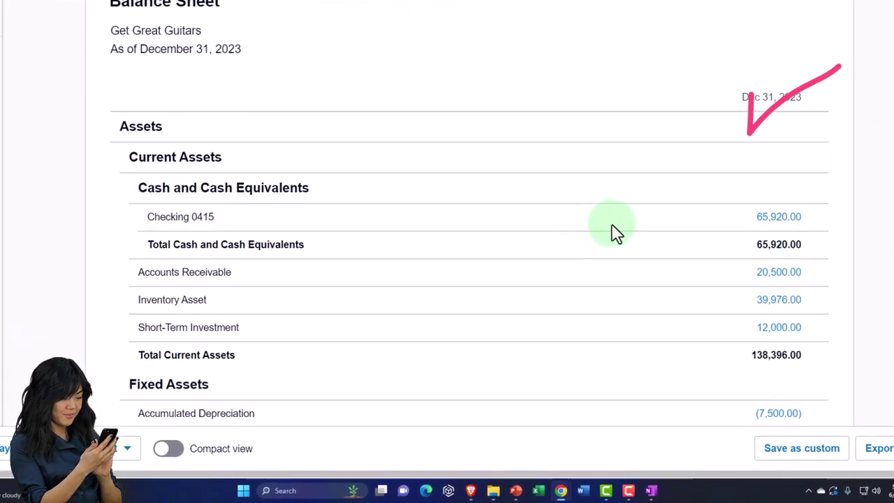
scroll(615, 233, "down", 1)
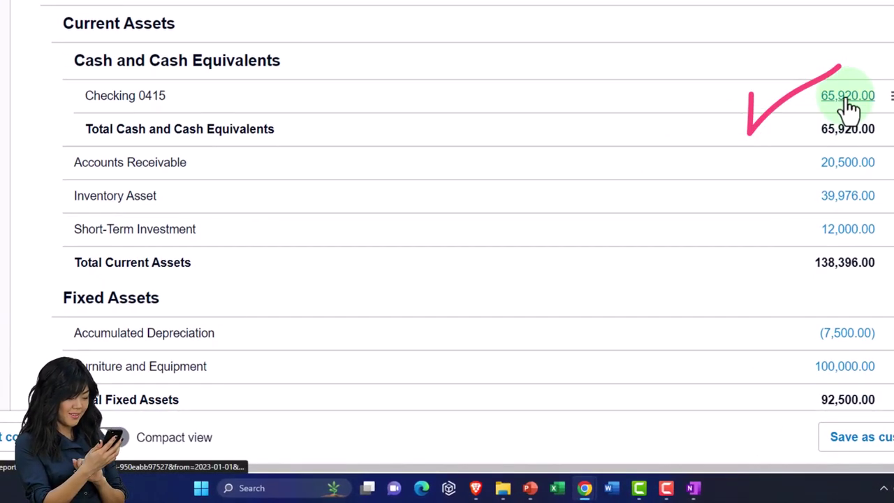
Step: Drill from Checking 0415 into the Jan 14, 2023 Epiphone payment, review its line items, and return to the Balance Sheet
left_click(846, 101)
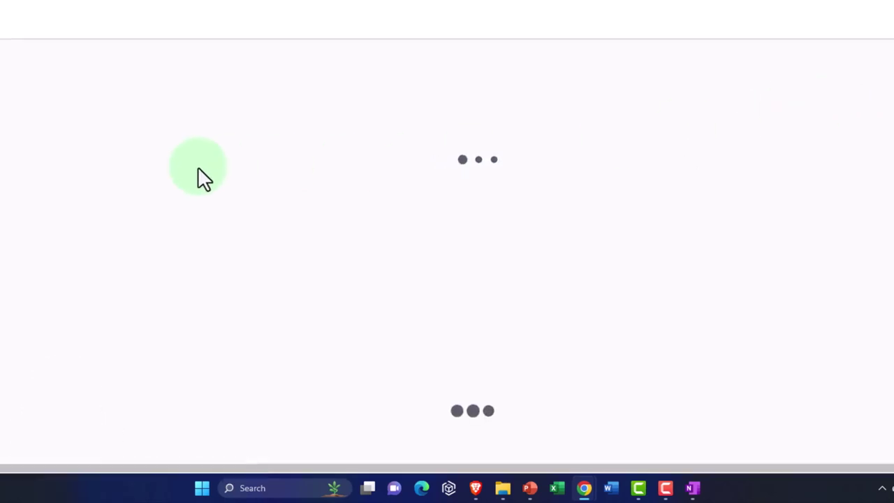
scroll(257, 249, "down", 1)
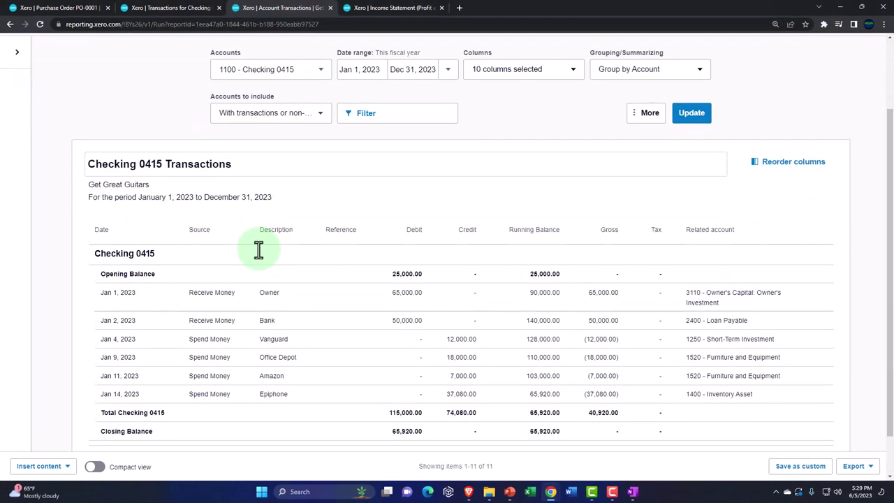
scroll(259, 250, "down", 1)
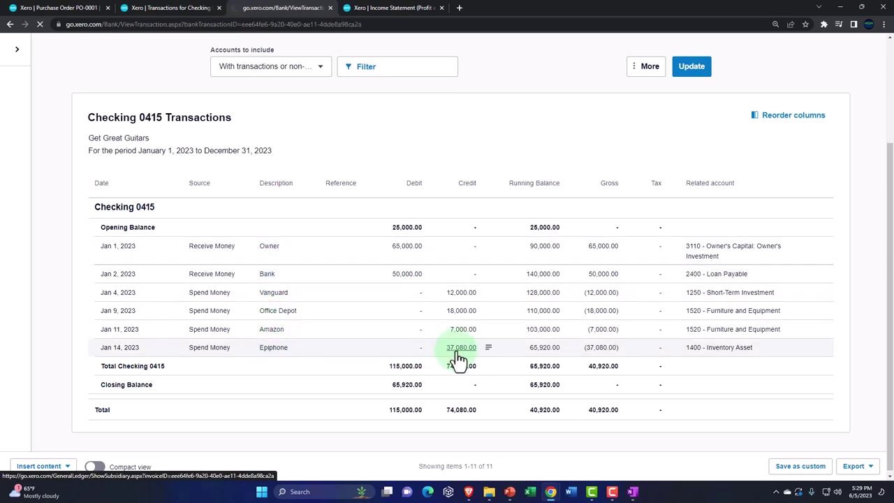
scroll(457, 360, "down", 2)
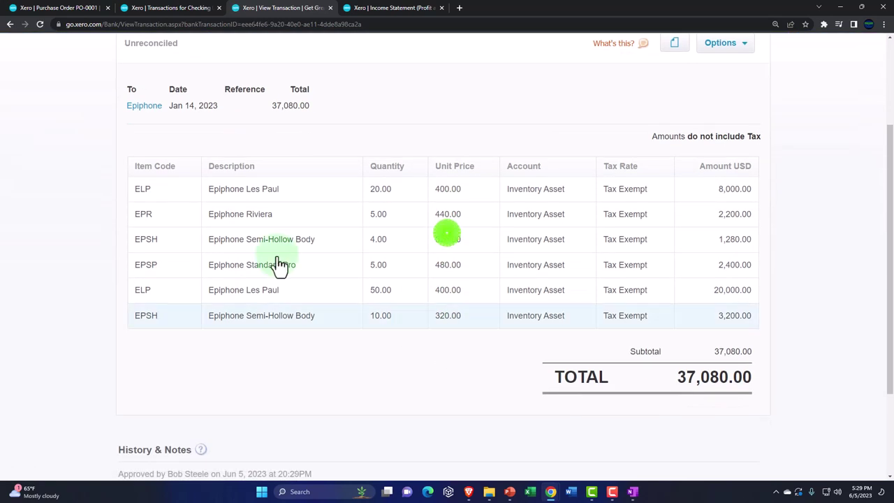
left_click(11, 25)
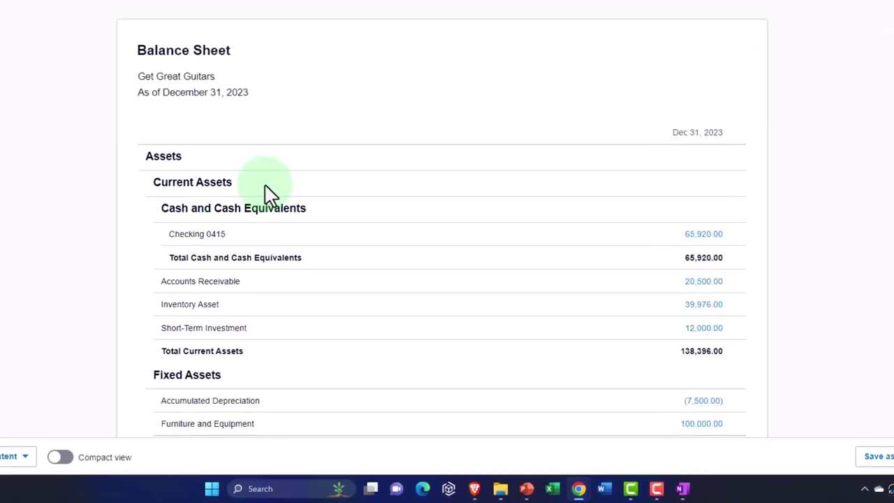
Step: Examine the Epiphone entries in the transactions behind the Inventory Asset balance, and return to the Balance Sheet
scroll(271, 194, "down", 1)
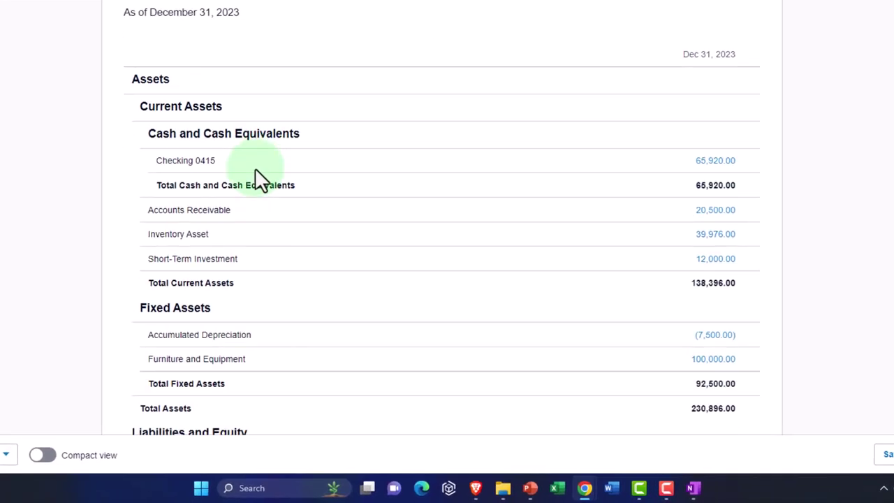
key("ctrl+plus")
scroll(196, 237, "down", 1)
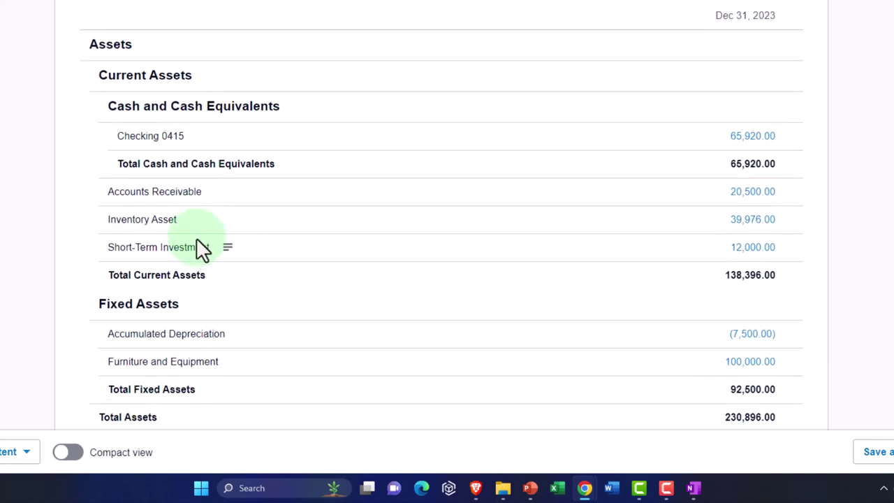
left_click(734, 227)
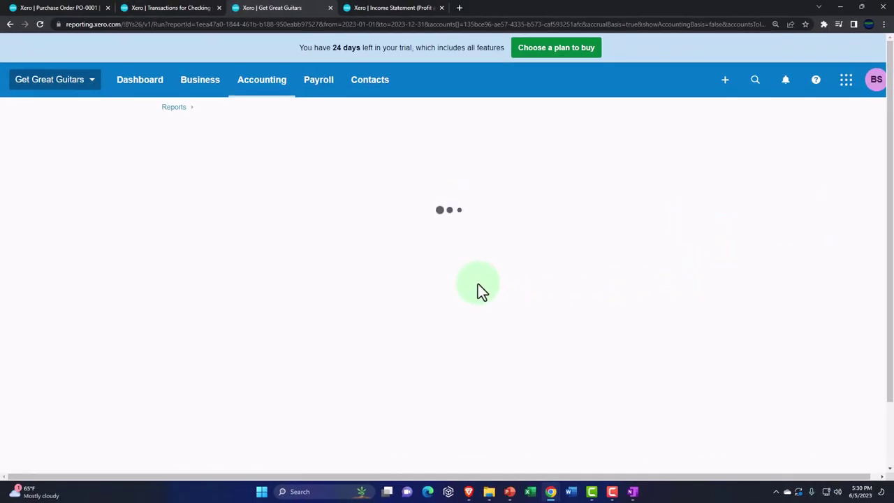
scroll(478, 291, "down", 3)
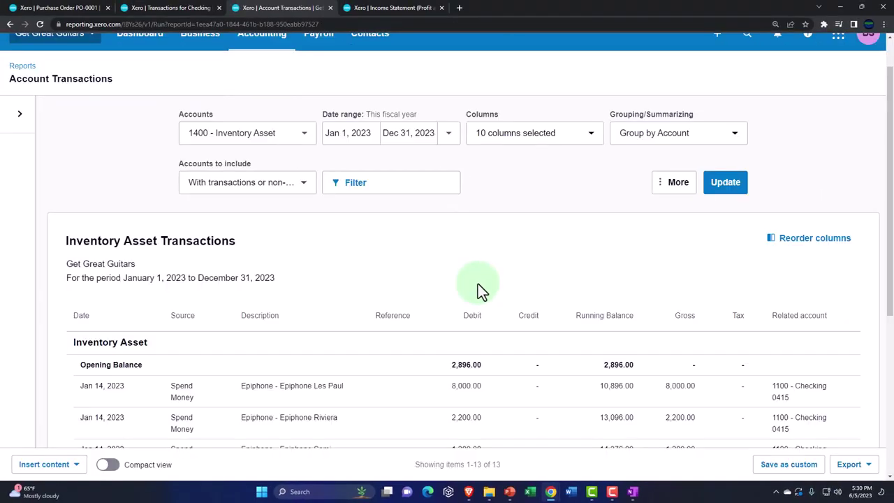
scroll(479, 286, "down", 2)
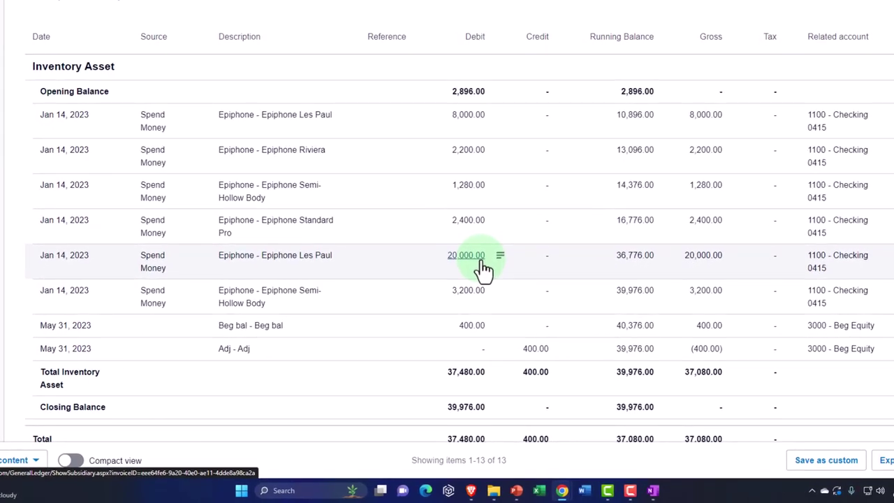
left_click(307, 294)
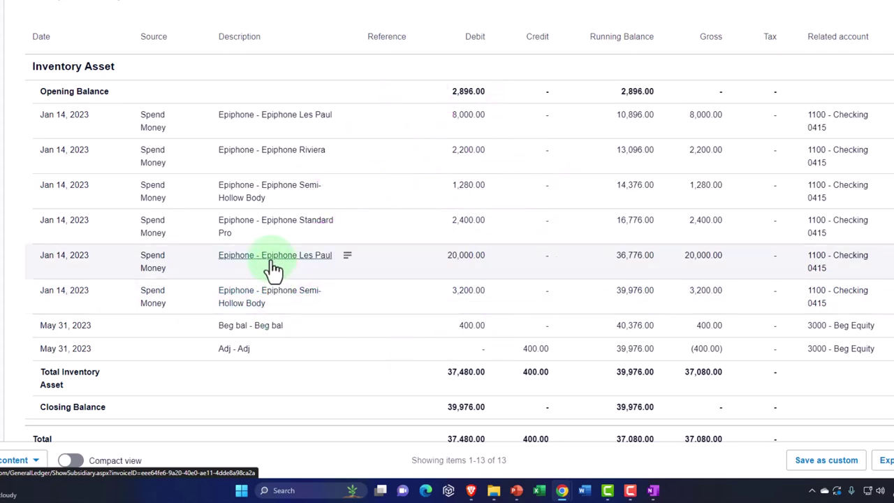
scroll(105, 280, "up", 2)
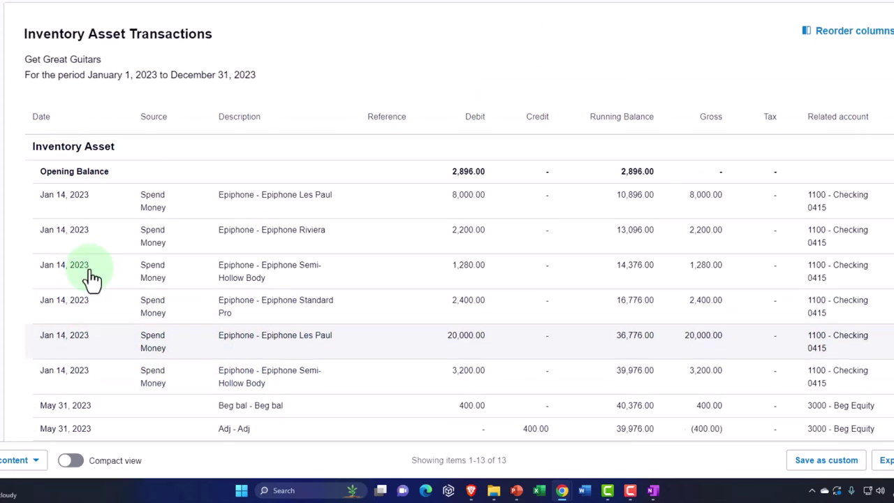
scroll(91, 278, "up", 3)
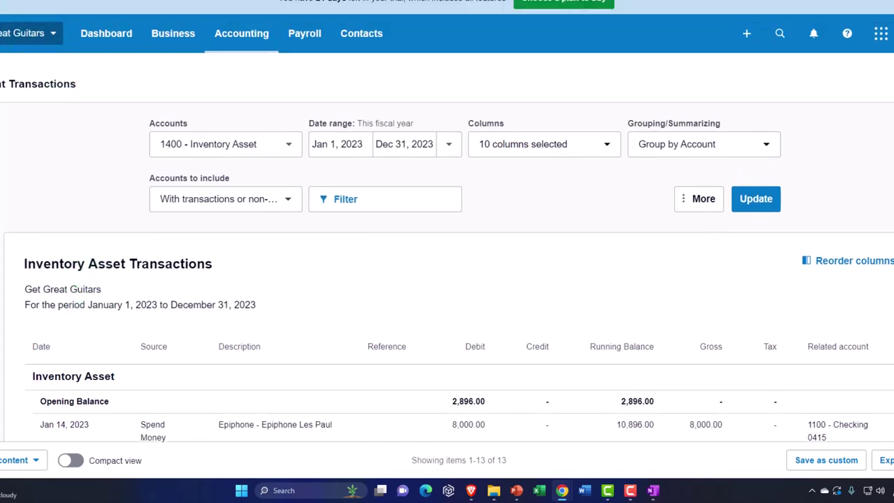
left_click(90, 84)
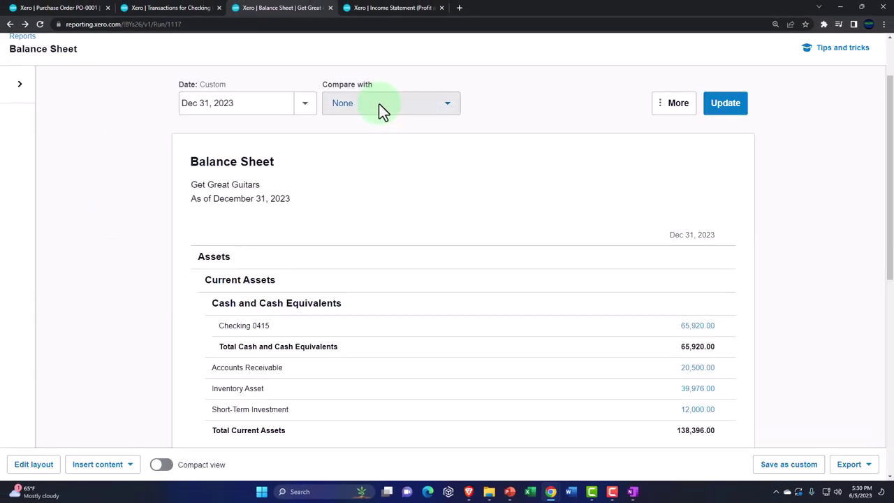
Step: Check the Income Statement for the year ended December 31, 2023 and duplicate its browser tab
left_click(414, 12)
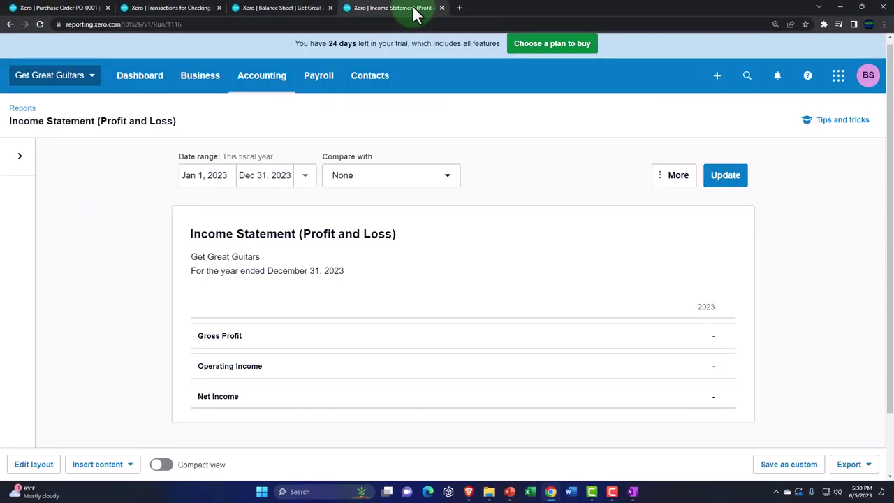
right_click(414, 9)
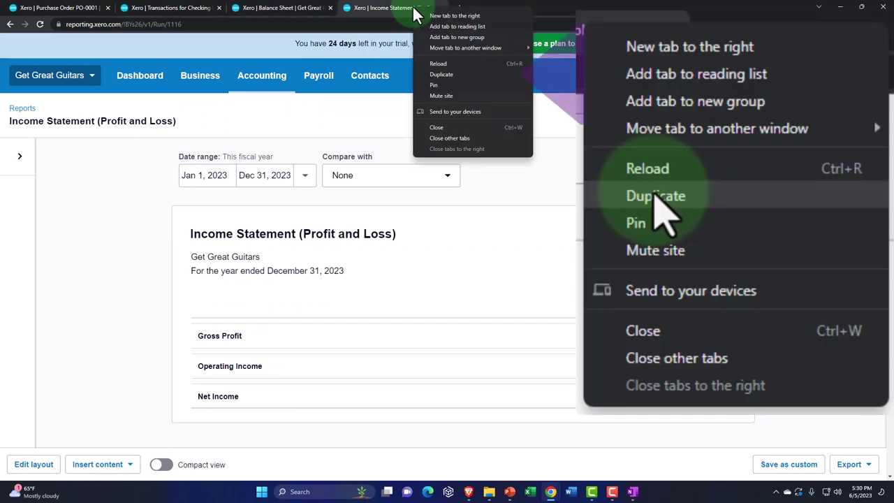
left_click(440, 74)
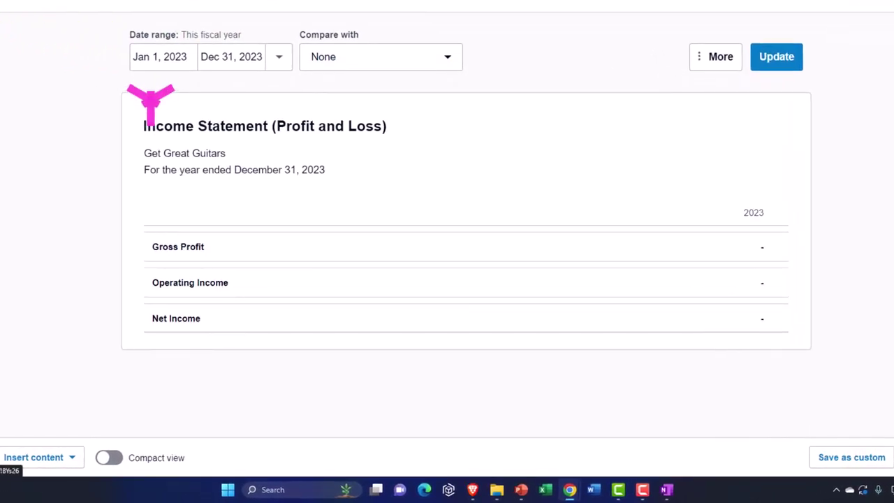
Step: Search the reports list for "invent", open the Inventory Item List, and review the tracked items' values and quantities
key("alt+Left")
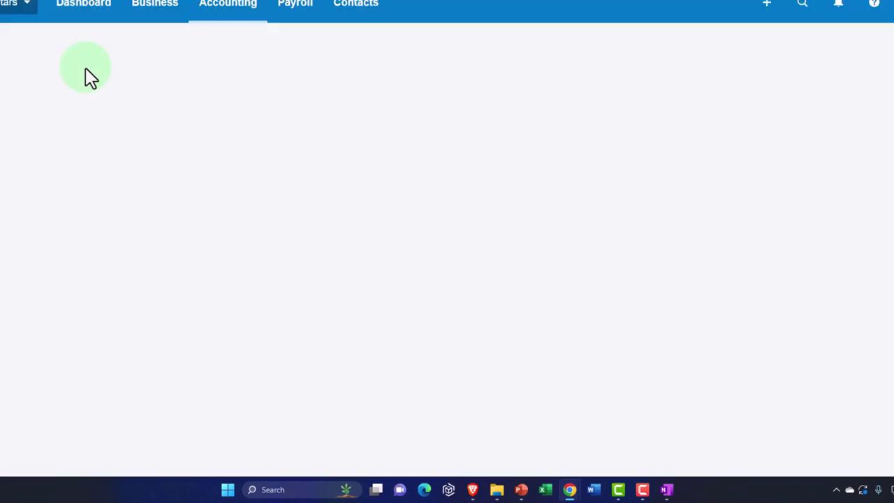
left_click(737, 43)
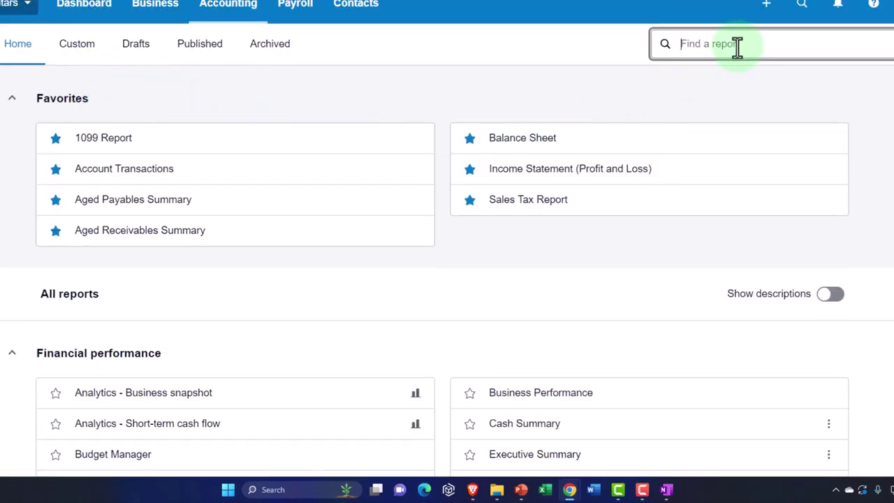
type("invent")
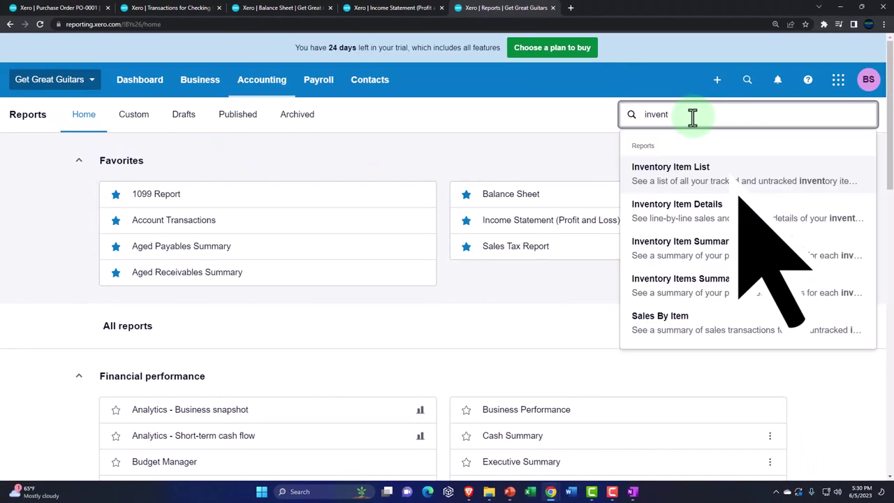
left_click(706, 173)
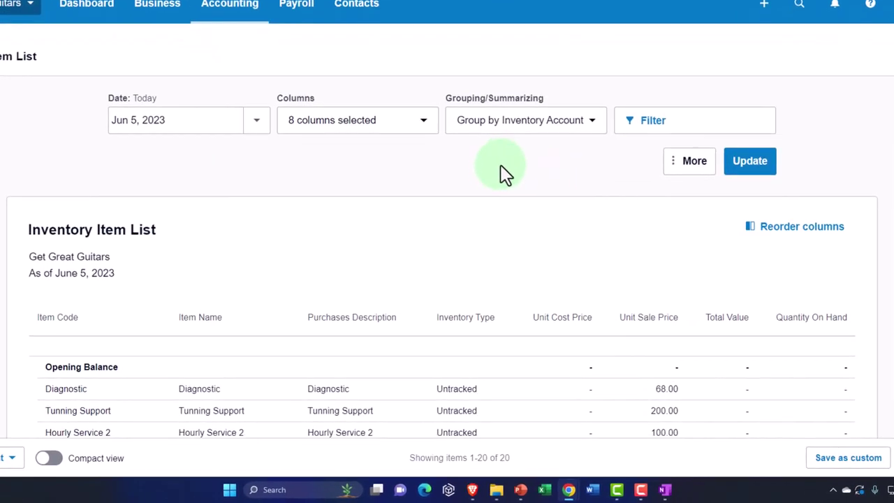
scroll(500, 166, "down", 5)
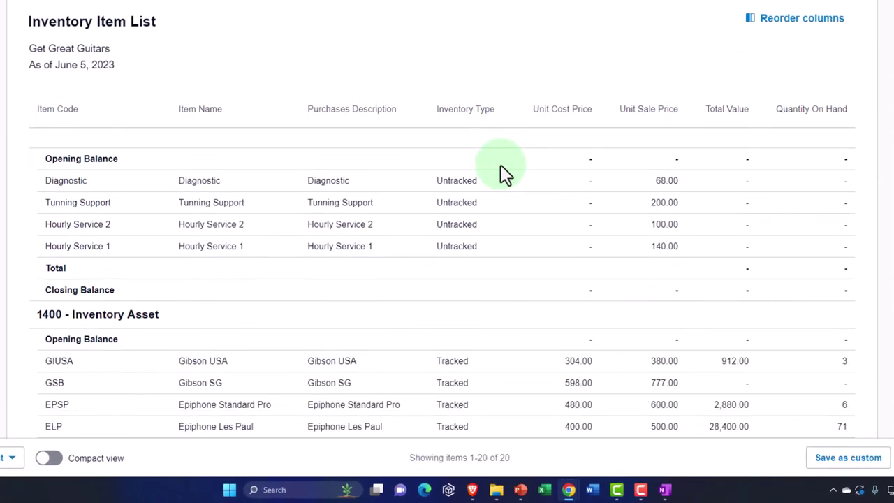
scroll(501, 164, "down", 1)
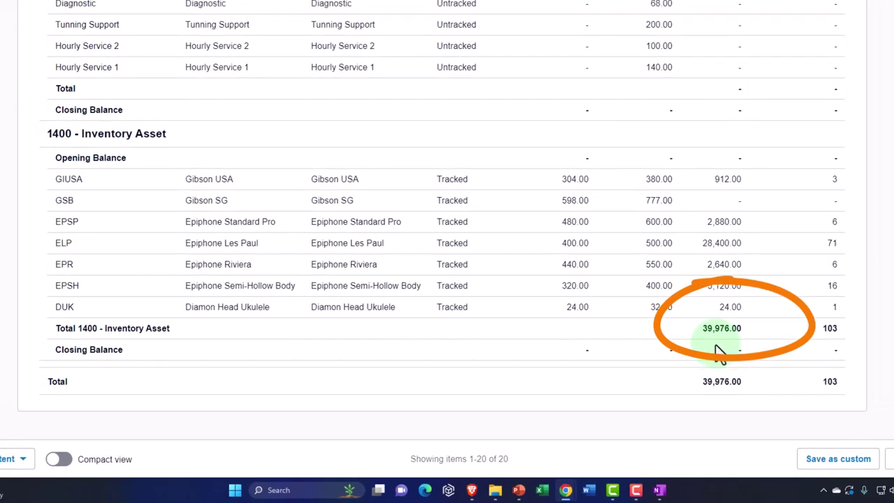
Step: Compare the inventory report with the Balance Sheet, looking in on the checking account's transactions on the way
left_click(178, 14)
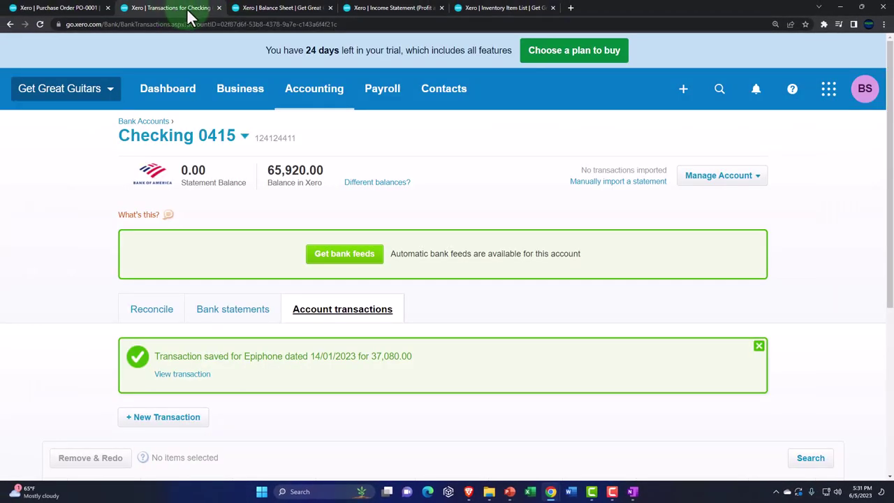
left_click(280, 7)
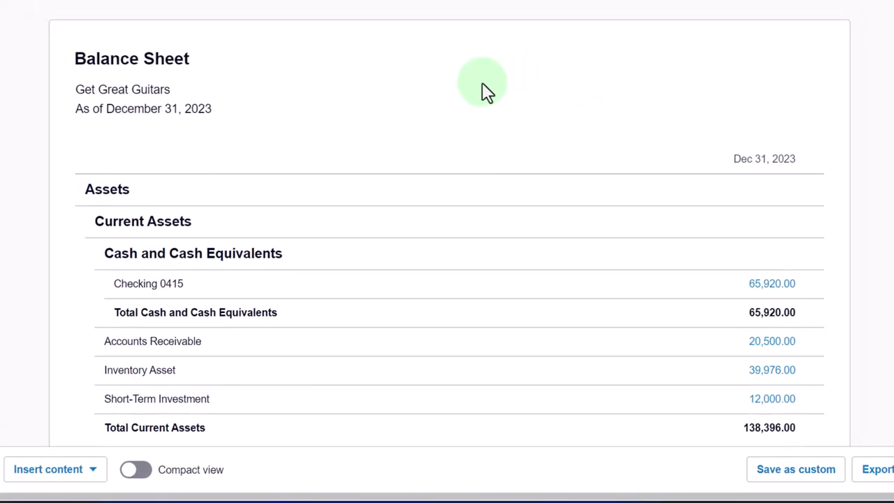
Step: Look at the document types Purchase Order PO-0001 can be copied to, and close the dialog without creating a draft
left_click(61, 9)
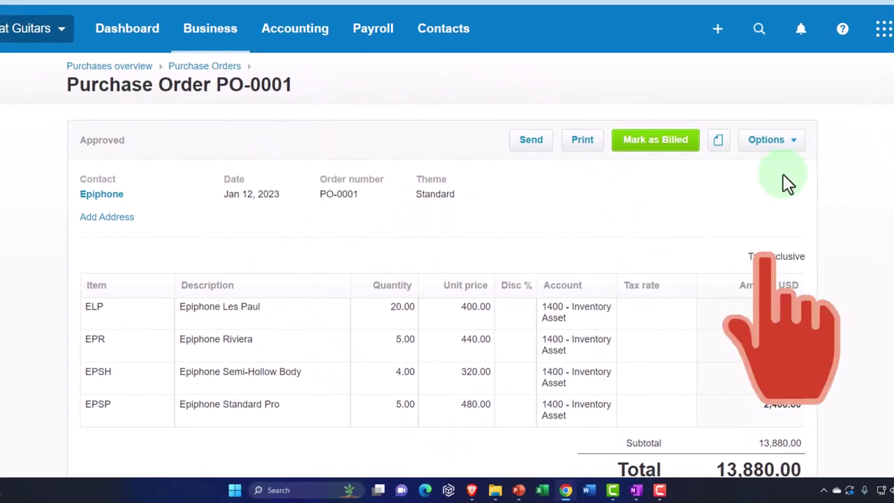
left_click(791, 143)
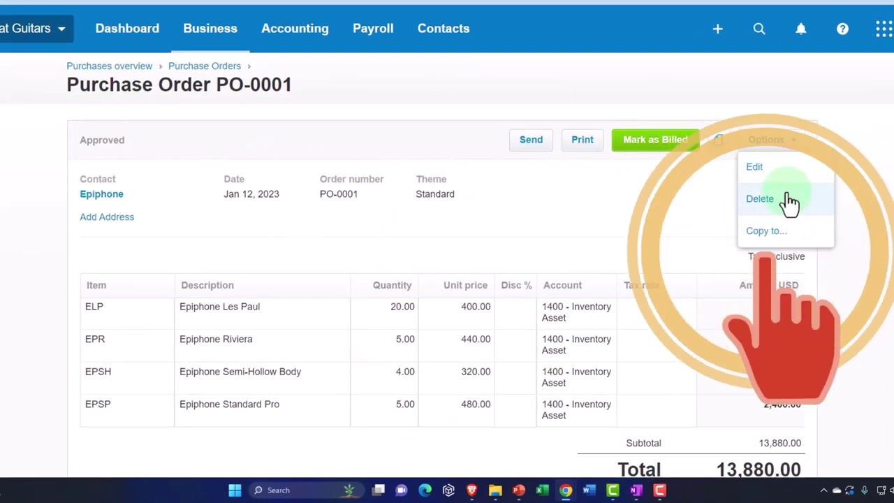
left_click(768, 231)
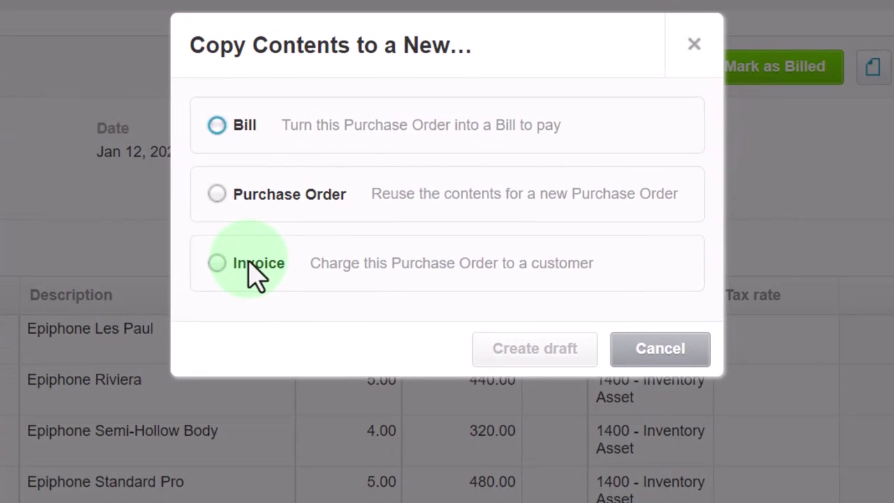
left_click(694, 44)
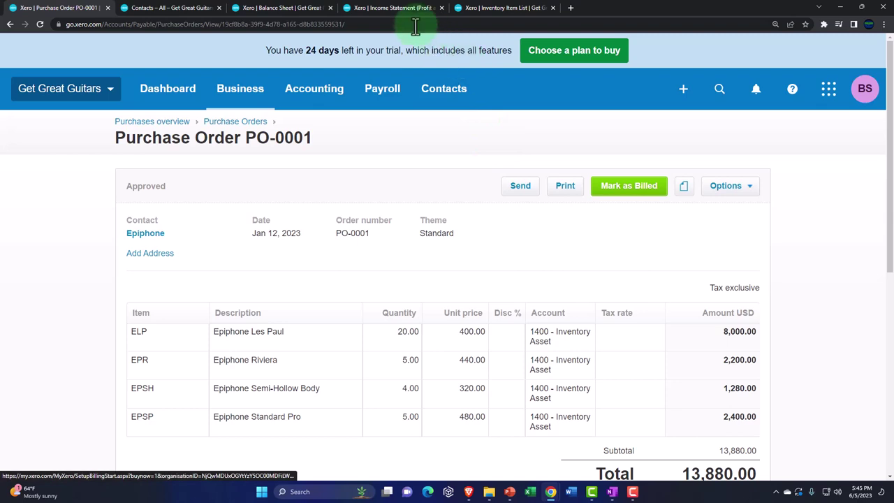
Step: Revisit the Balance Sheet's asset balances and switch to the open list of all contacts
left_click(294, 7)
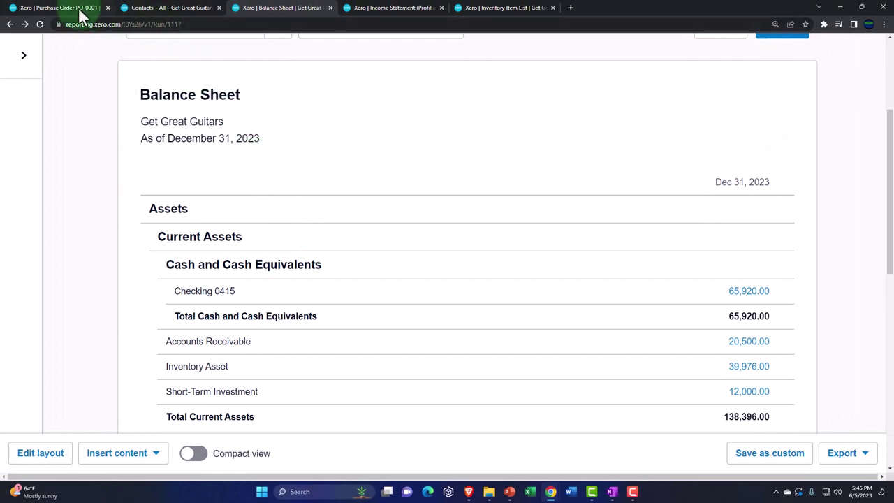
mouse_move(70, 14)
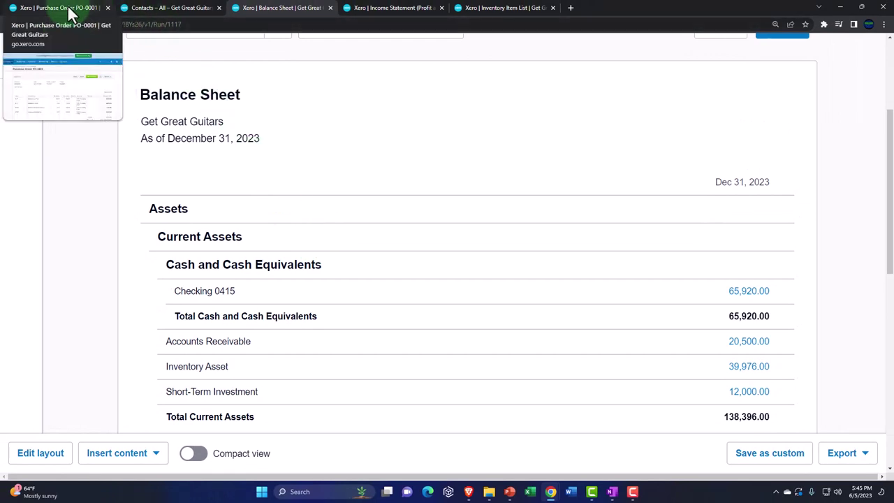
left_click(158, 8)
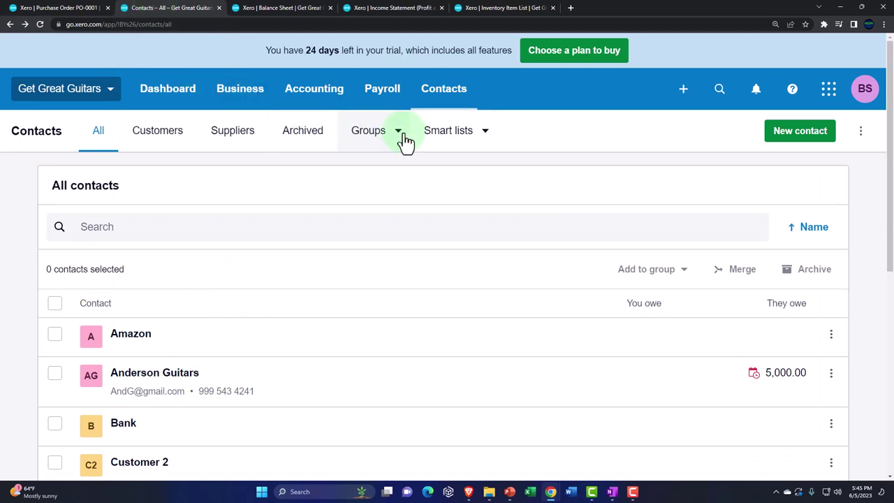
Step: Add a new contact with the contact name Eric Music, leaving the other details blank, and save it
left_click(433, 94)
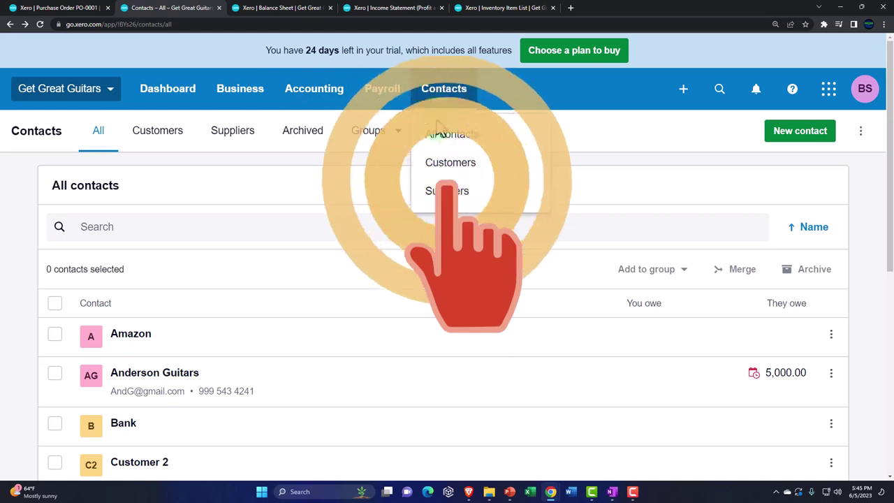
left_click(445, 141)
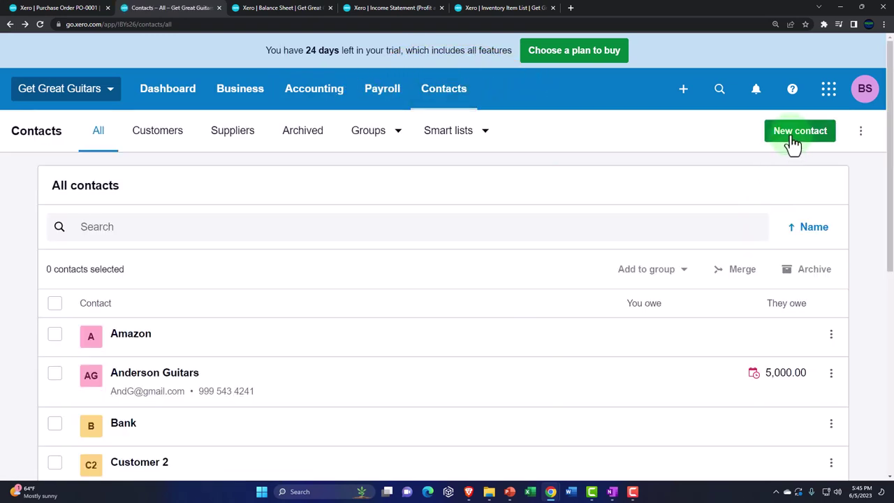
left_click(792, 139)
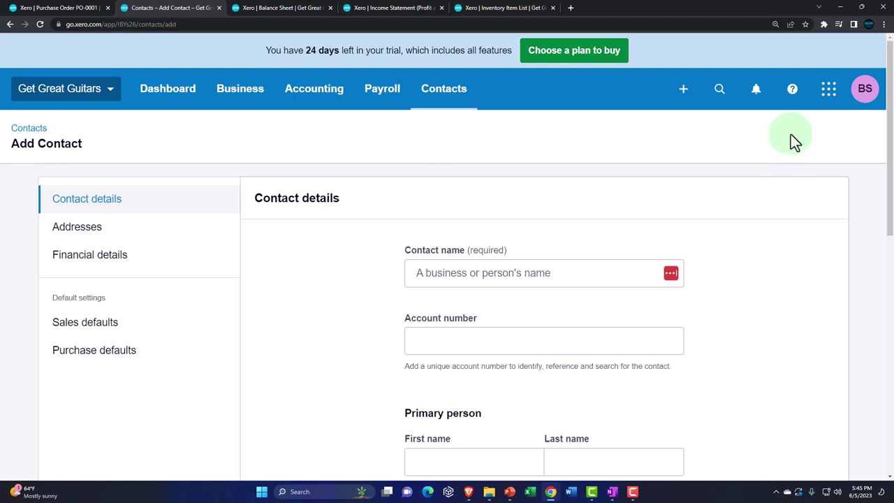
left_click(537, 272)
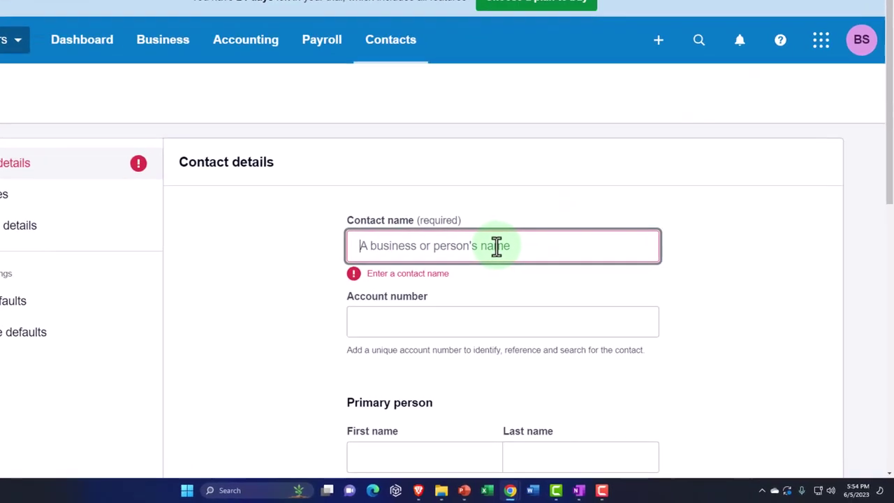
type("Eric Music")
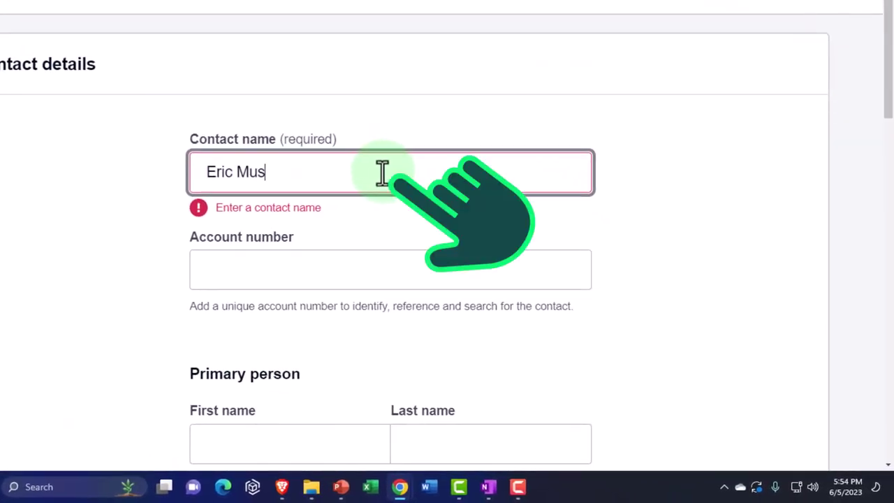
key("Tab")
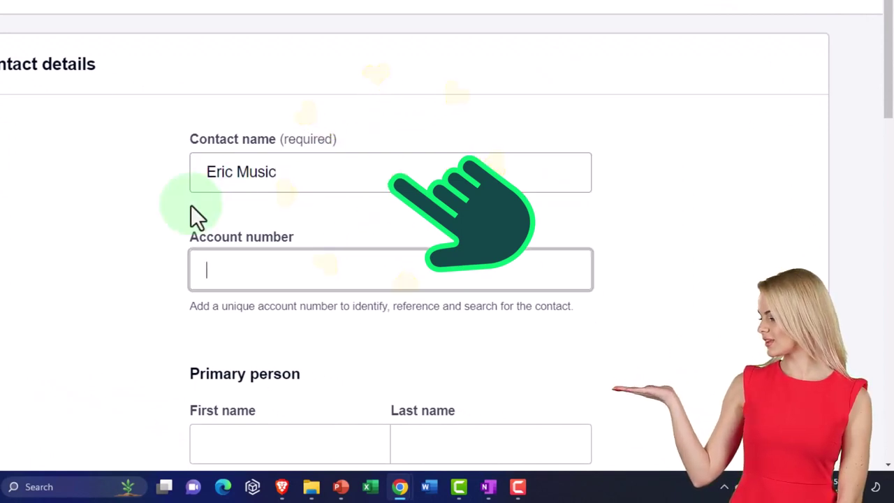
scroll(106, 225, "down", 1)
scroll(106, 225, "down", 8)
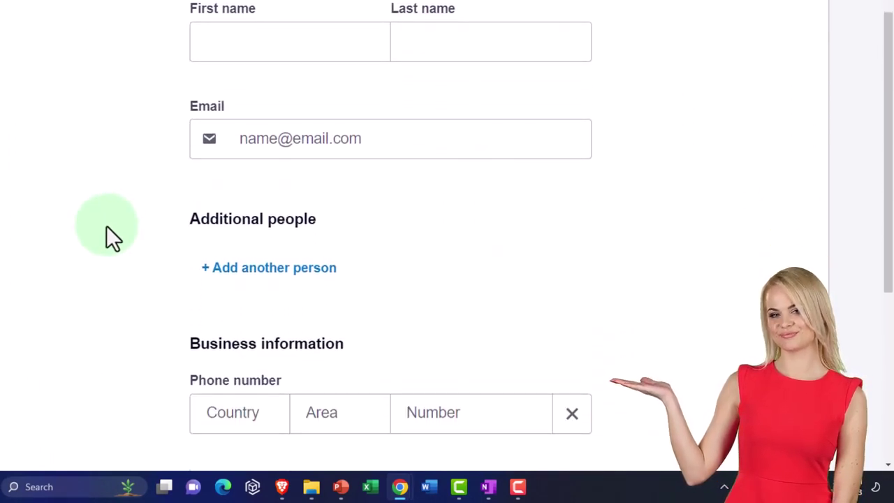
scroll(107, 226, "down", 3)
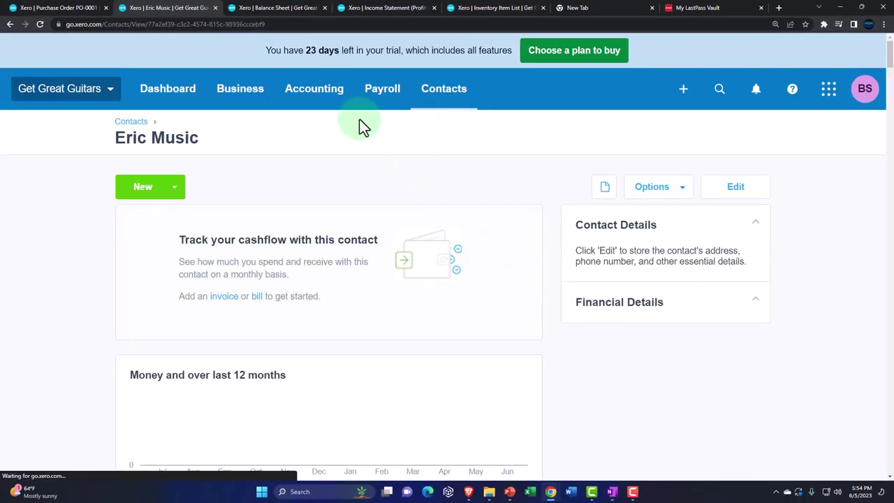
Step: Open the January 14 Epiphone payment for editing by drilling down from Checking 0415 on the Balance Sheet
left_click(272, 10)
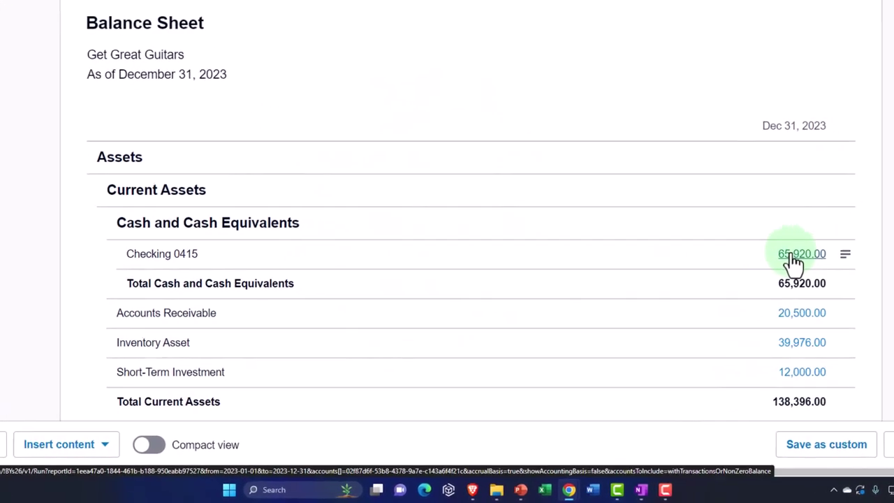
left_click(796, 255)
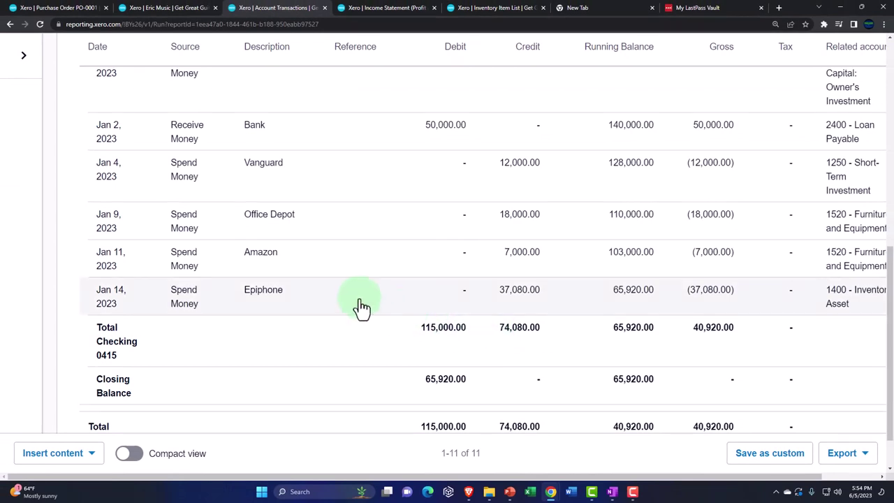
left_click(255, 290)
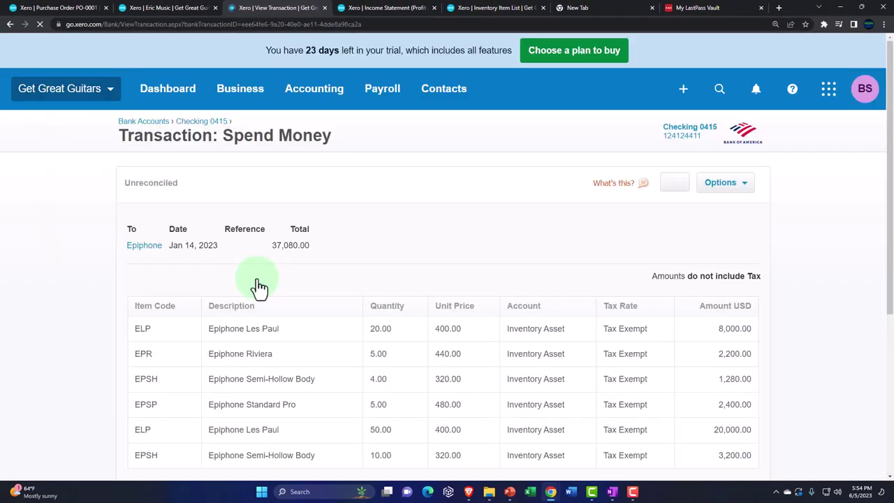
left_click(743, 186)
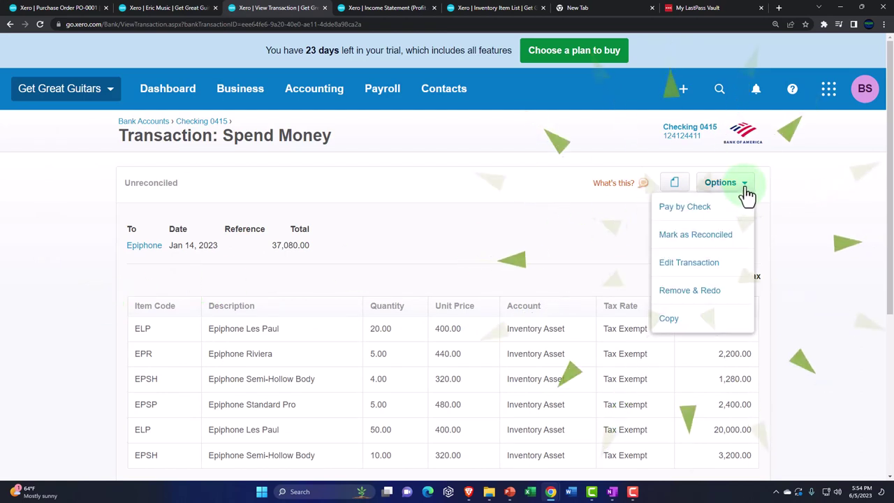
left_click(702, 267)
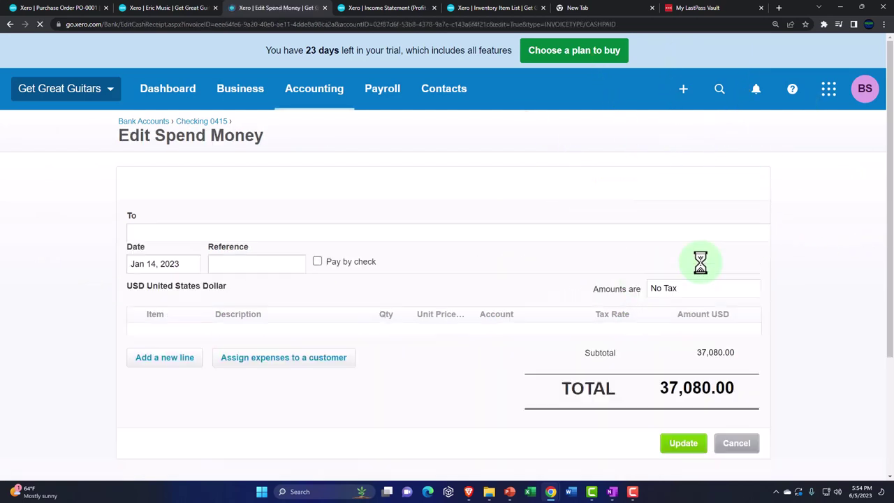
Step: Assign the 20,000.00 Epiphone Les Paul and 3,200.00 Epiphone Semi-Hollow Body lines to Eric Music as billable expenses and update the transaction
scroll(114, 272, "down", 3)
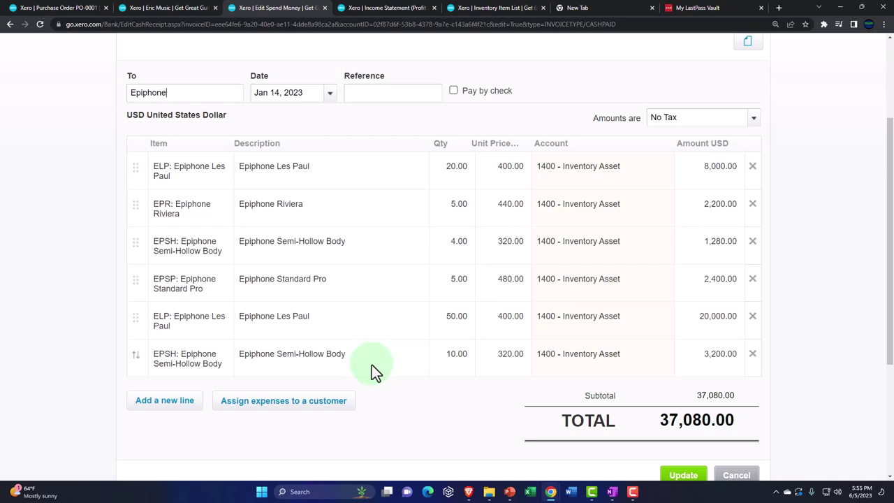
scroll(372, 364, "down", 1)
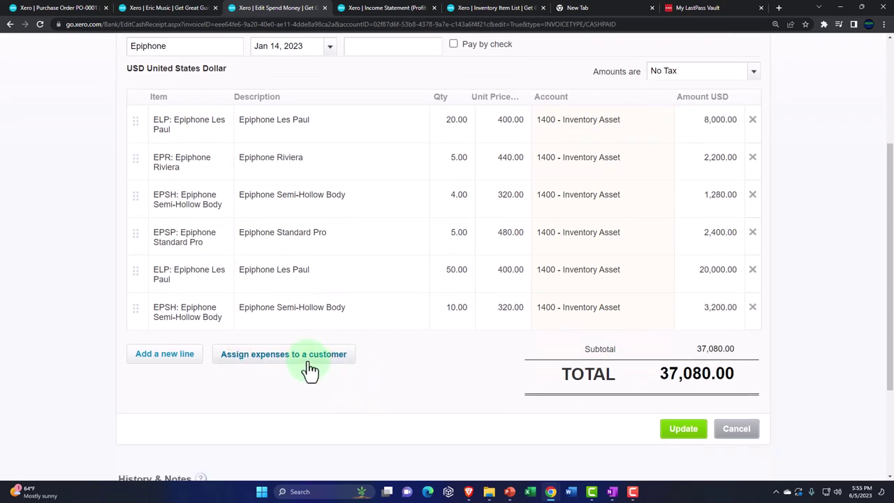
left_click(310, 370)
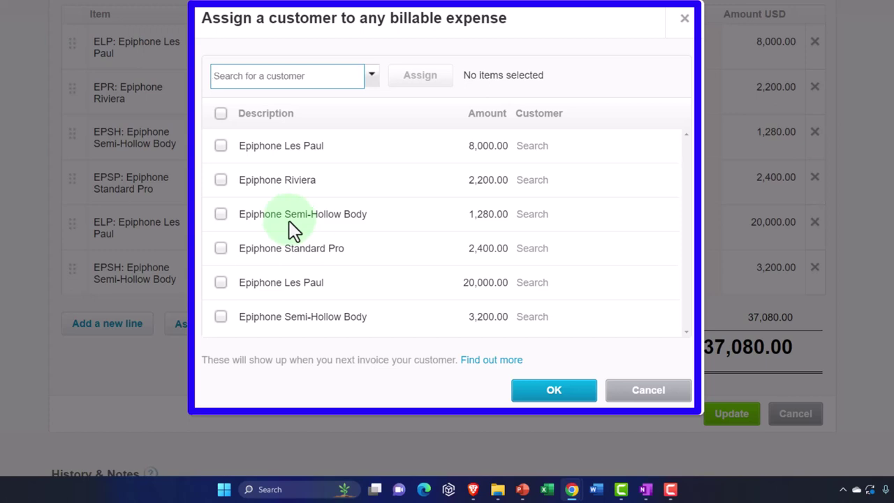
left_click(220, 282)
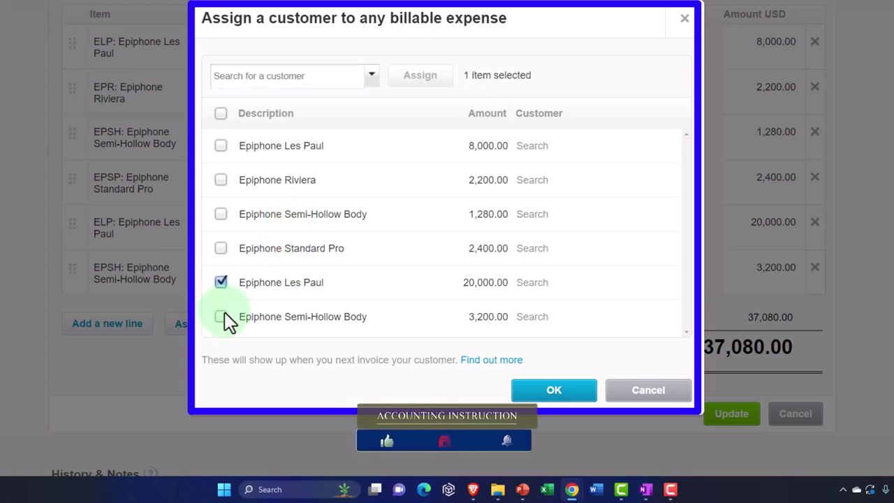
left_click(221, 316)
left_click(280, 76)
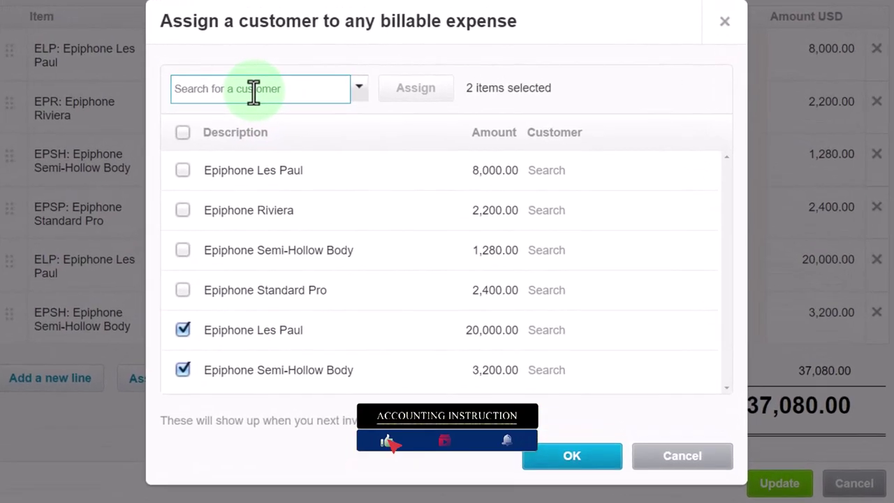
type("Er")
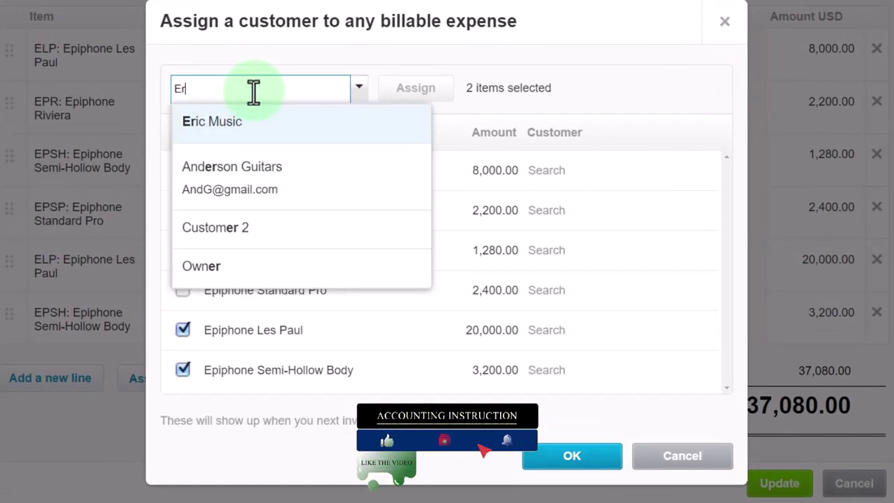
left_click(230, 124)
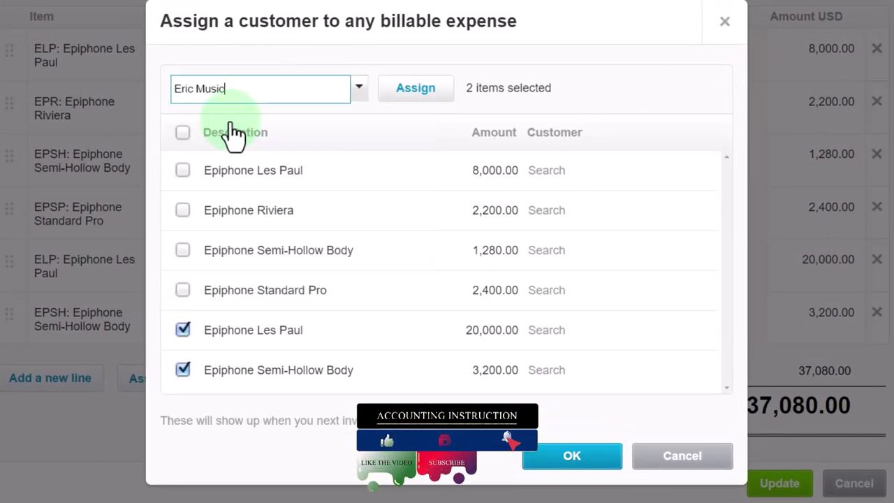
left_click(418, 102)
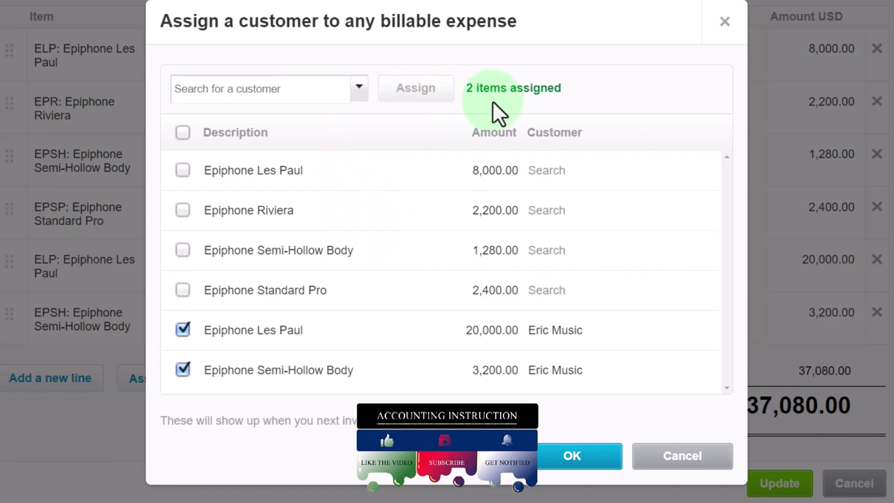
left_click(569, 457)
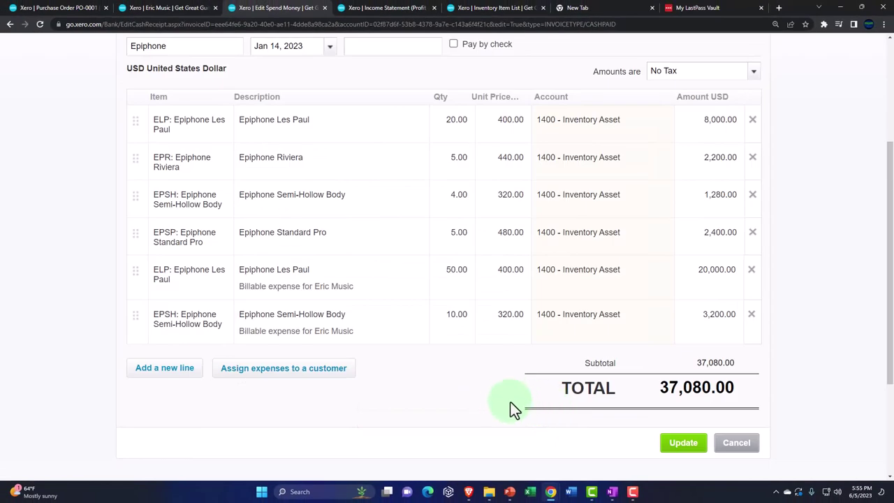
left_click(679, 449)
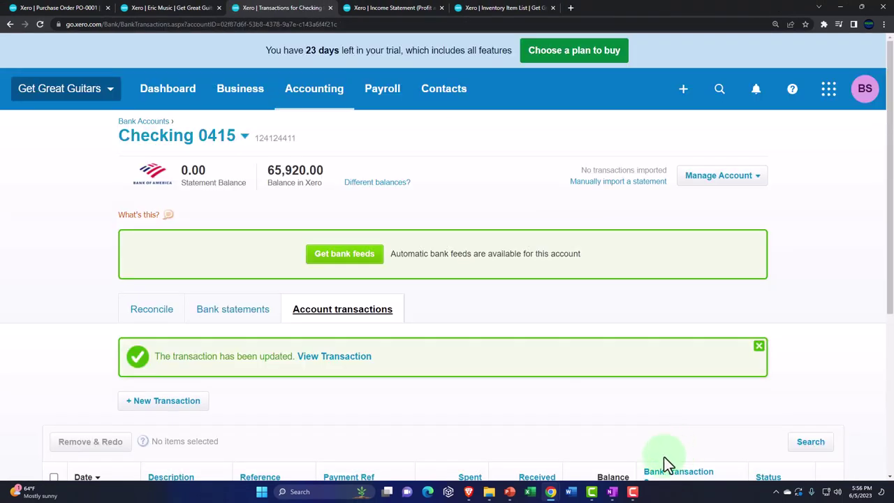
Step: Reopen the Balance Sheet and update it with a custom date of Dec 31, 2023
left_click(307, 105)
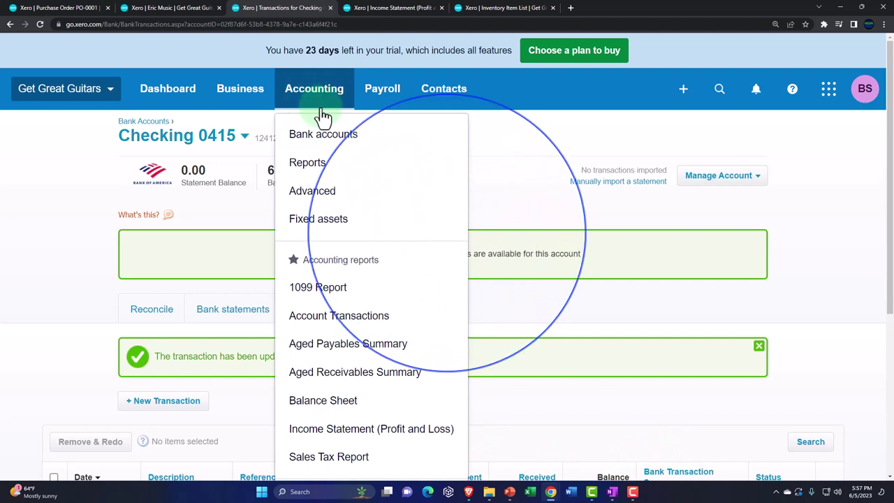
left_click(326, 402)
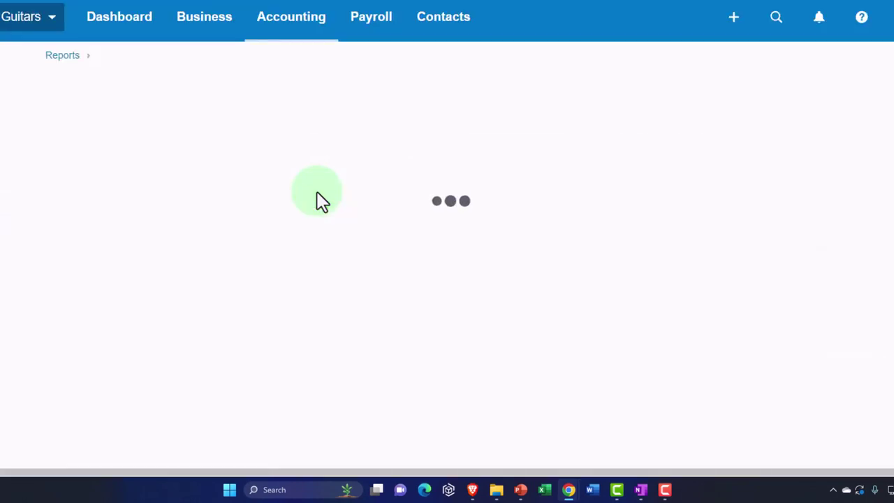
left_click(280, 212)
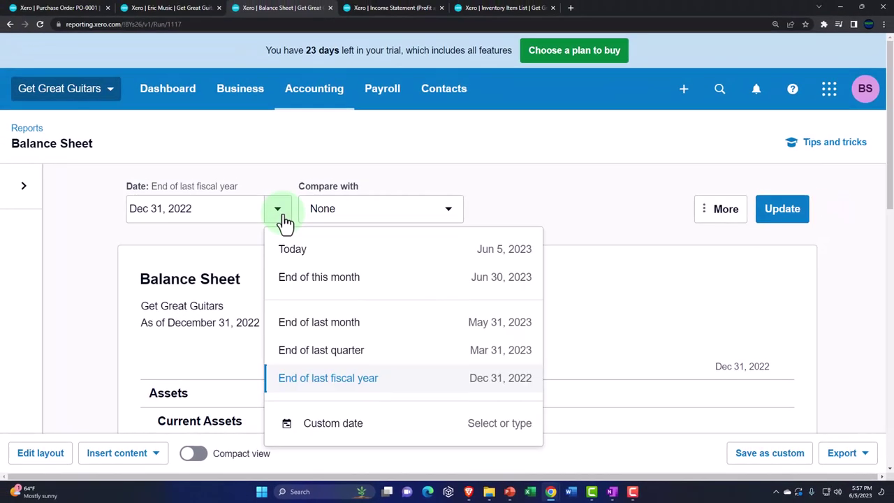
left_click(353, 429)
left_click(275, 248)
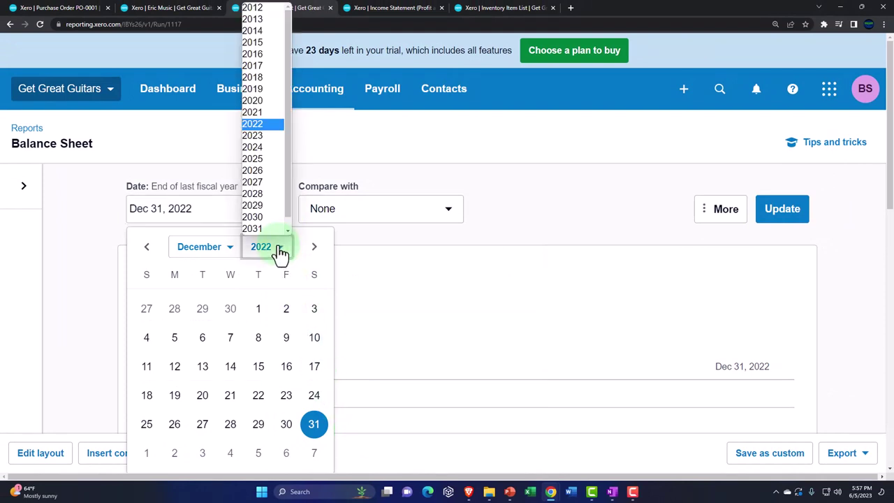
left_click(260, 137)
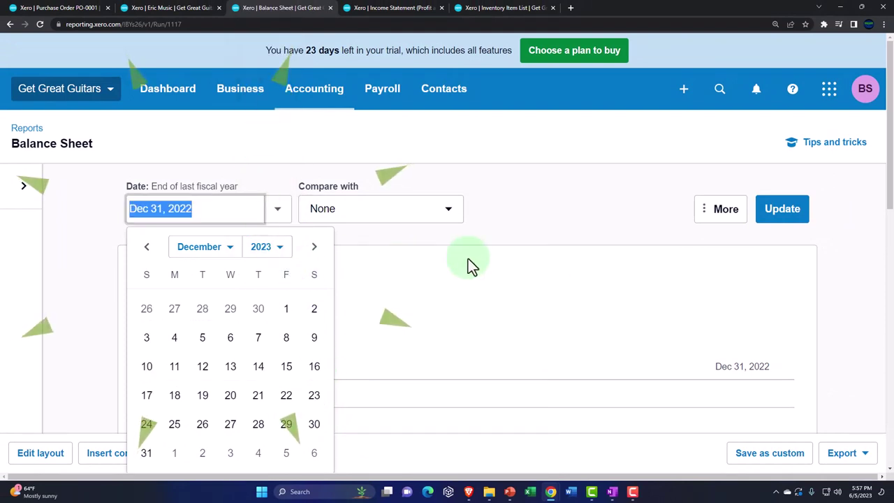
scroll(322, 346, "down", 1)
left_click(146, 407)
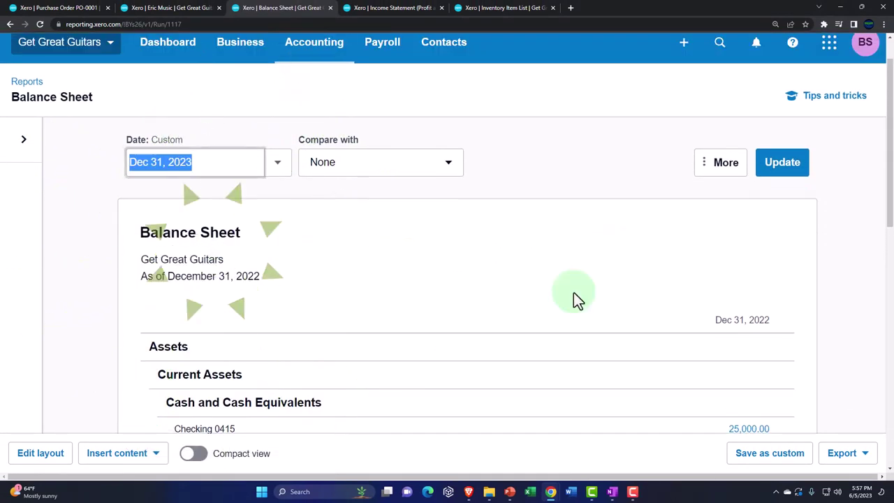
left_click(793, 165)
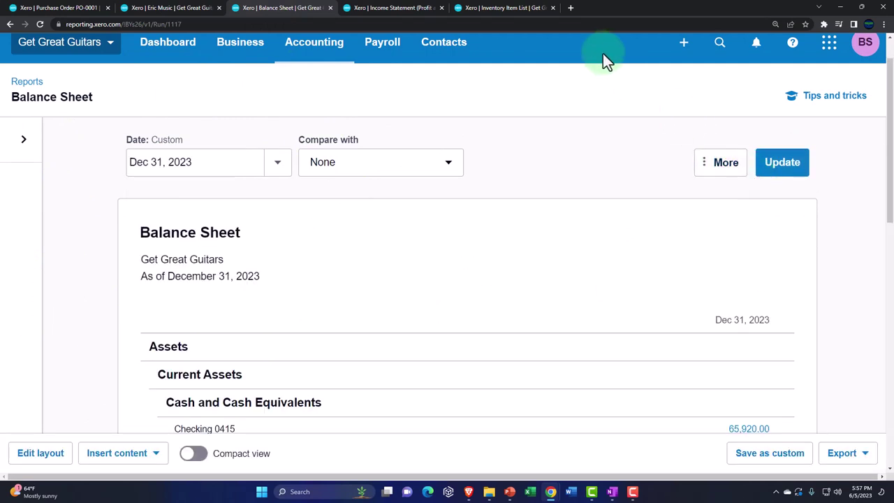
Step: Open the Billable Expenses - Outstanding report in a duplicate of the Inventory Item List browser tab and examine its entries
left_click(509, 8)
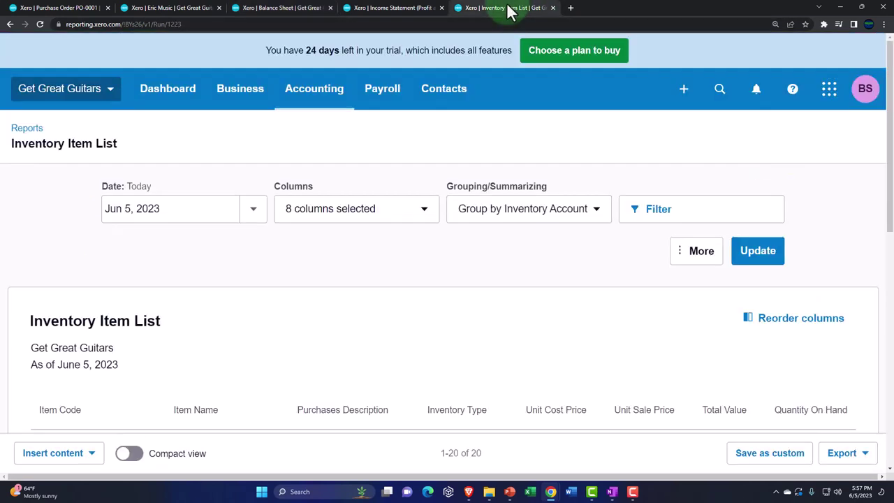
right_click(510, 11)
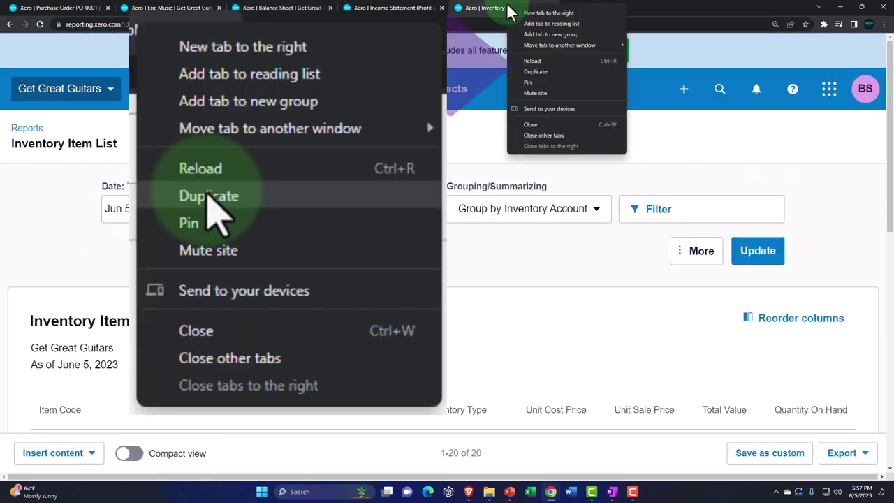
left_click(536, 70)
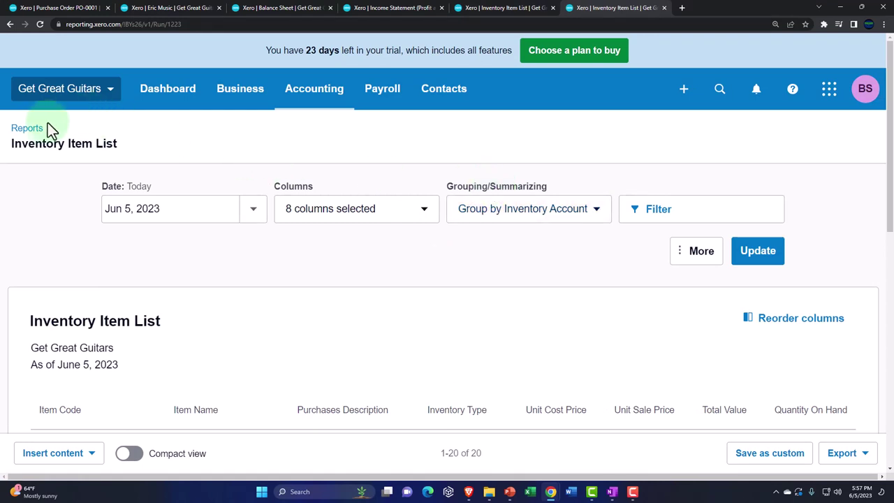
left_click(21, 128)
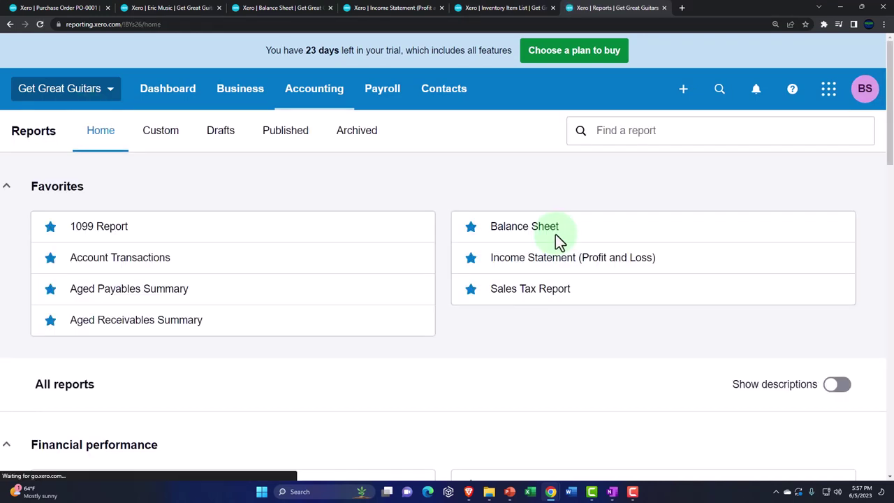
left_click(618, 132)
type("be")
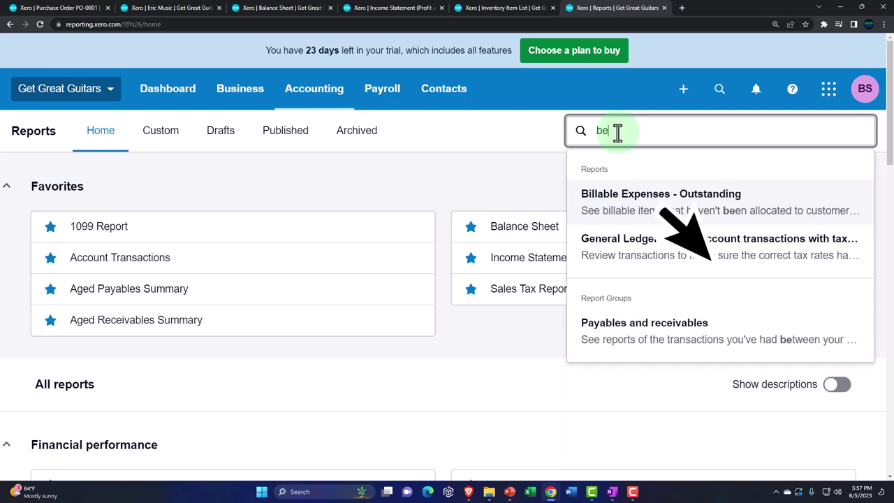
key("BackSpace")
type("ill")
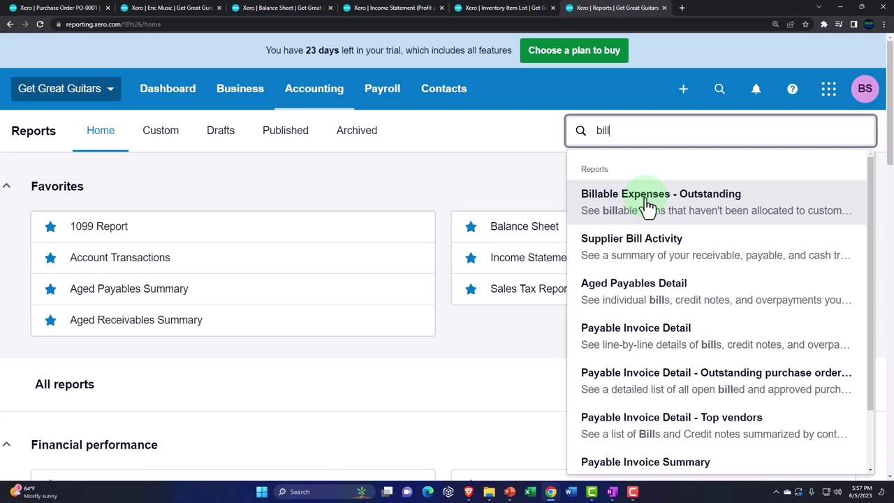
left_click(648, 206)
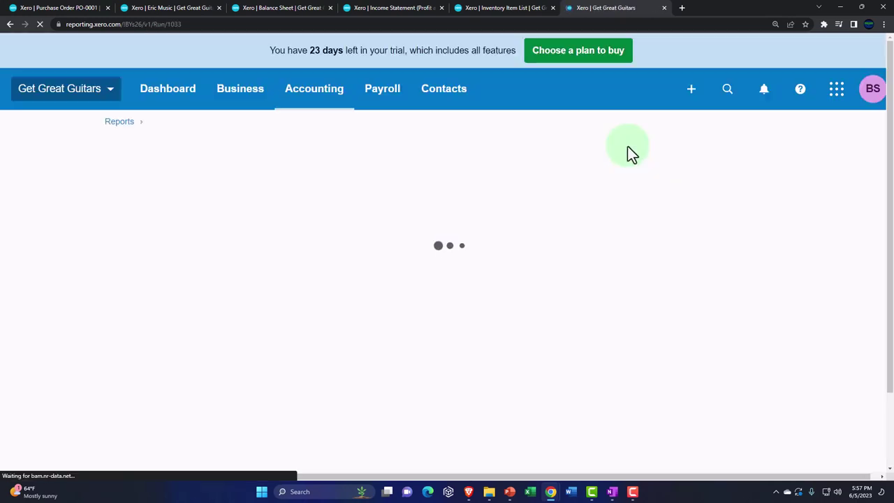
scroll(496, 207, "down", 3)
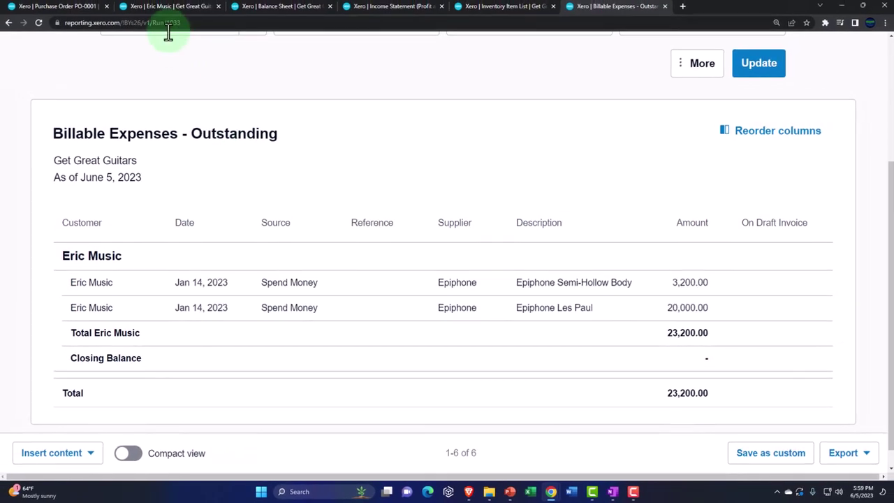
Step: Examine the billable expenses that can be added to a new invoice for Eric Music, and leave the invoice without adding any
left_click(160, 6)
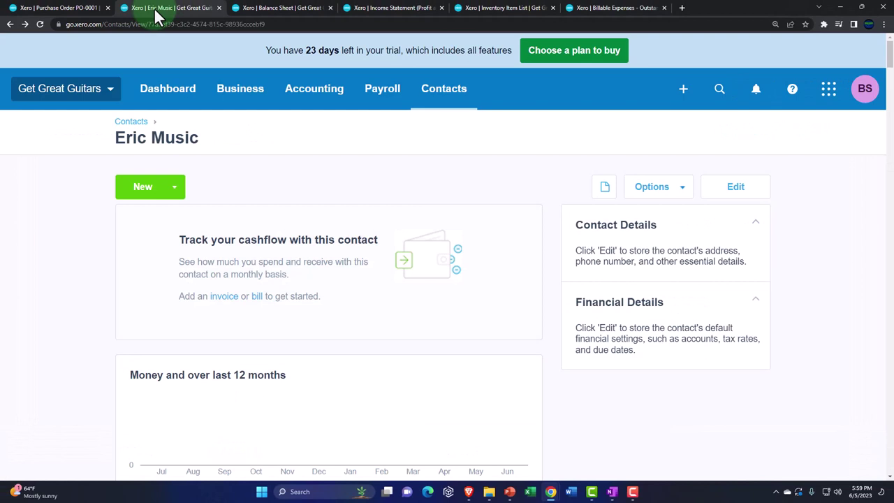
left_click(682, 100)
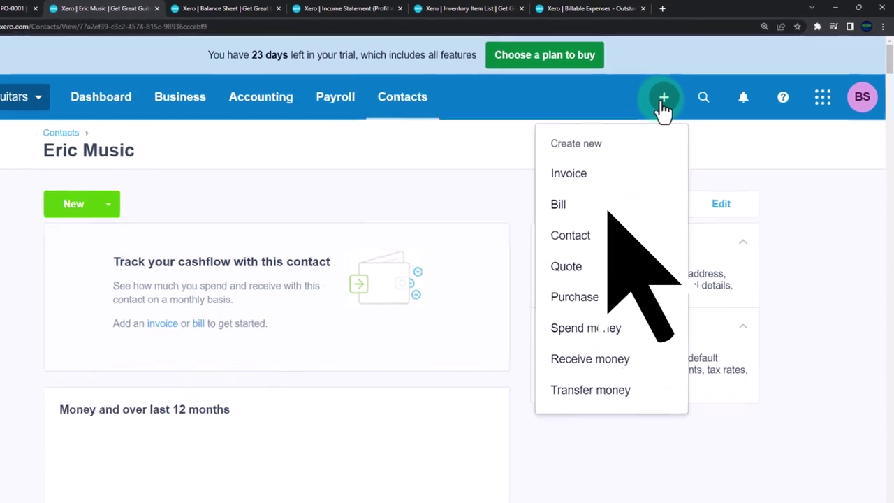
left_click(576, 174)
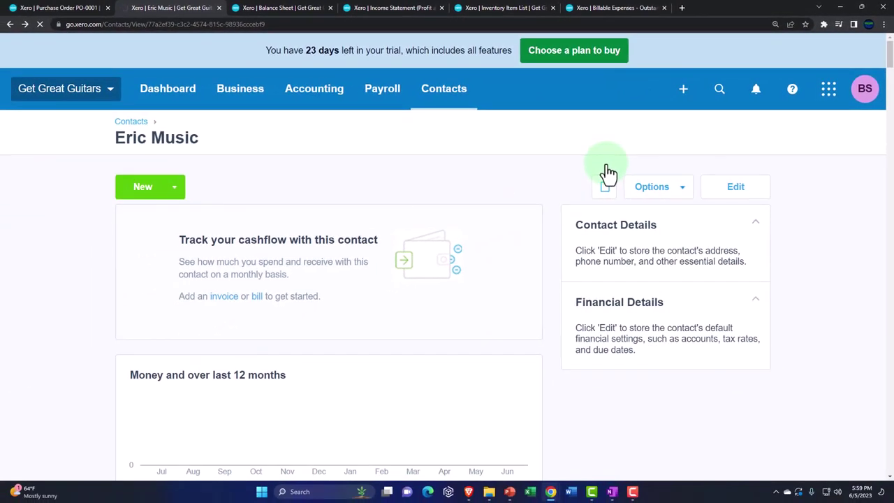
left_click(101, 202)
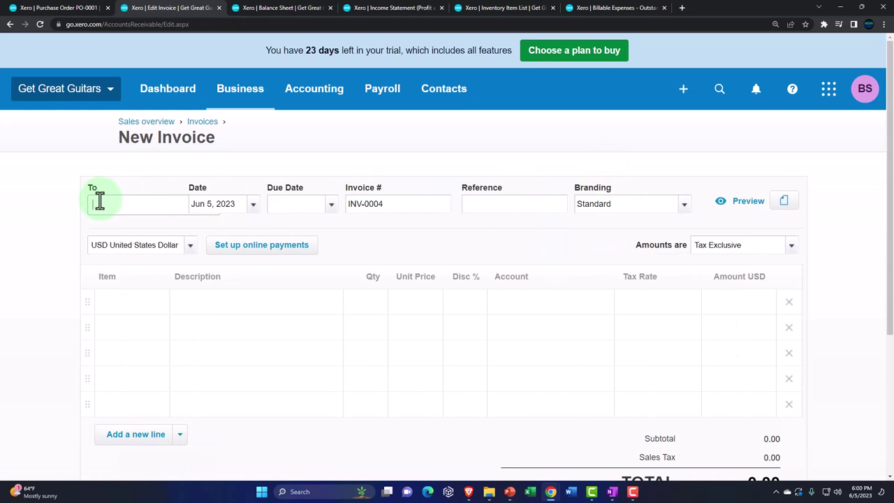
type("eri")
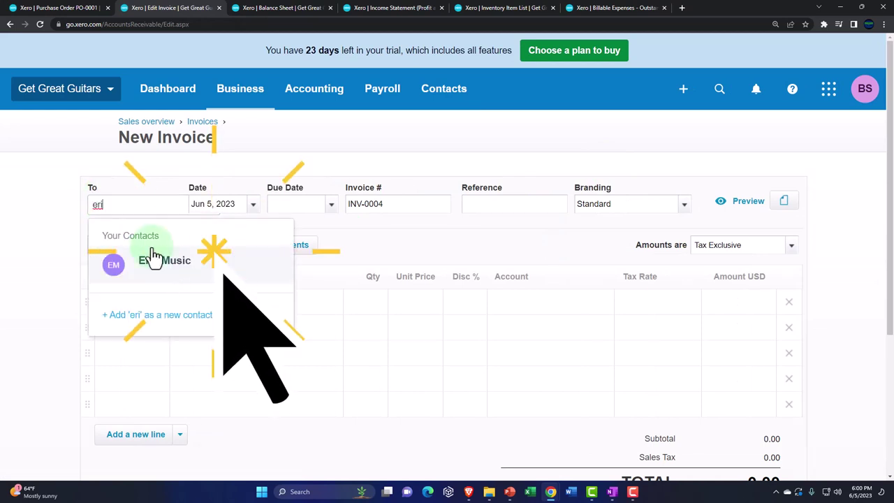
left_click(186, 272)
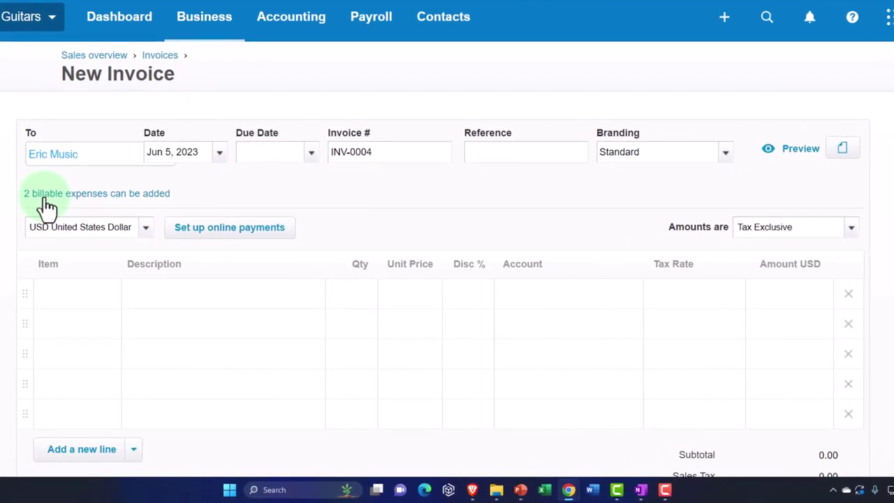
left_click(44, 197)
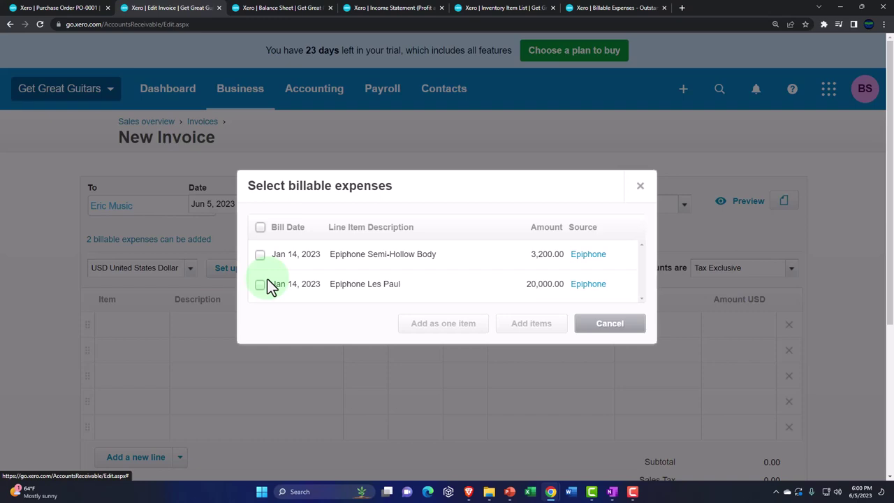
left_click(639, 188)
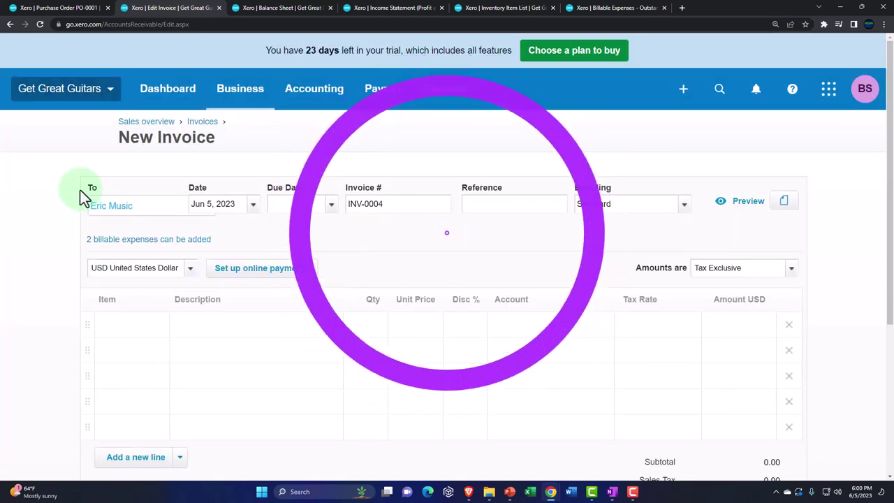
left_click(10, 23)
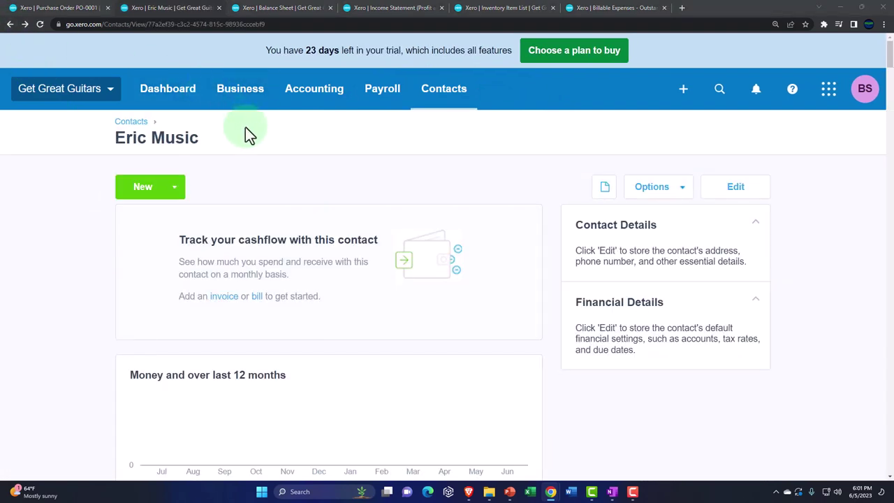
Step: Mark the approved Epiphone purchase order PO-0001 as billed
left_click(240, 98)
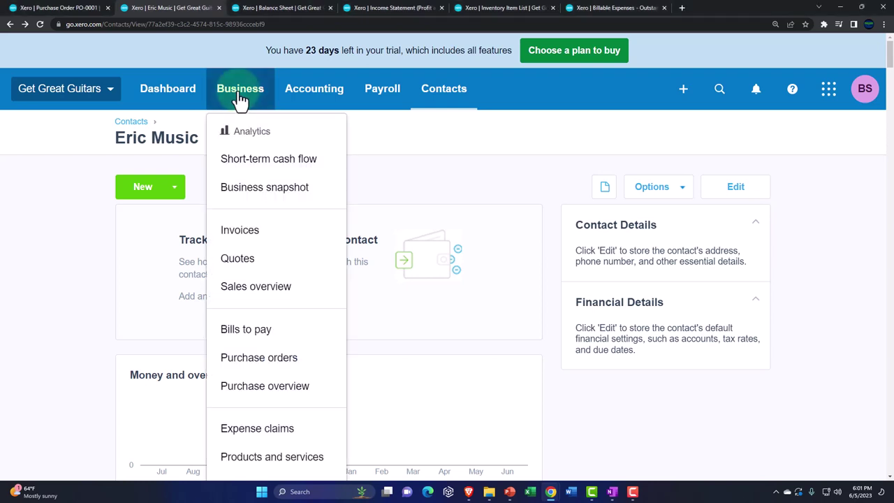
left_click(272, 361)
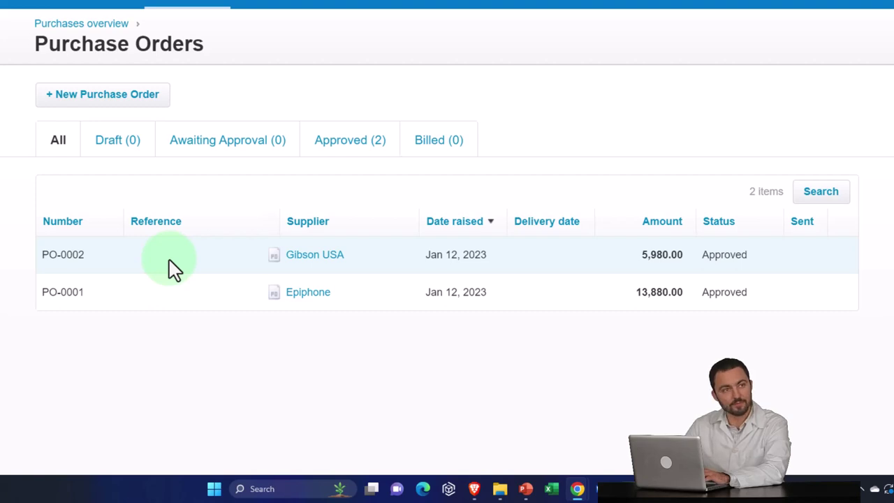
left_click(344, 143)
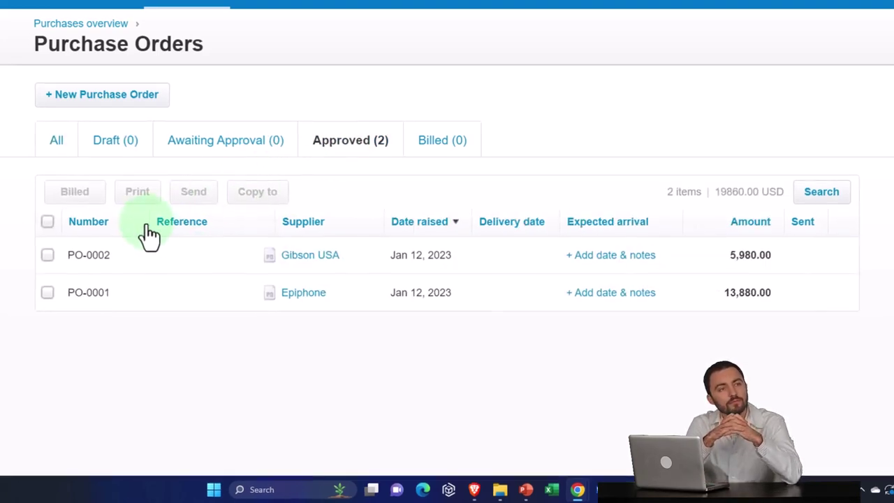
left_click(47, 292)
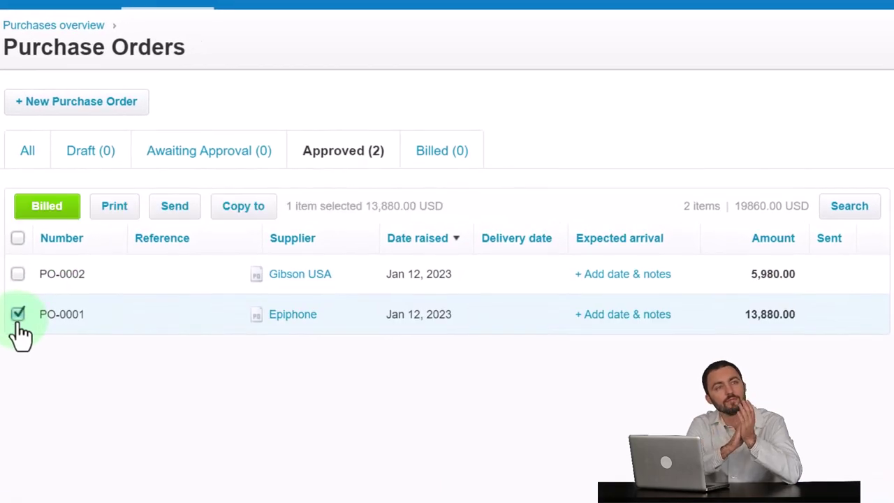
left_click(65, 217)
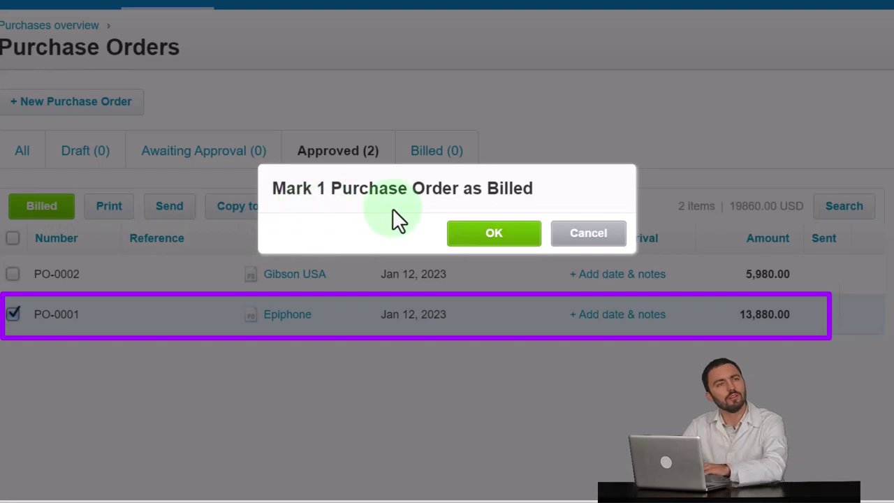
left_click(505, 243)
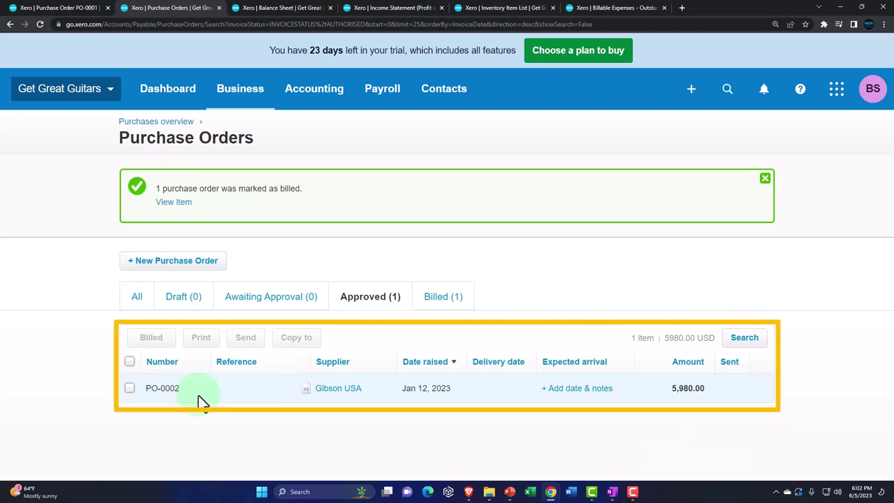
left_click(129, 388)
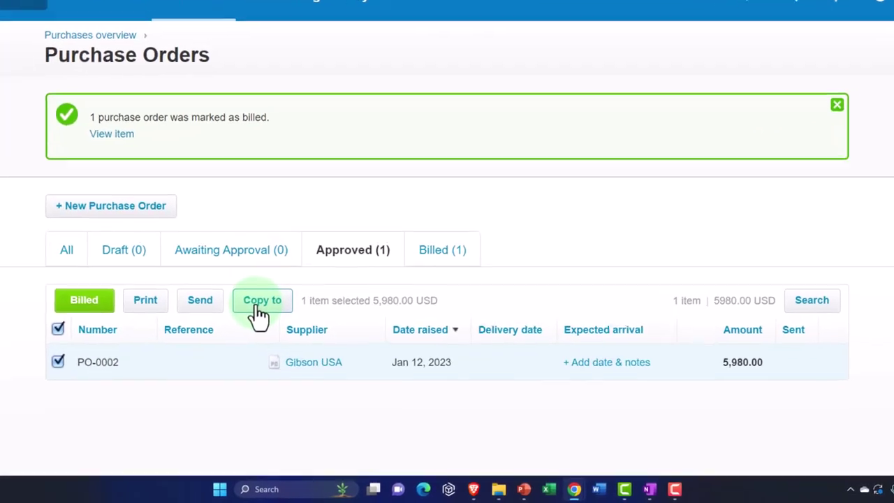
left_click(258, 307)
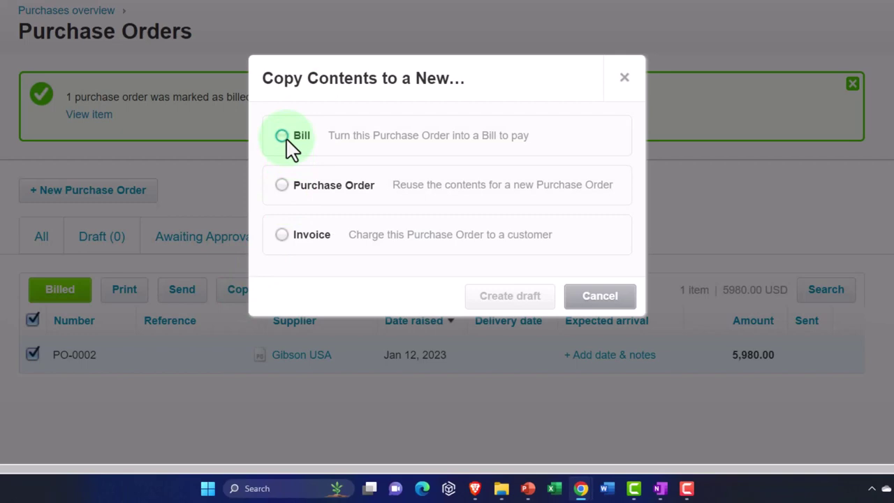
left_click(625, 78)
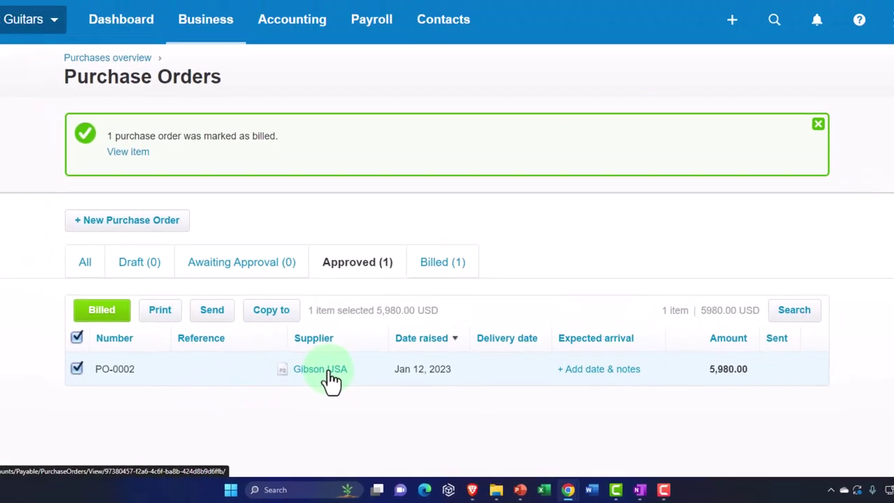
Step: Open the Gibson USA purchase order PO-0002 and move its browser tab ahead of the PO-0001 tab
left_click(327, 370)
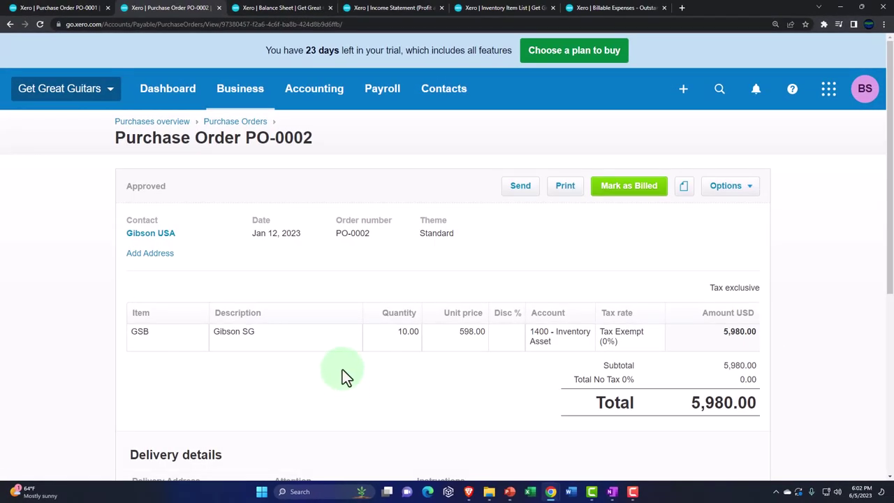
left_click_drag(179, 9, 60, 12)
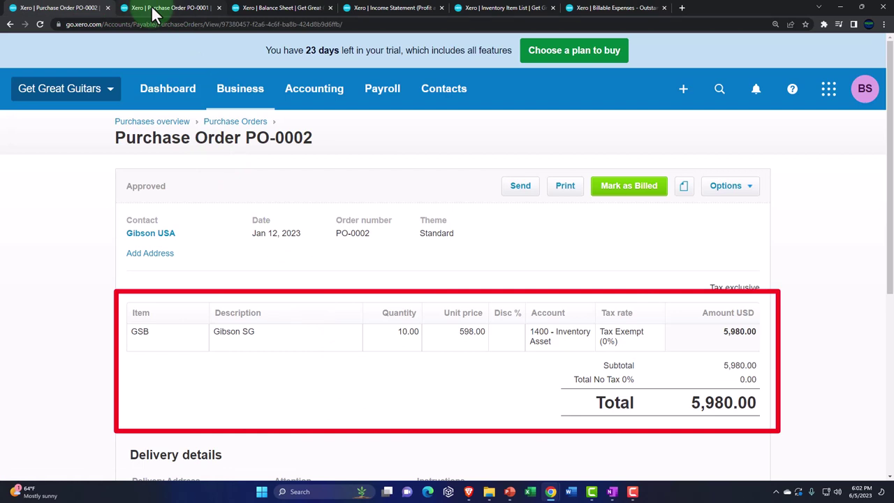
left_click(156, 8)
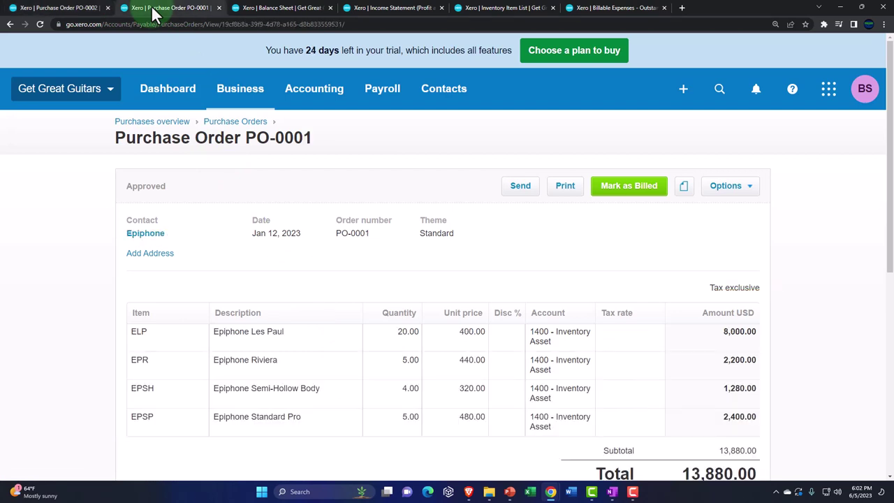
Step: Start a new spend money transaction from Checking 0415 to Gibson USA dated 01/15/23
left_click(683, 89)
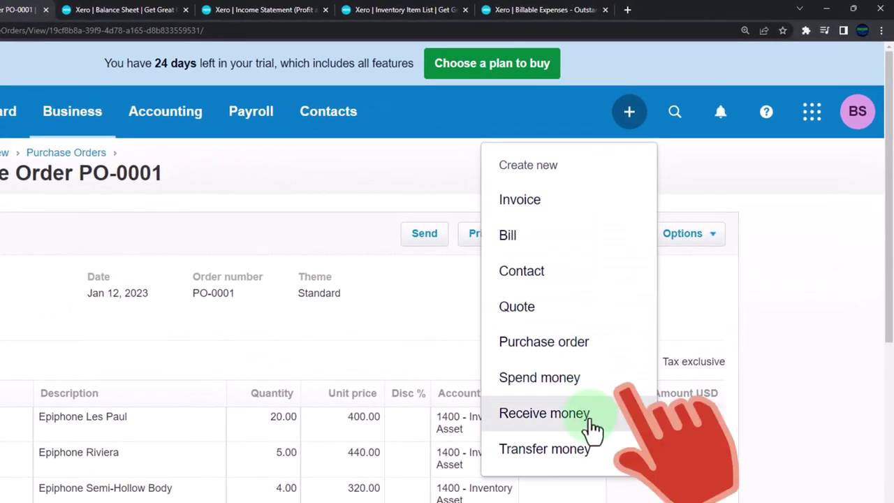
left_click(579, 380)
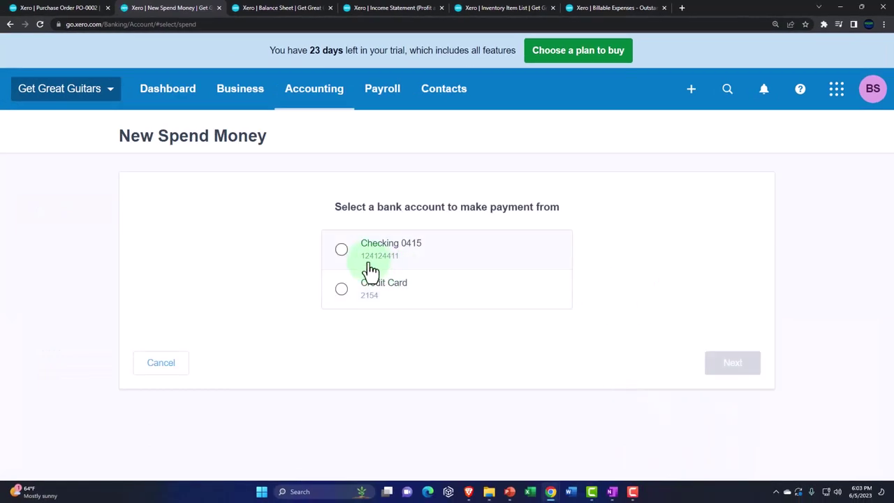
left_click(342, 250)
left_click(728, 365)
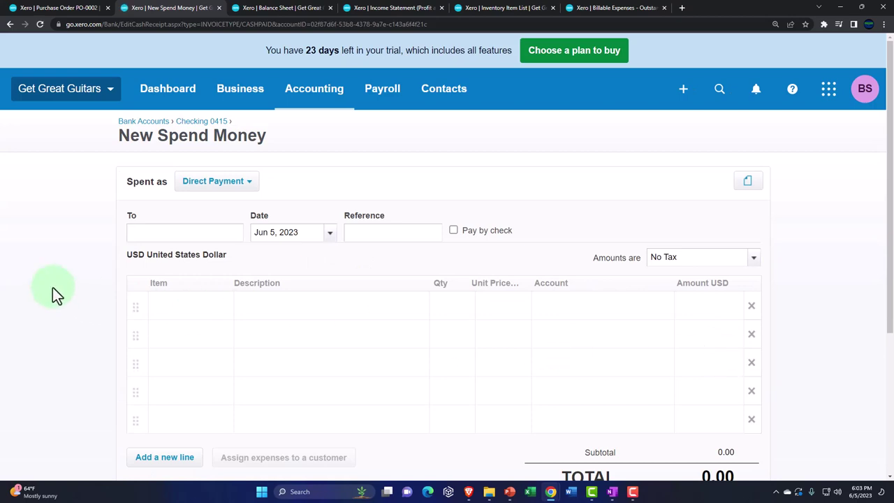
type("Gi")
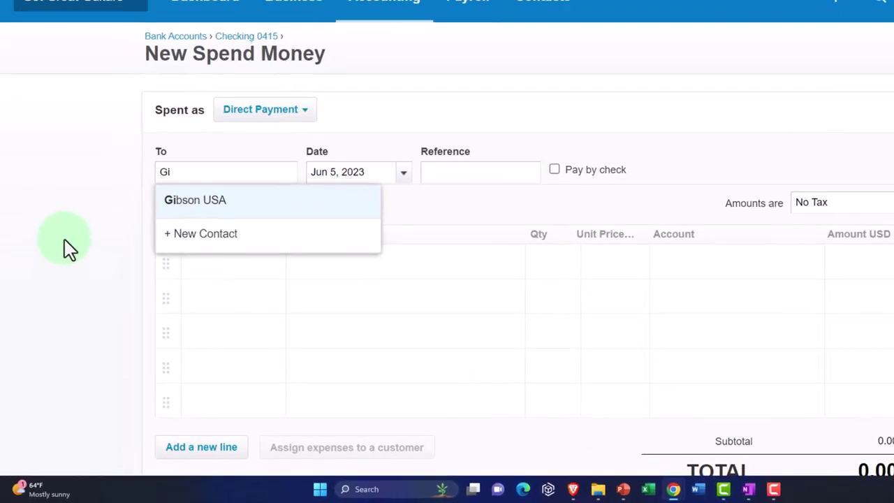
left_click(223, 208)
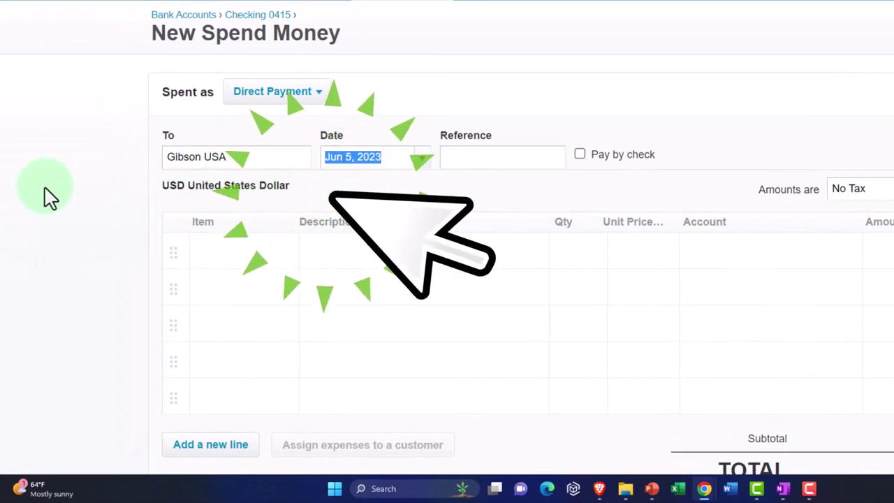
type("01/15/")
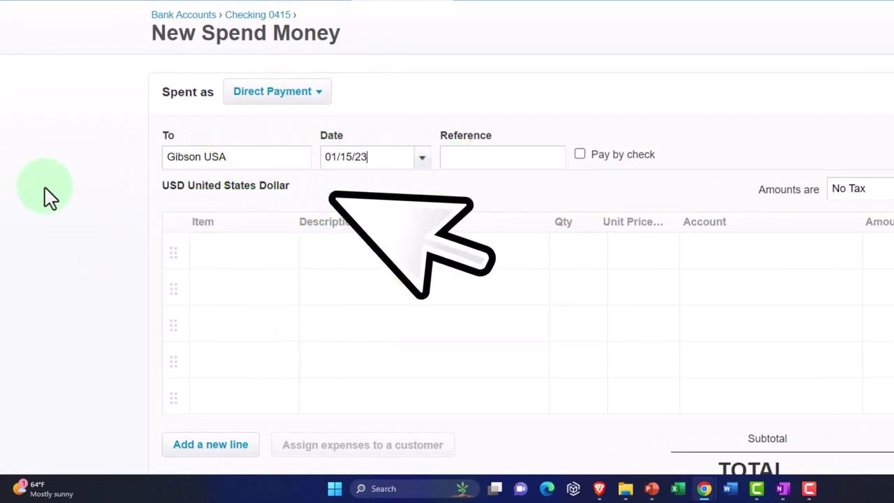
Step: Consult purchase order PO-0002 and add the GSB: Gibson SG item to the first line of the Gibson USA spend money transaction
key("Tab")
key("Tab")
key("Tab")
key("Tab")
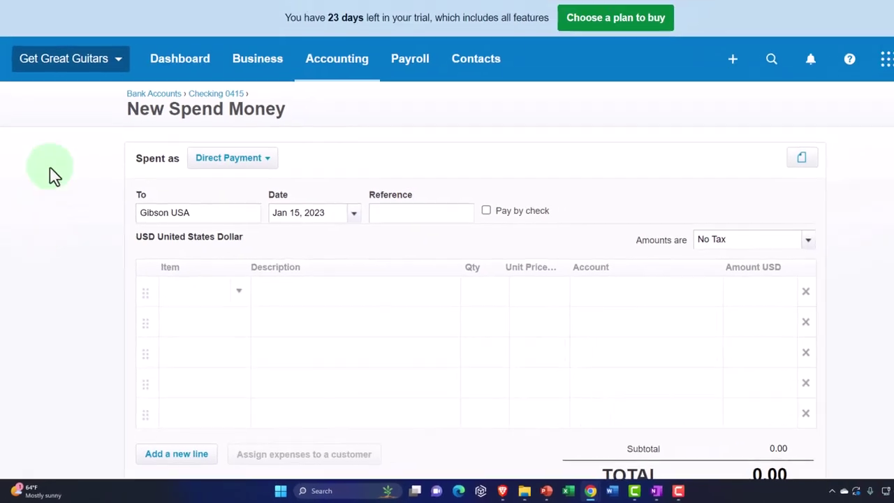
left_click(57, 8)
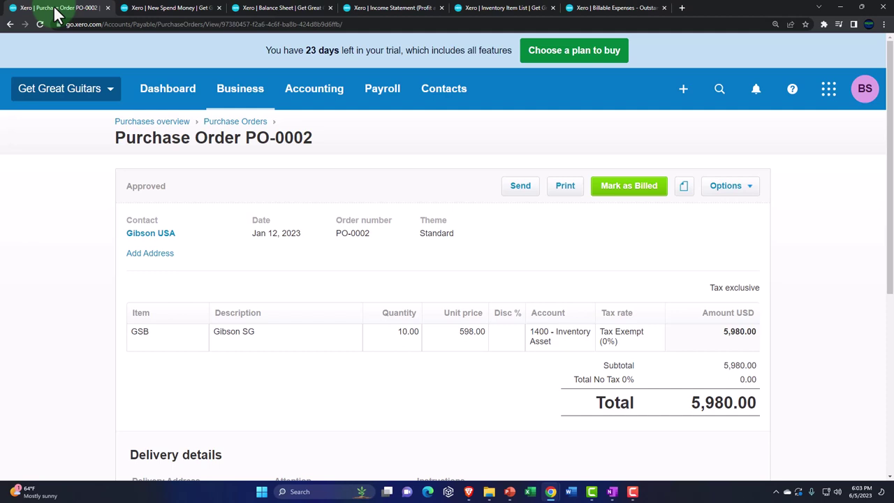
left_click(156, 7)
left_click(253, 226)
type("gsb")
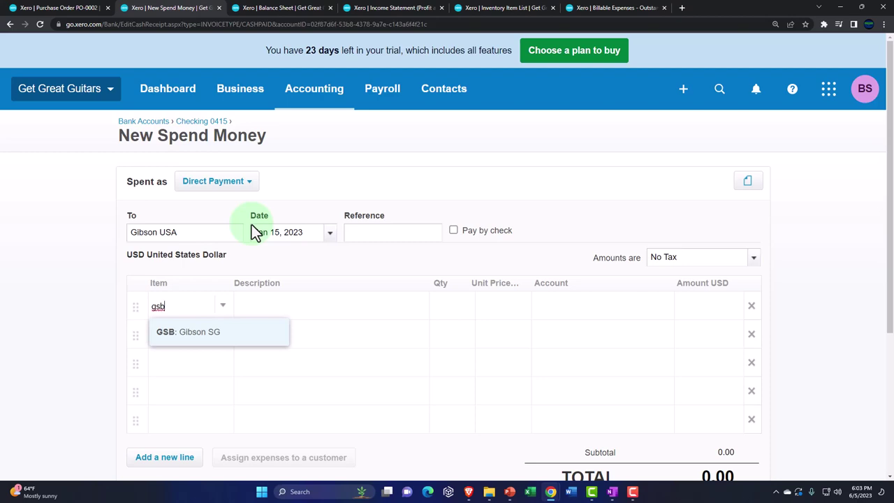
key("Return")
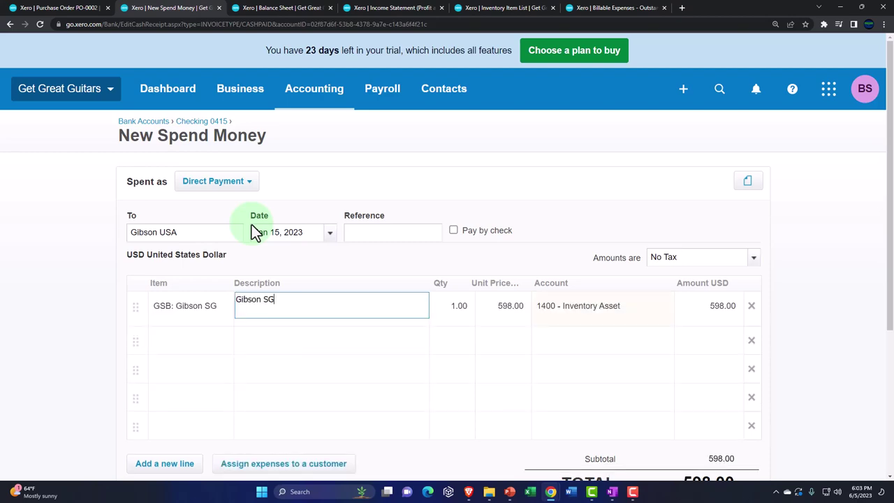
Step: Set the Gibson SG line's quantity to 10 and compare the transaction with purchase order PO-0002
key("Tab")
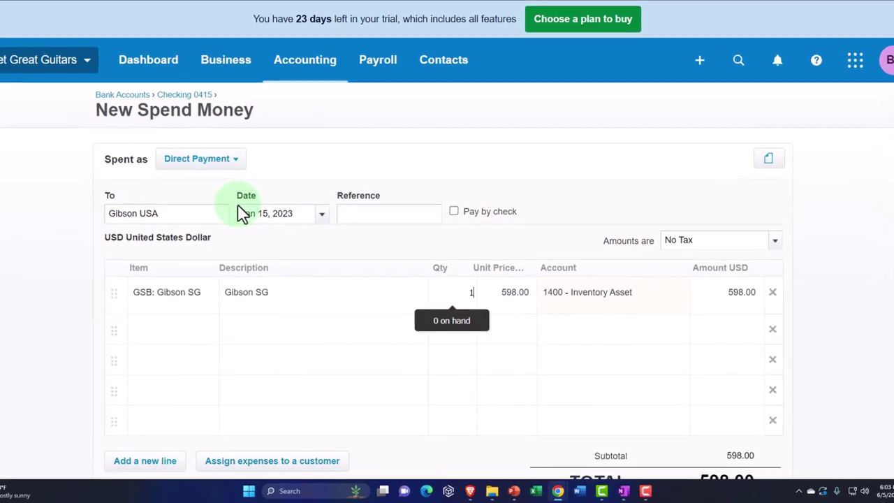
type("0")
key("Tab")
key("Tab")
key("Tab")
key("Tab")
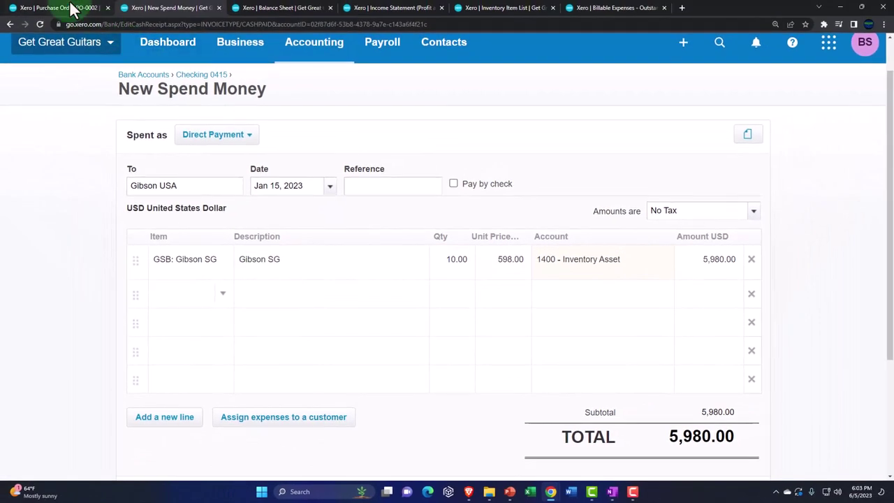
left_click(73, 10)
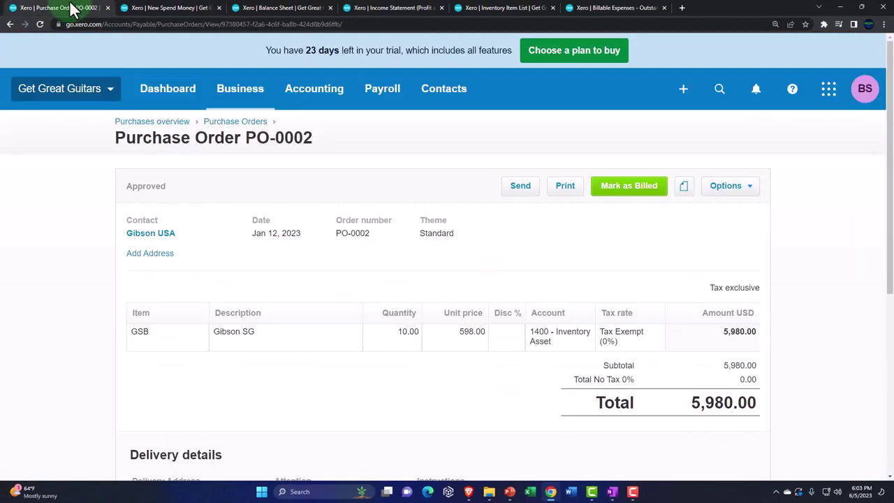
left_click(178, 10)
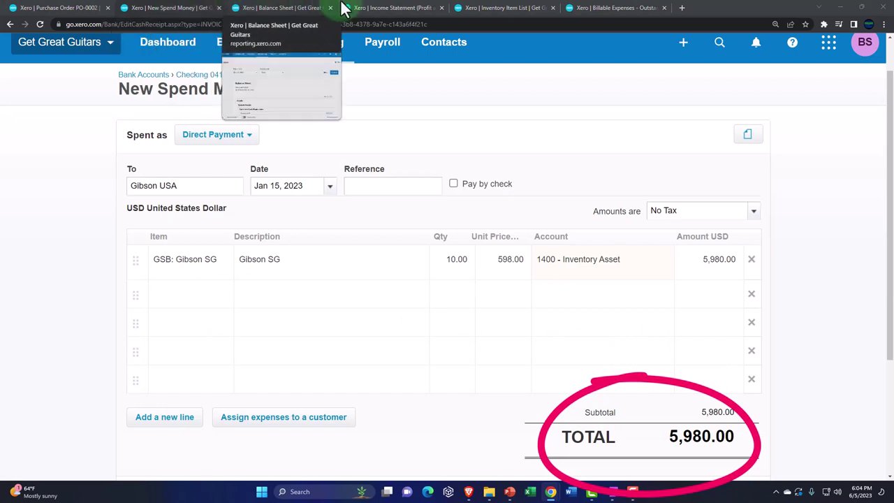
Step: Add a second line for the item GIUSA: Gibson USA with a quantity of 3
left_click(180, 294)
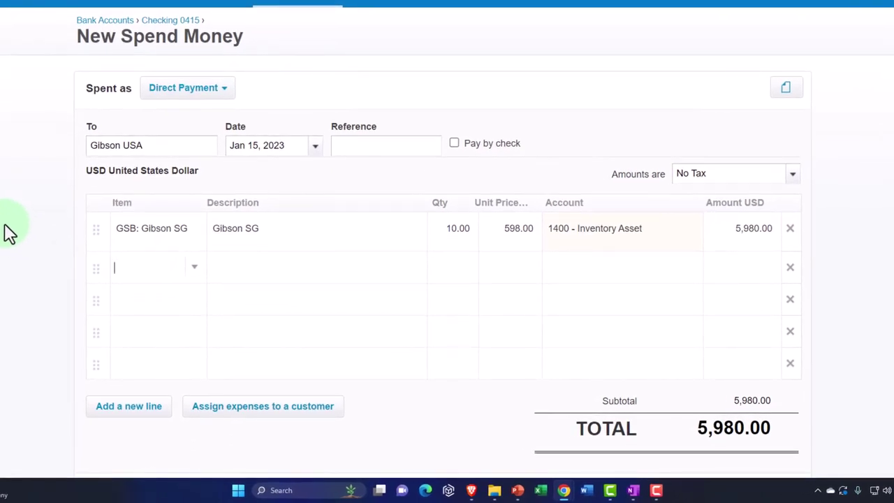
type("GI")
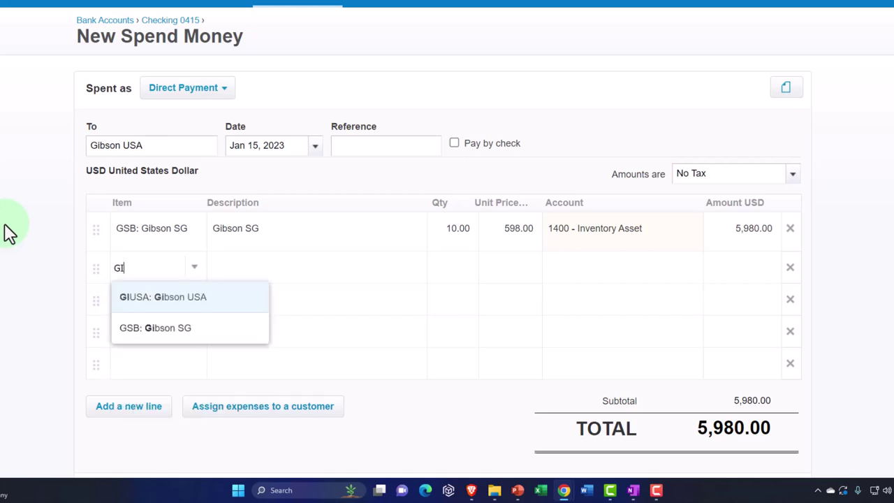
key("Tab")
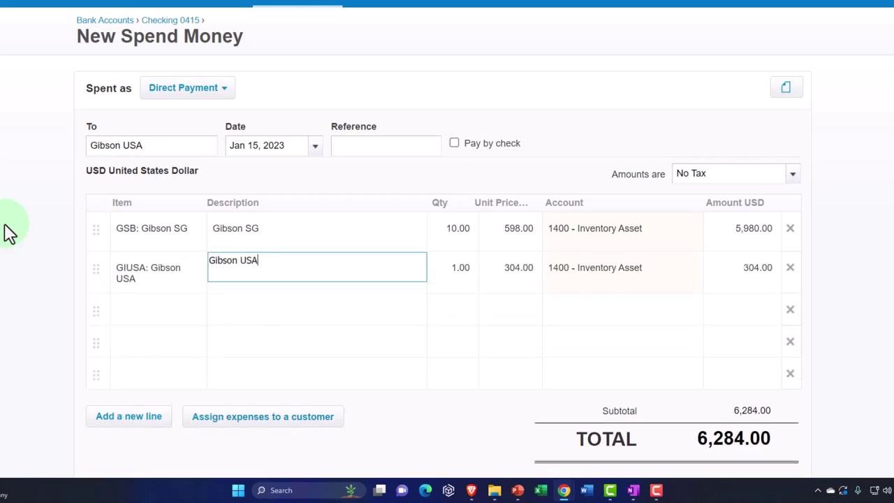
key("Tab")
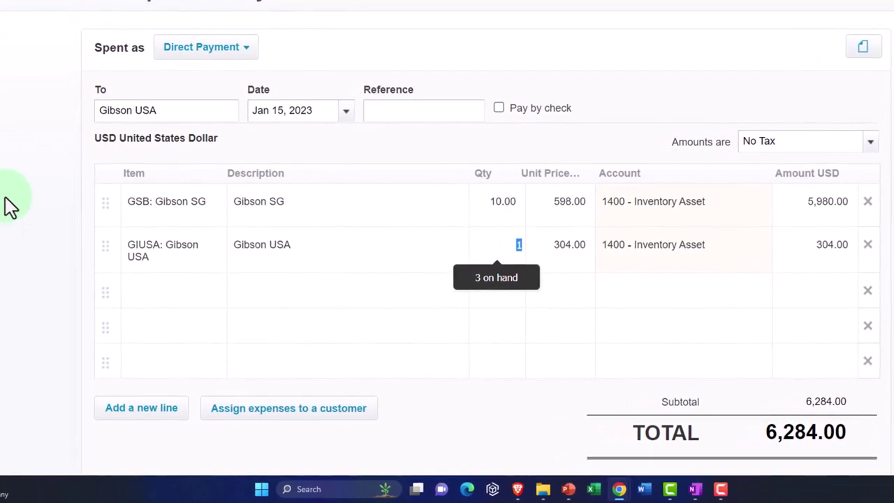
type("3")
key("Tab")
left_click(136, 285)
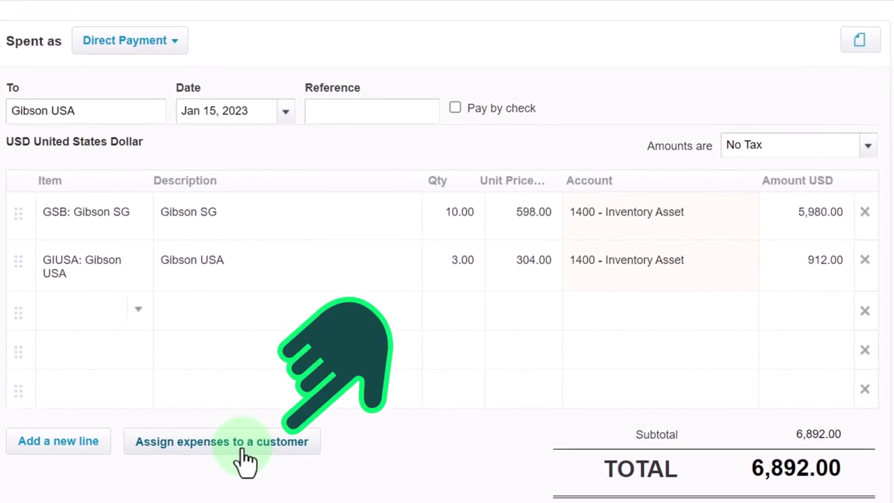
Step: Try to assign the Gibson SG line as a billable expense to the customer Music Stuff Store
left_click(245, 457)
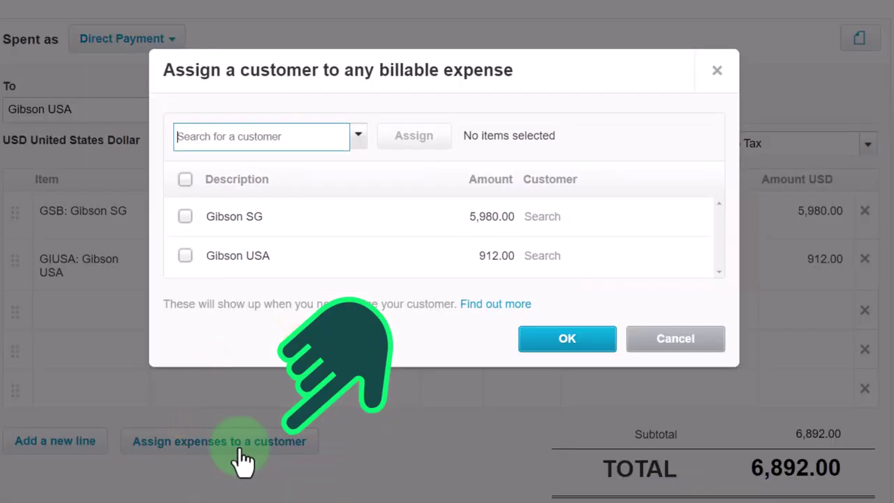
left_click(186, 216)
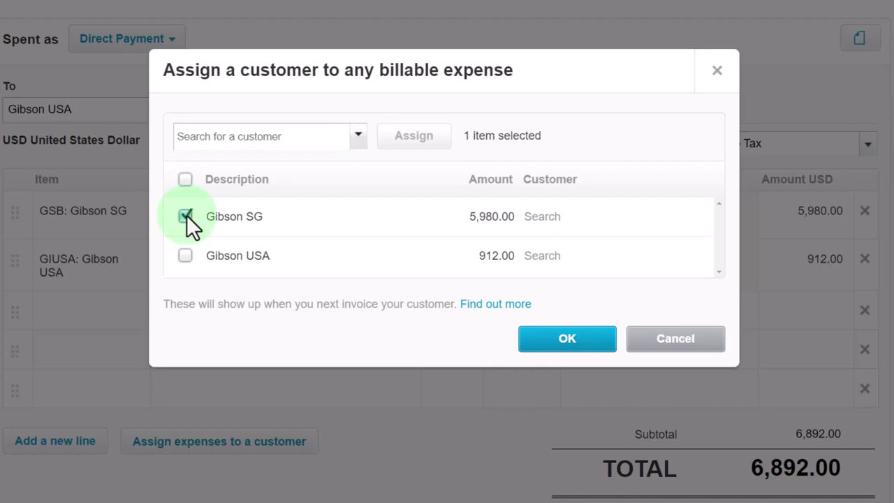
left_click(215, 145)
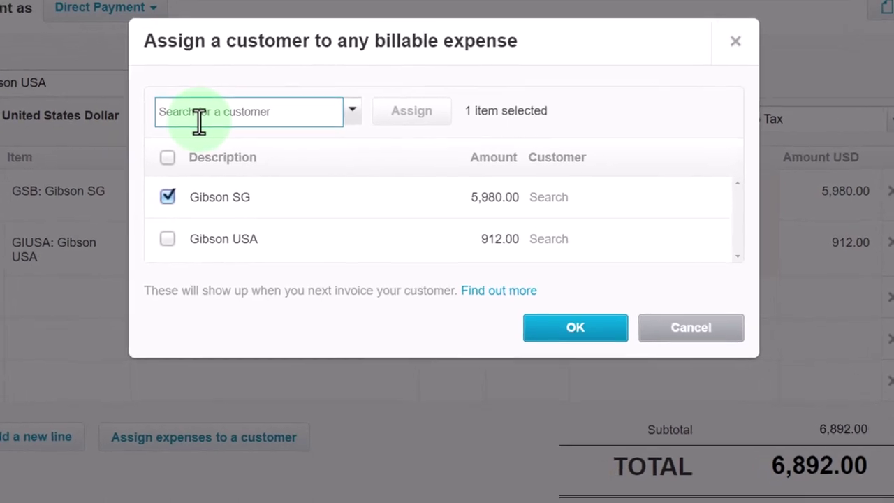
type("Music Staff")
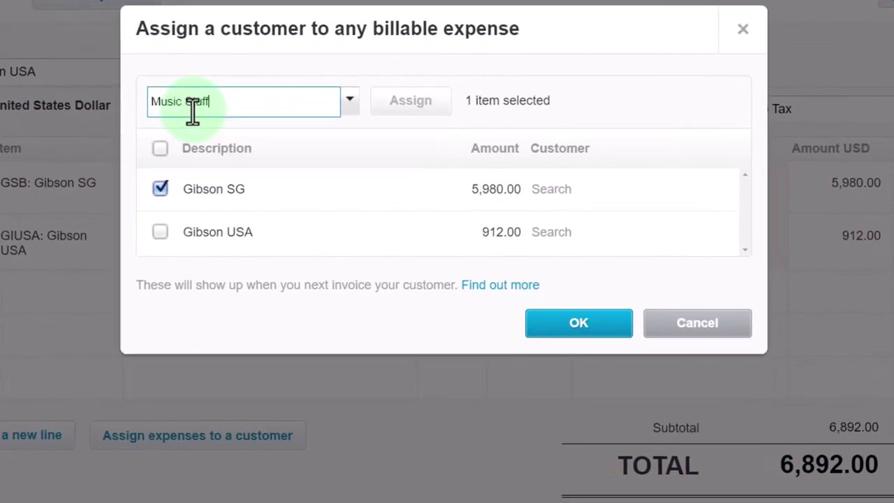
type(" Store")
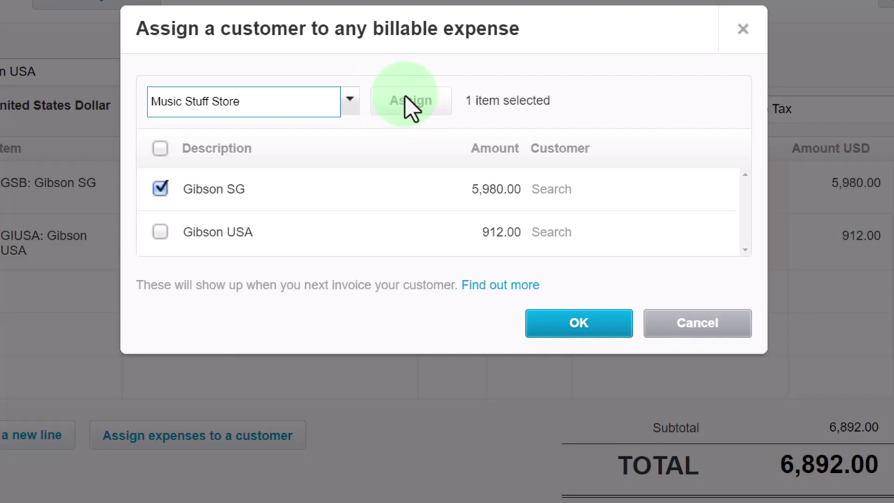
key("BackSpace")
key("BackSpace")
key("BackSpace")
key("BackSpace")
key("BackSpace")
key("BackSpace")
key("BackSpace")
key("BackSpace")
key("BackSpace")
key("BackSpace")
key("BackSpace")
key("BackSpace")
key("BackSpace")
key("BackSpace")
key("BackSpace")
key("BackSpace")
key("BackSpace")
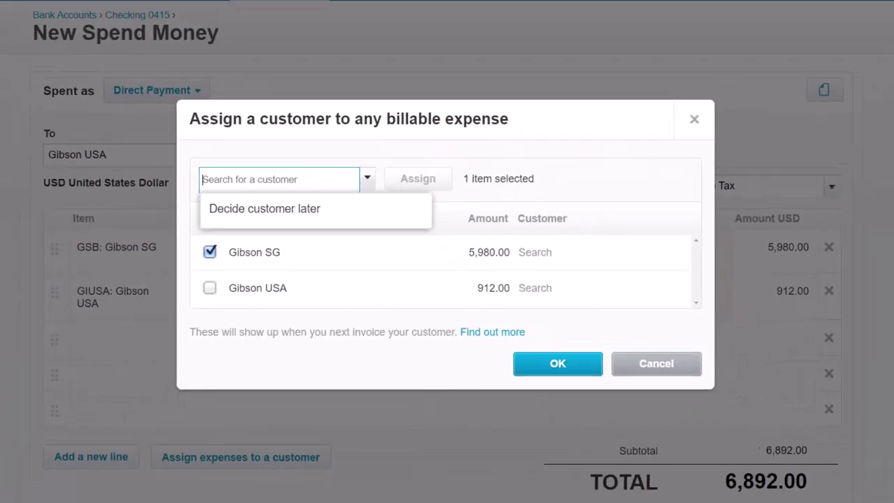
Step: Create and save a new contact named Music Stuff Store
left_click(70, 13)
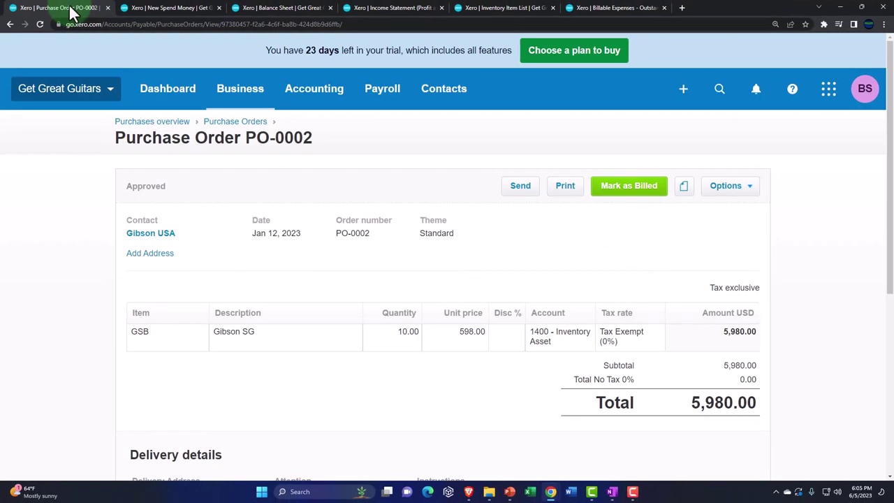
left_click(457, 95)
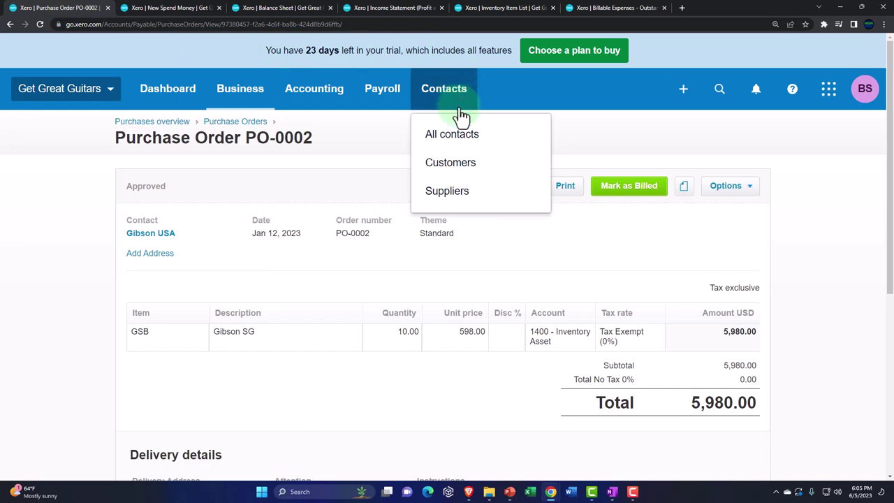
left_click(459, 137)
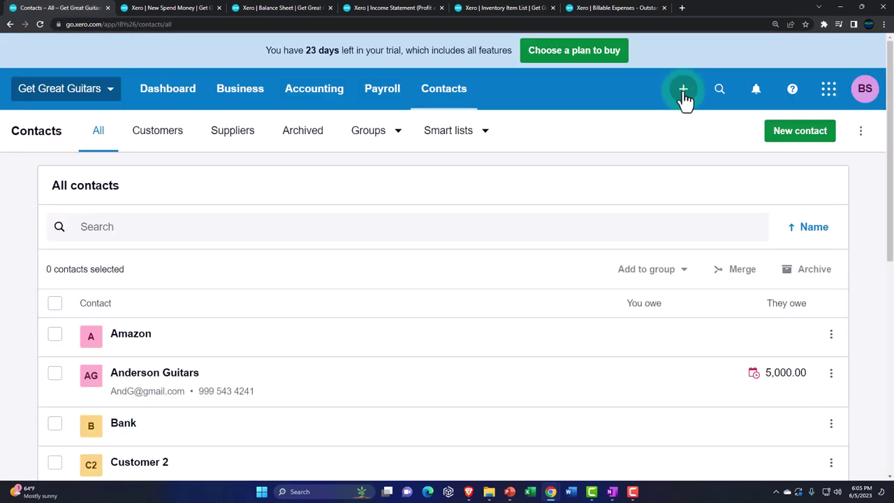
left_click(786, 133)
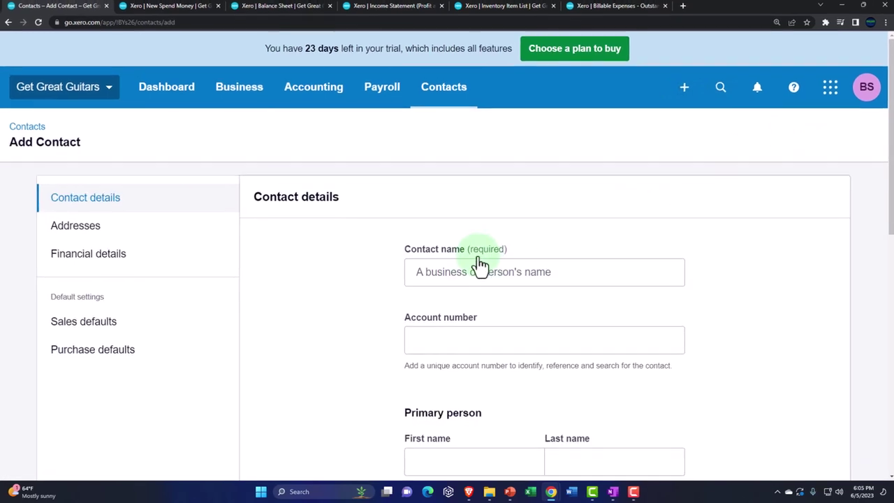
left_click(468, 272)
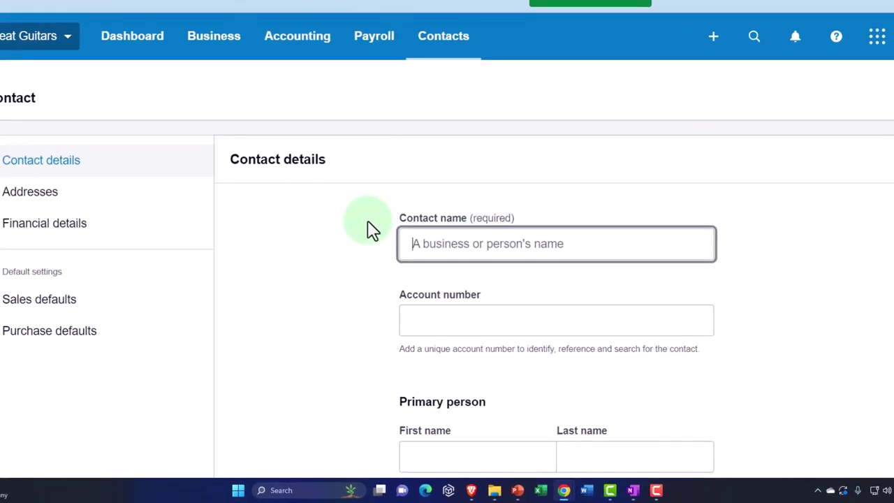
type("Music ")
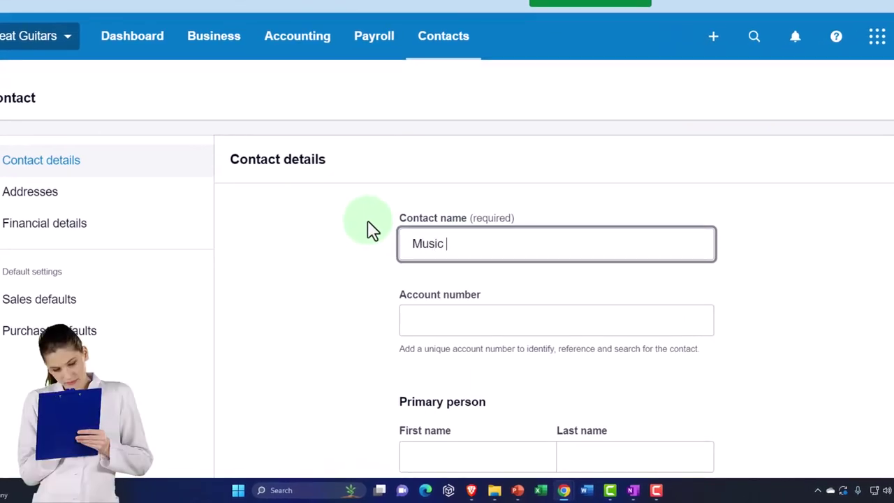
type("Stuff Store")
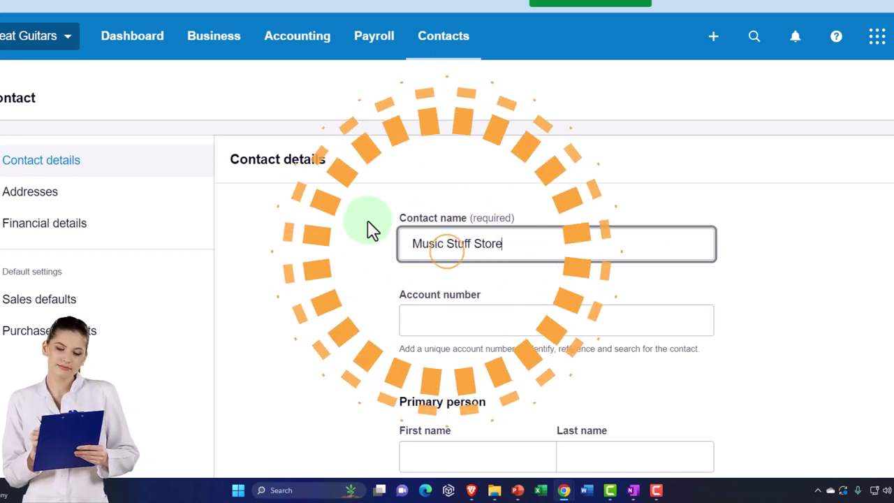
scroll(375, 238, "down", 1)
scroll(375, 238, "down", 10)
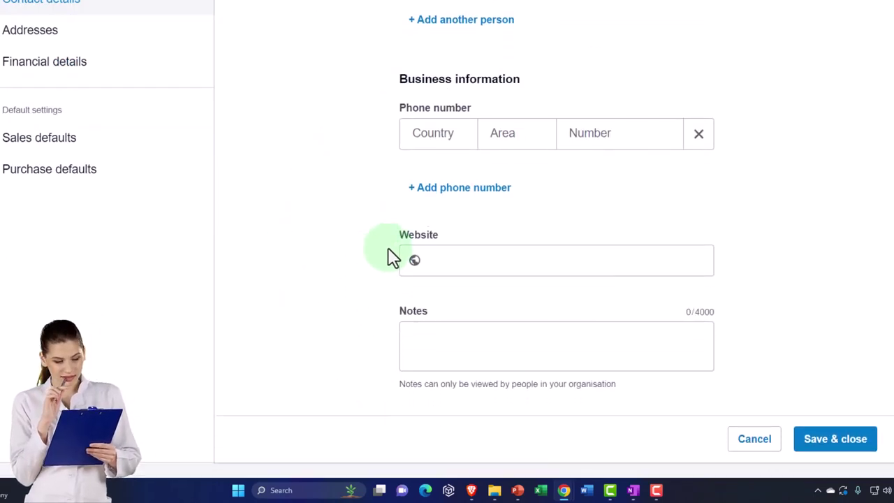
left_click(806, 450)
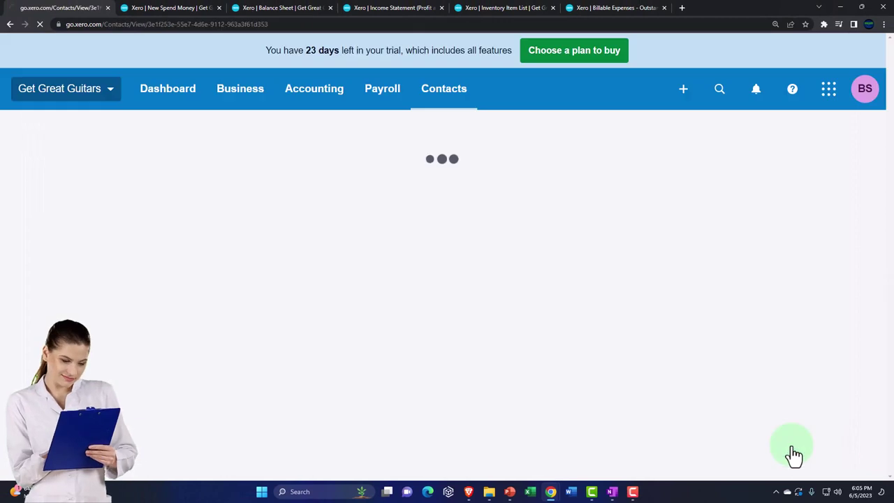
Step: Reopen the billable expense assignment in the spend money transaction, choose Music Stuff Store with the Gibson SG line selected, and accept the dialog
left_click(187, 10)
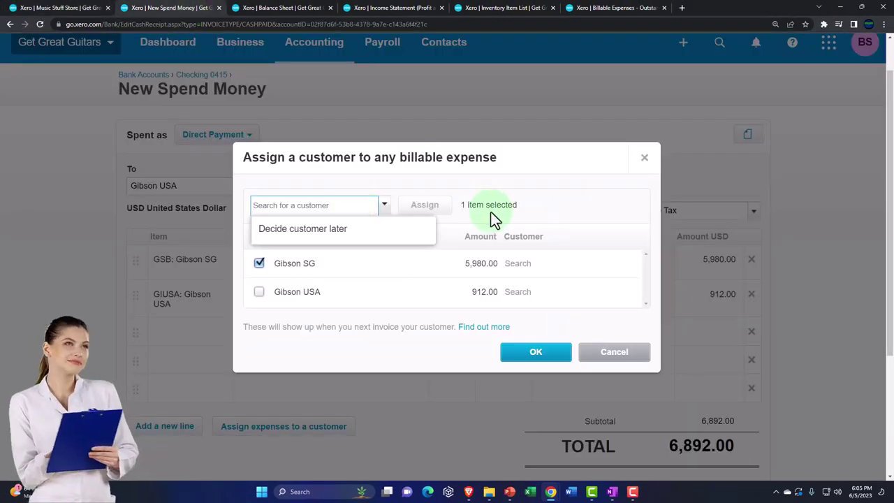
left_click(647, 162)
left_click(645, 159)
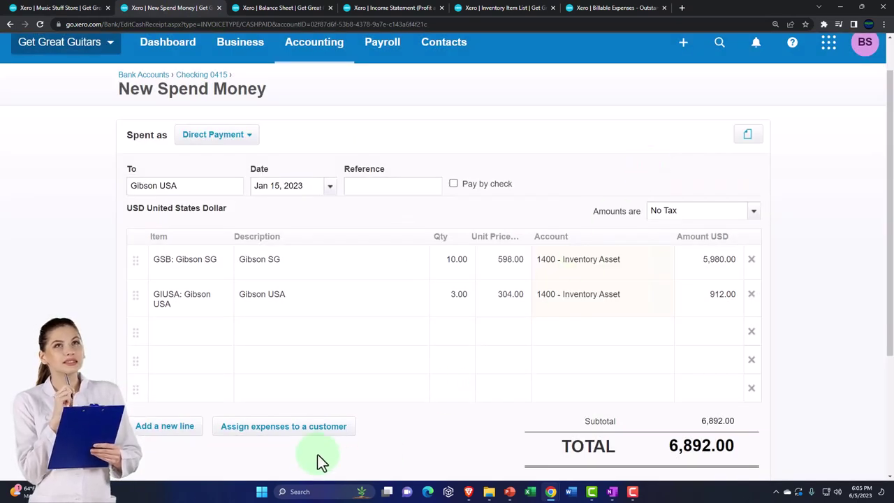
left_click(283, 429)
left_click(314, 210)
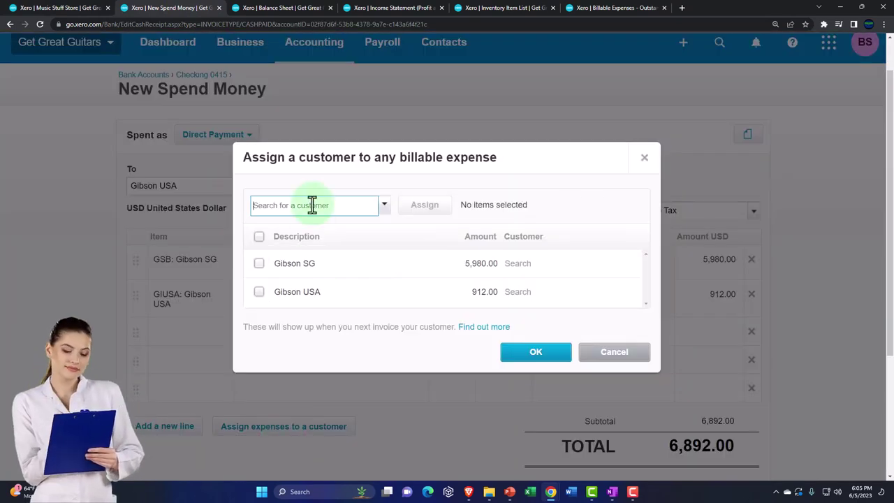
type("mu")
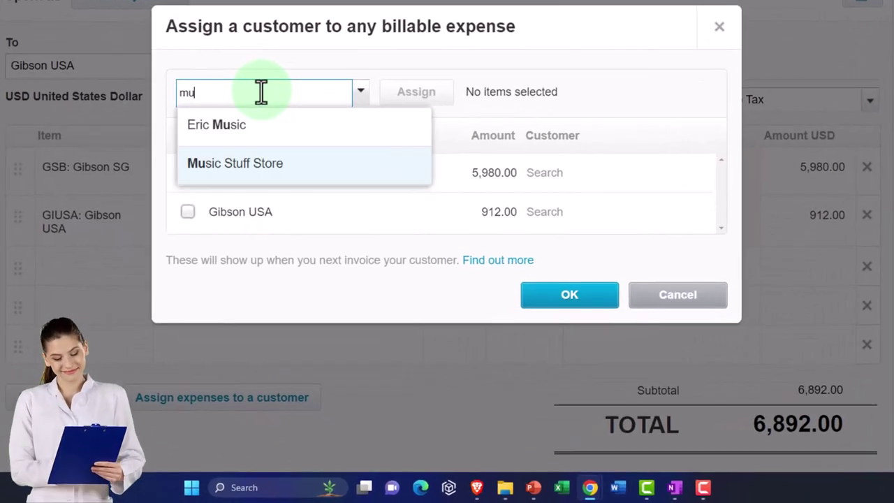
left_click(253, 171)
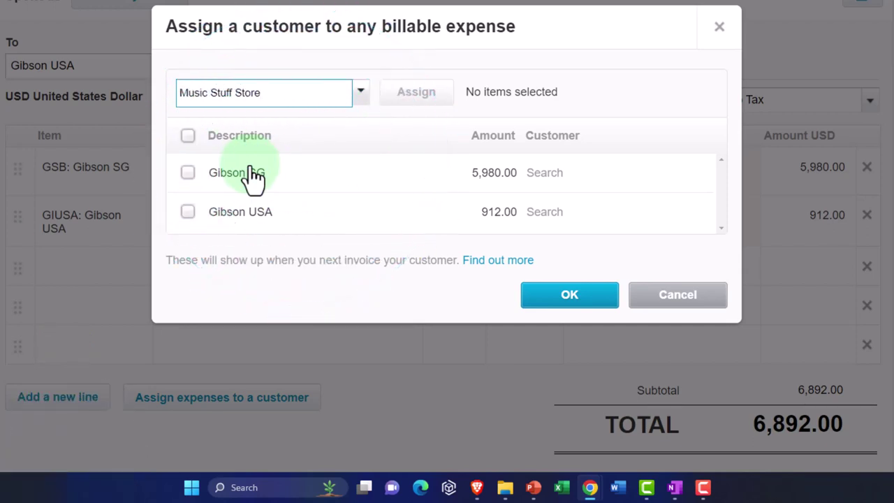
left_click(189, 174)
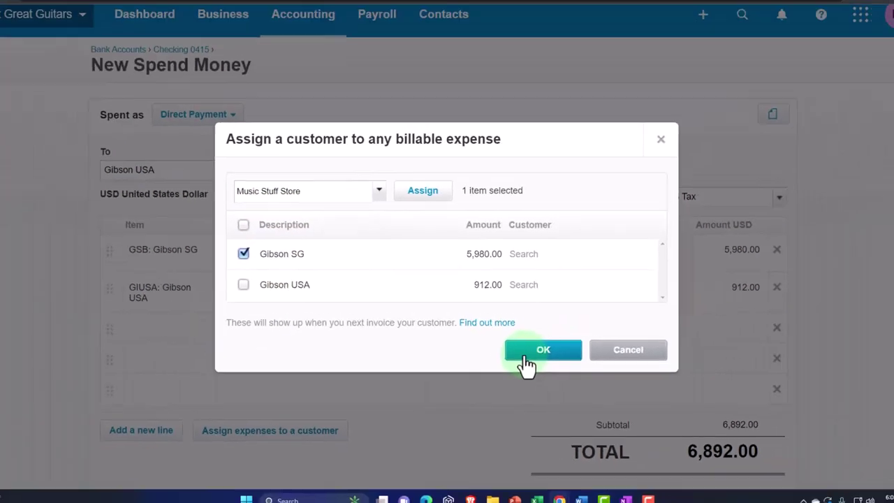
left_click(526, 357)
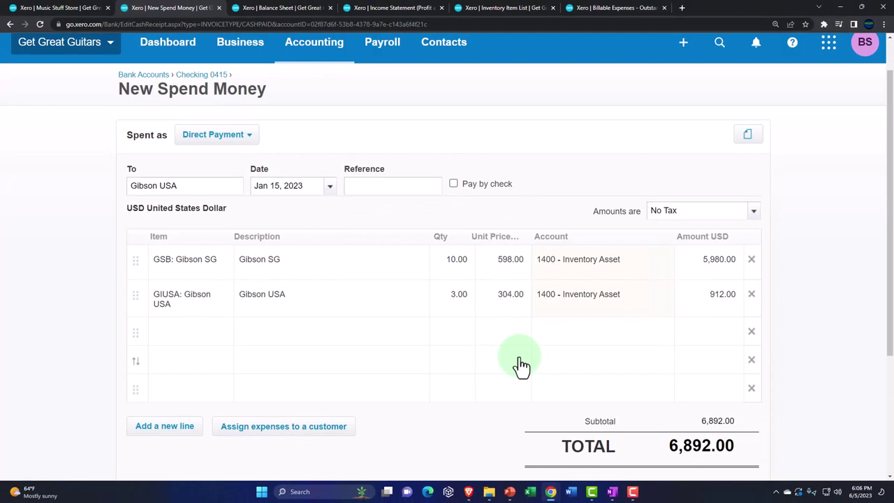
Step: Check the line items of the Gibson USA spend money transaction dated Jan 15, 2023 and save it
scroll(521, 359, "down", 2)
scroll(519, 357, "up", 3)
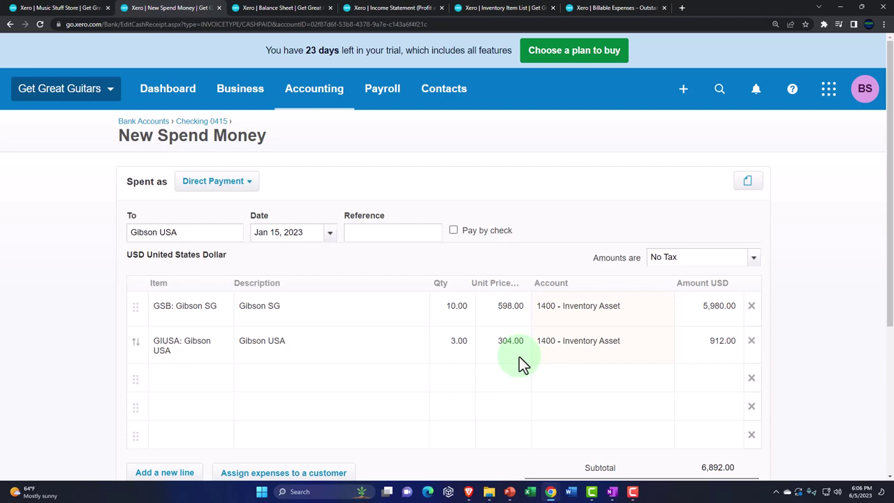
scroll(519, 360, "down", 2)
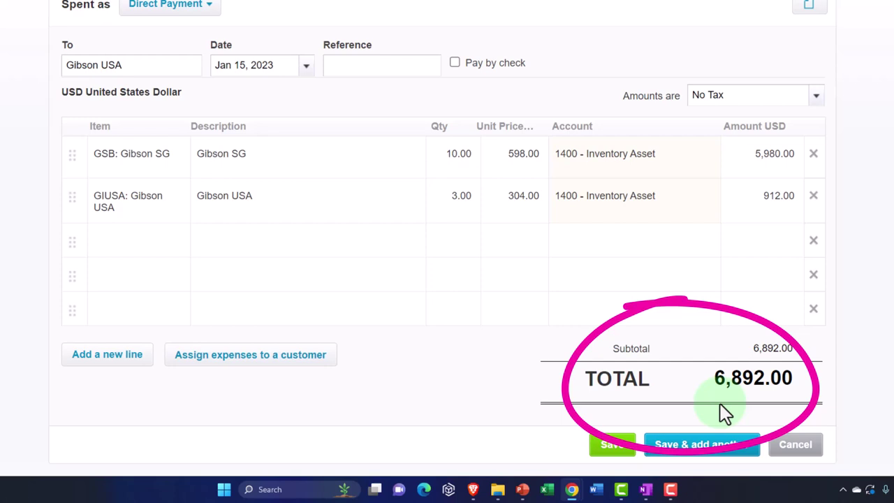
left_click(613, 452)
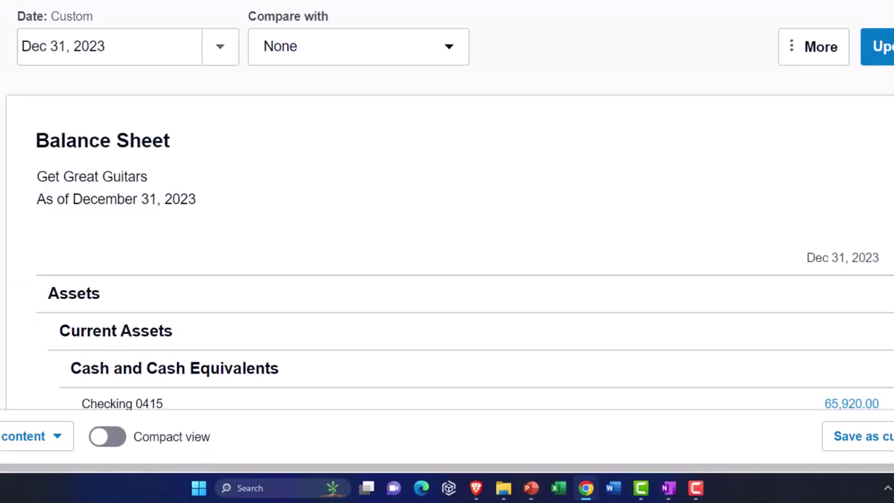
Step: Refresh the Balance Sheet as of Dec 31, 2023 and examine the transactions behind the Checking 0415 balance
left_click(881, 47)
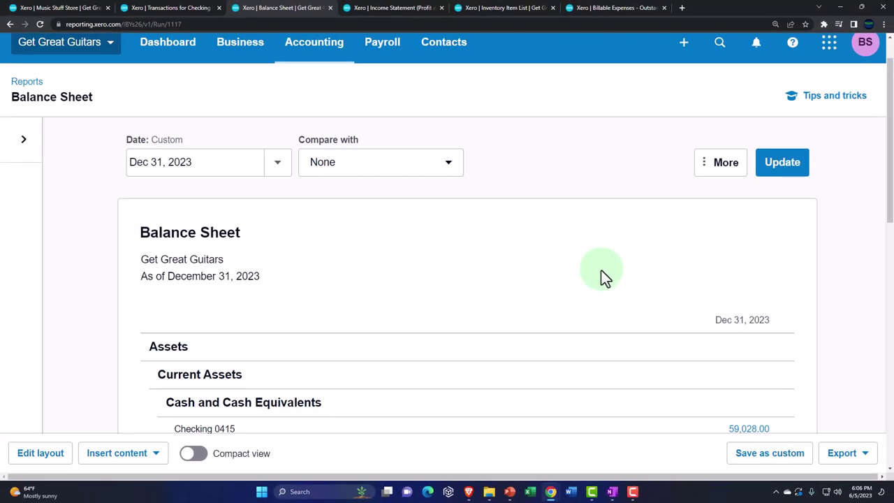
scroll(601, 274, "down", 1)
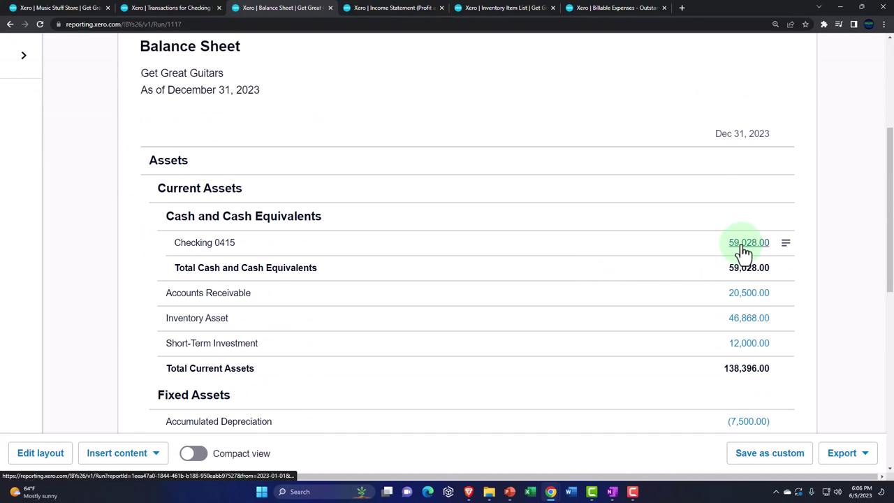
scroll(745, 251, "down", 3)
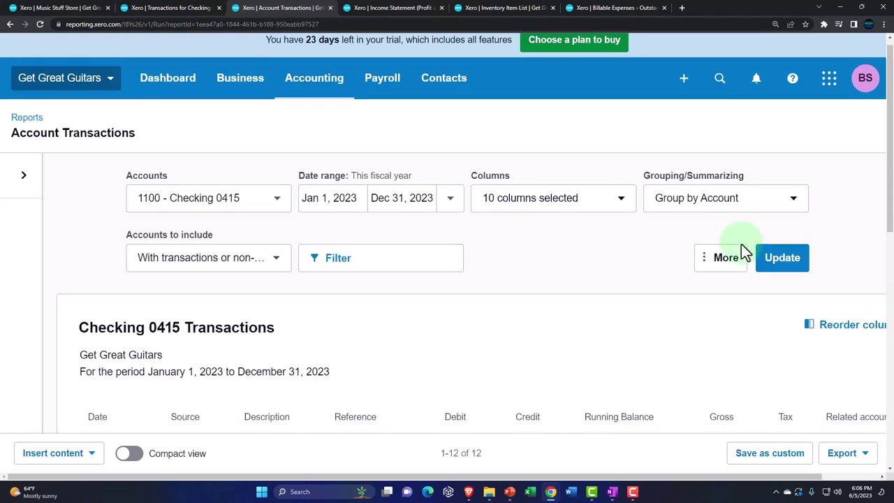
scroll(698, 255, "down", 2)
scroll(685, 260, "down", 1, "ctrl")
scroll(692, 269, "down", 1)
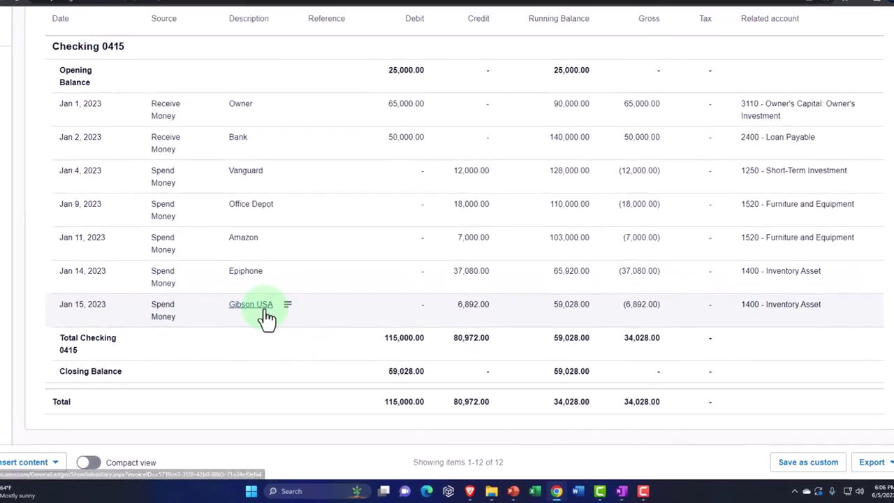
scroll(265, 307, "up", 5)
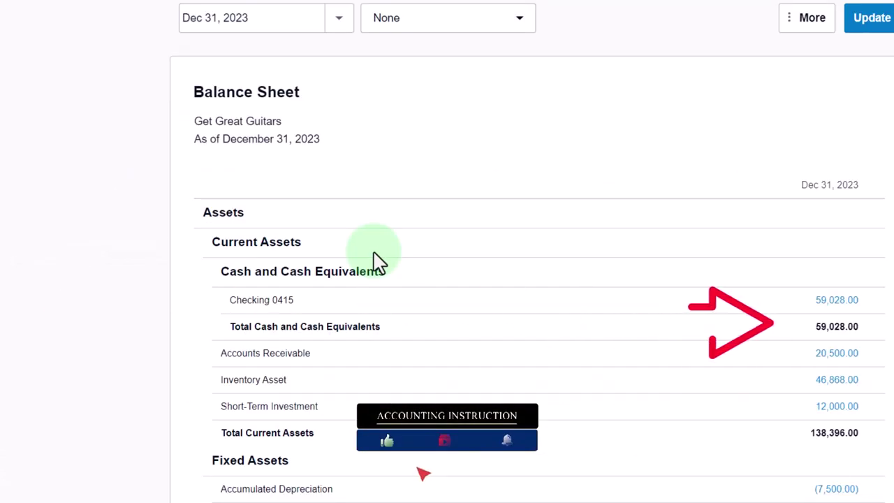
Step: Examine the transactions behind the Inventory Asset balance on the Balance Sheet and return to the report
scroll(381, 363, "down", 1)
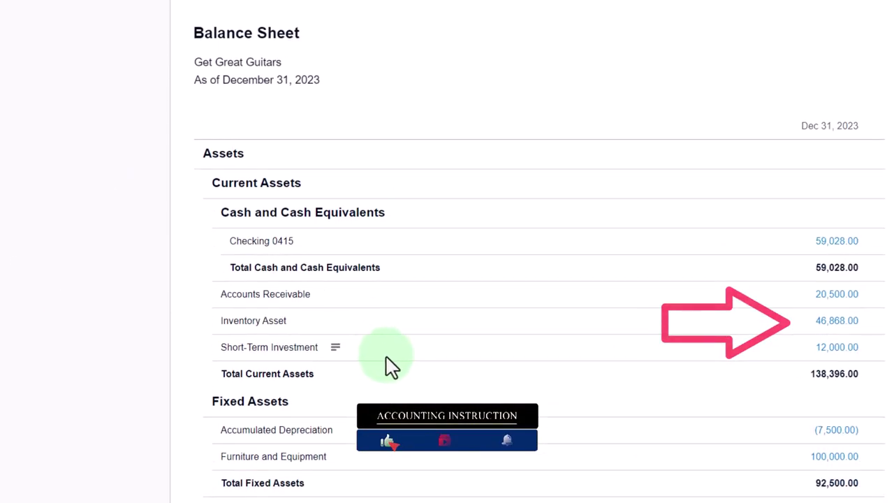
left_click(827, 328)
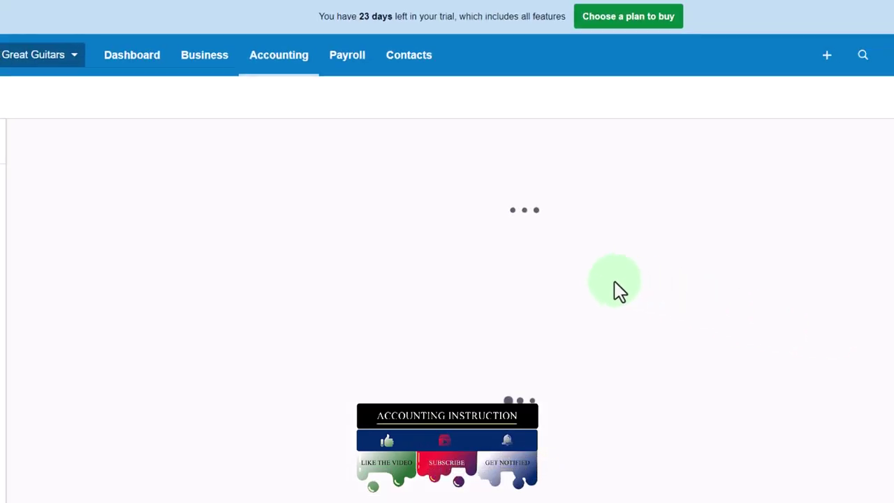
scroll(541, 267, "down", 1)
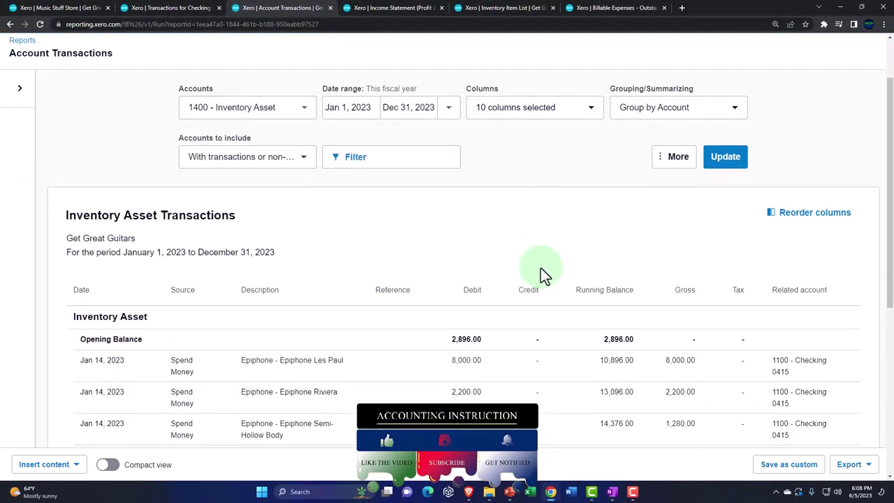
scroll(541, 268, "down", 4)
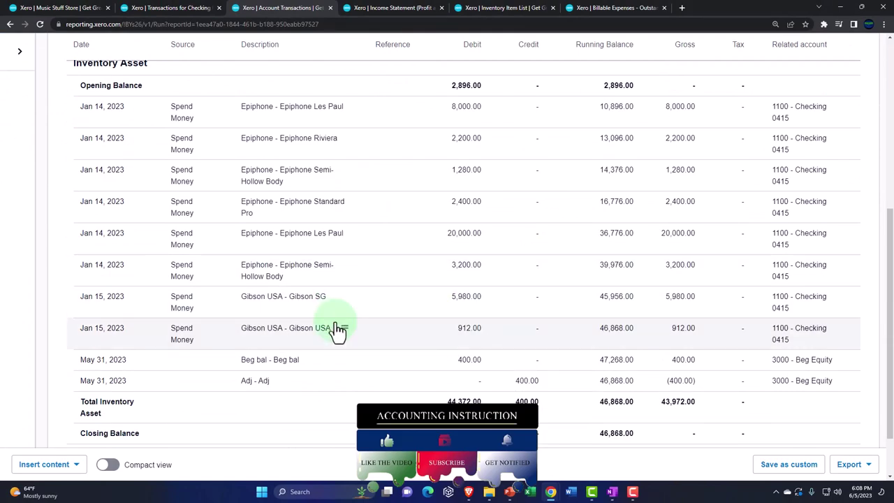
scroll(190, 300, "up", 3)
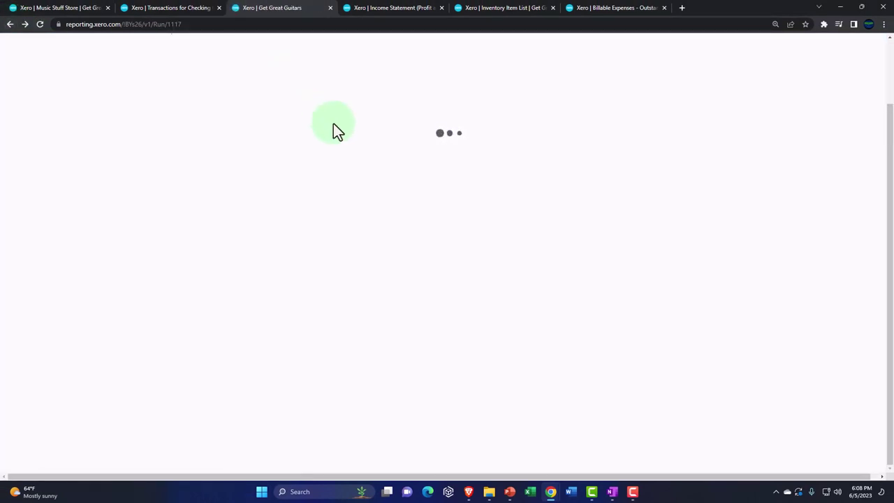
scroll(359, 237, "down", 1)
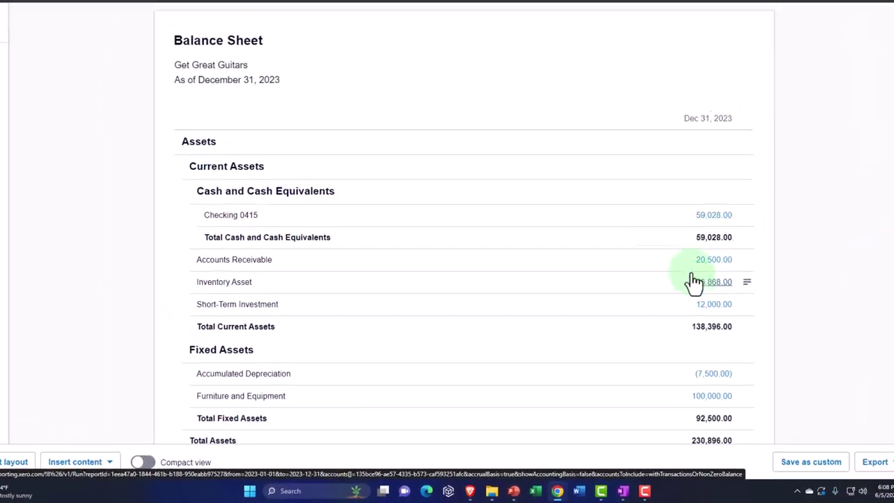
Step: Refresh the Inventory Item List report and compare its total value with the Inventory Asset balance on the Balance Sheet
left_click(399, 14)
left_click(479, 13)
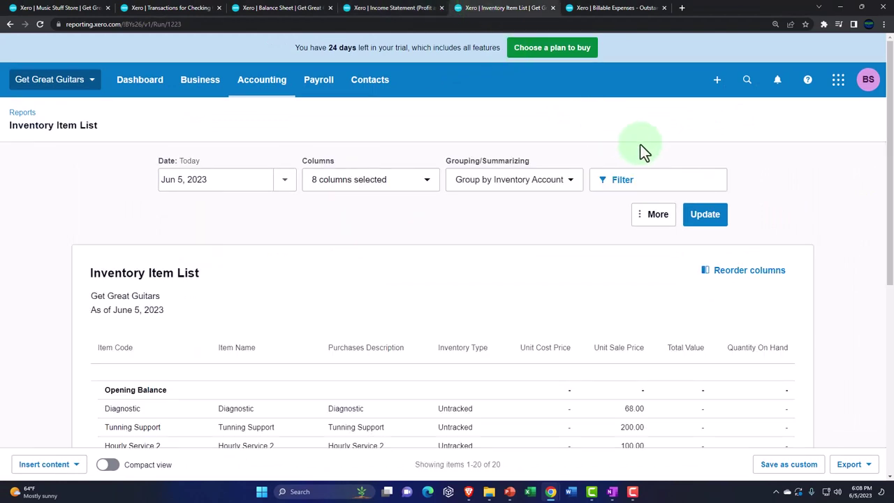
left_click(702, 218)
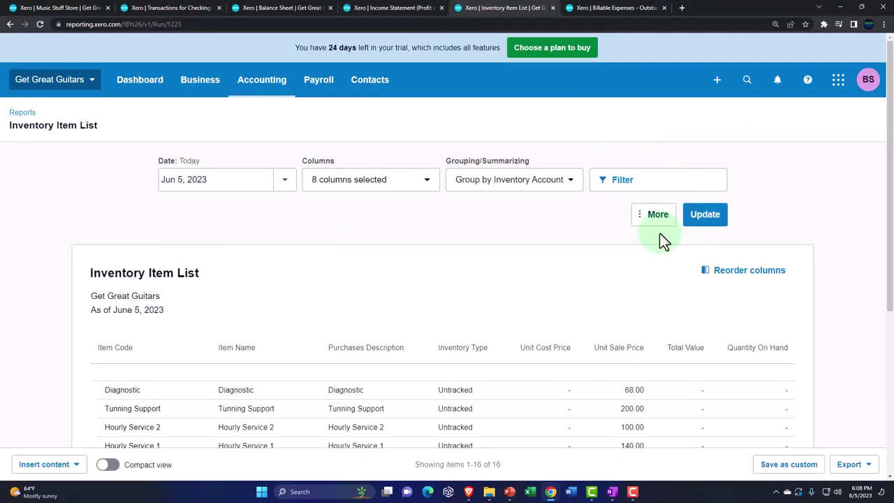
scroll(659, 233, "down", 3)
scroll(659, 232, "down", 1)
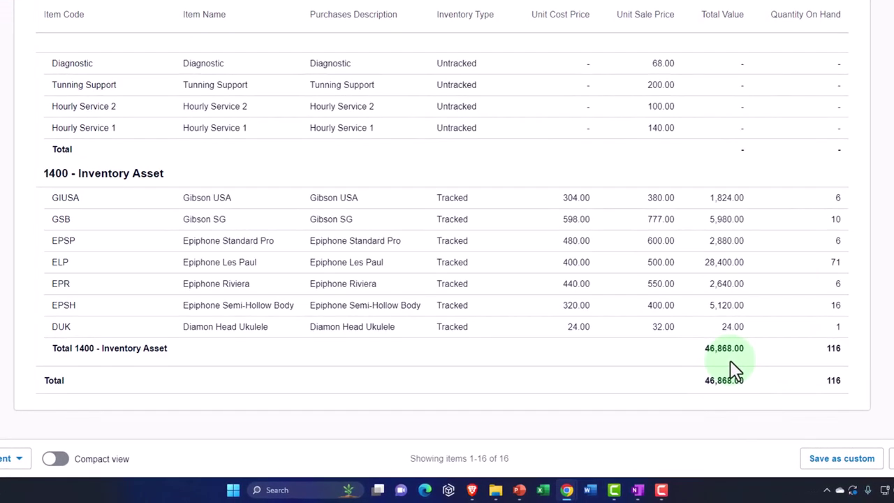
left_click(726, 346)
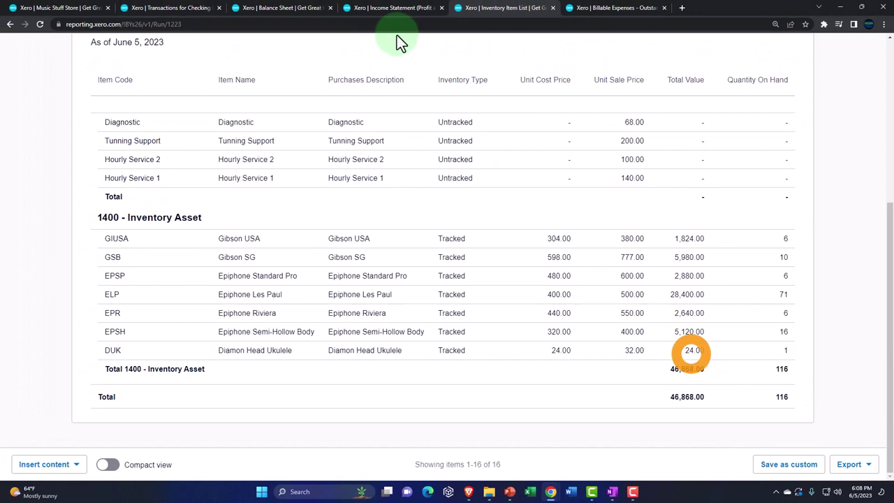
left_click(292, 7)
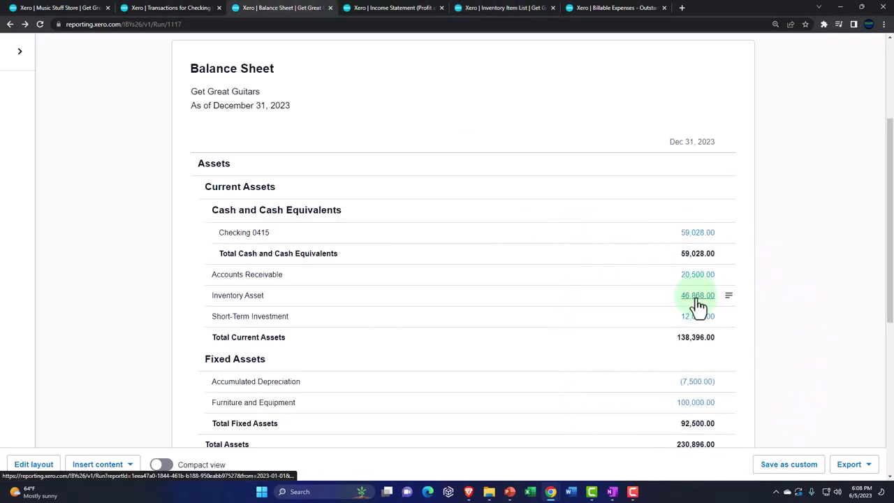
Step: Refresh the Billable Expenses - Outstanding report and review the expenses for Eric Music and Music Stuff Store
left_click(624, 11)
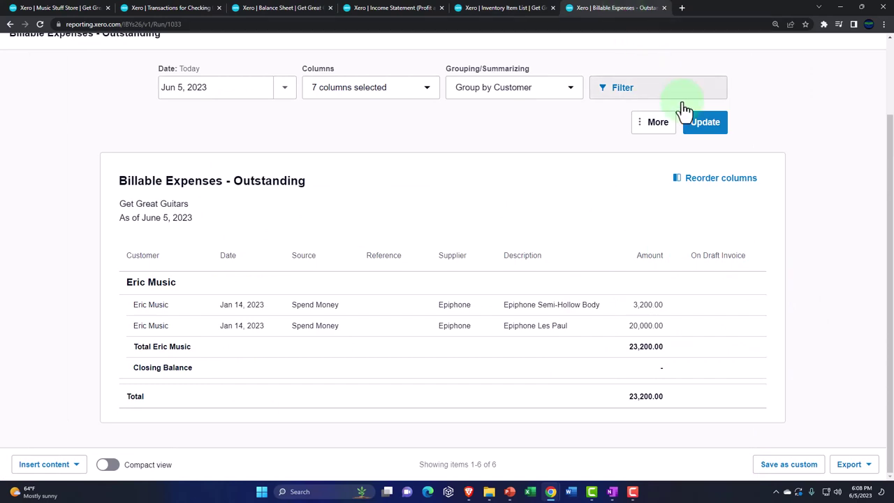
left_click(701, 122)
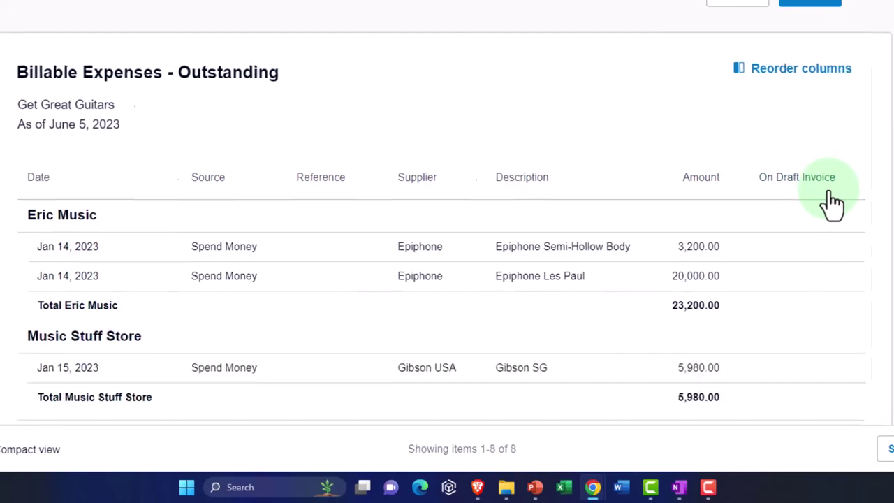
scroll(63, 279, "down", 1)
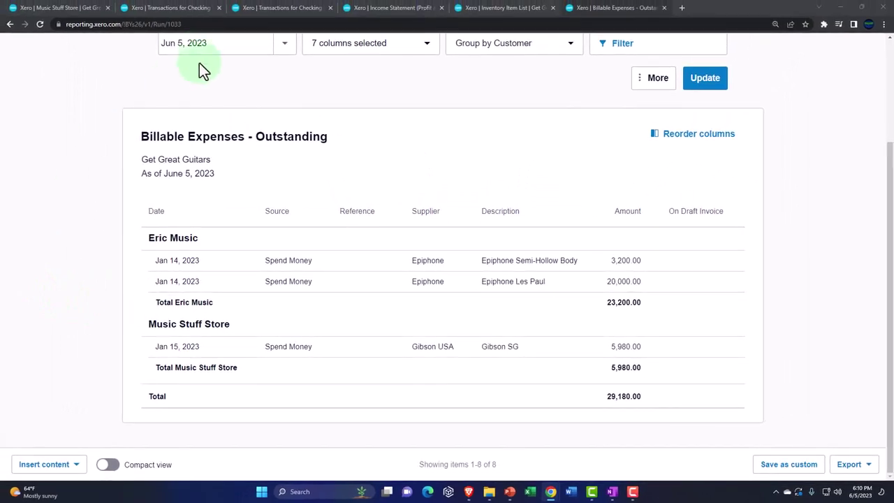
Step: Go back to the Checking 0415 transactions showing the update message and open the Balance Sheet report from there
left_click(174, 11)
left_click(299, 10)
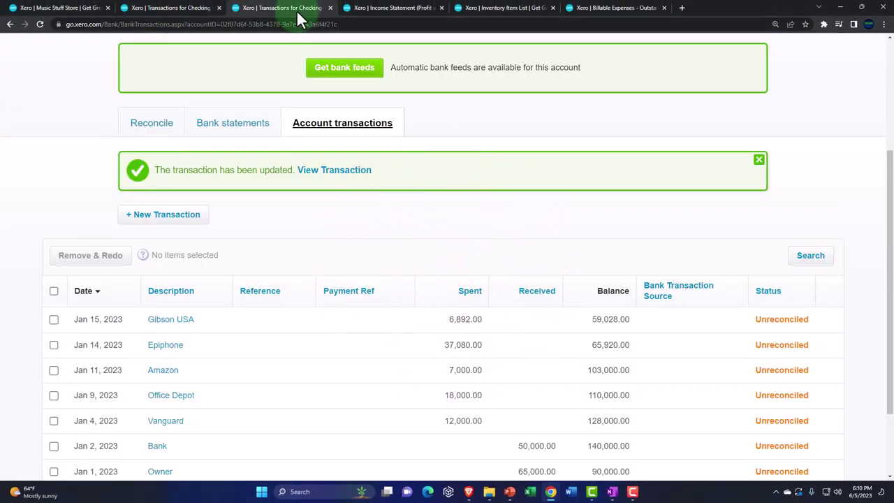
left_click(168, 10)
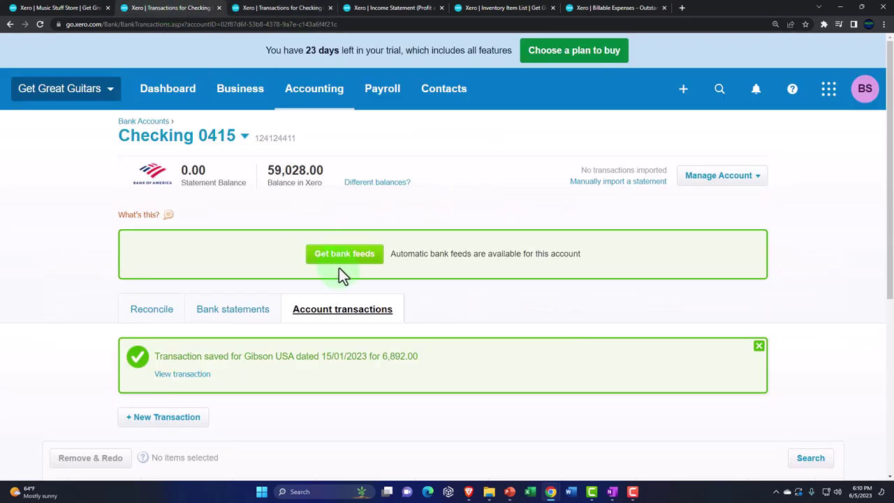
left_click(279, 8)
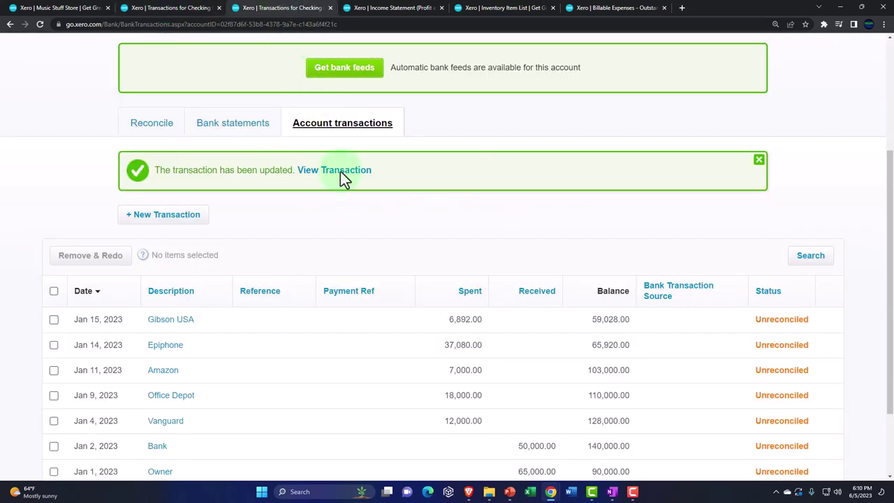
scroll(340, 171, "up", 5)
left_click(314, 109)
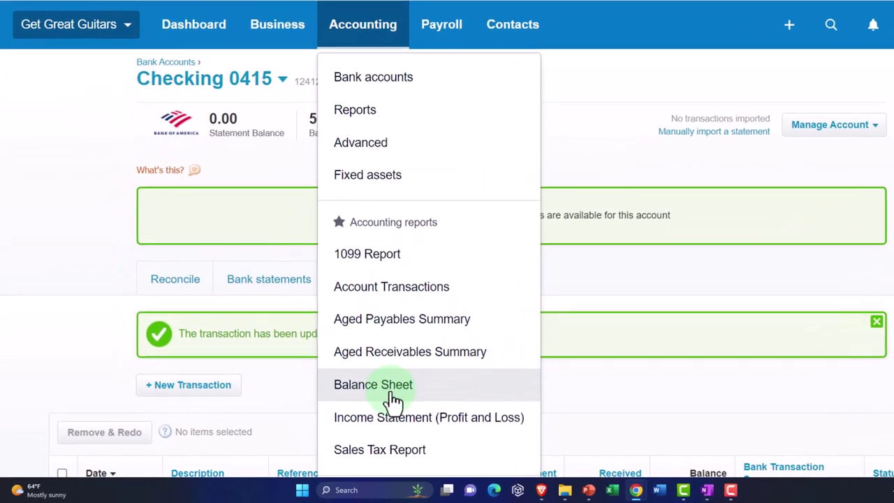
left_click(344, 405)
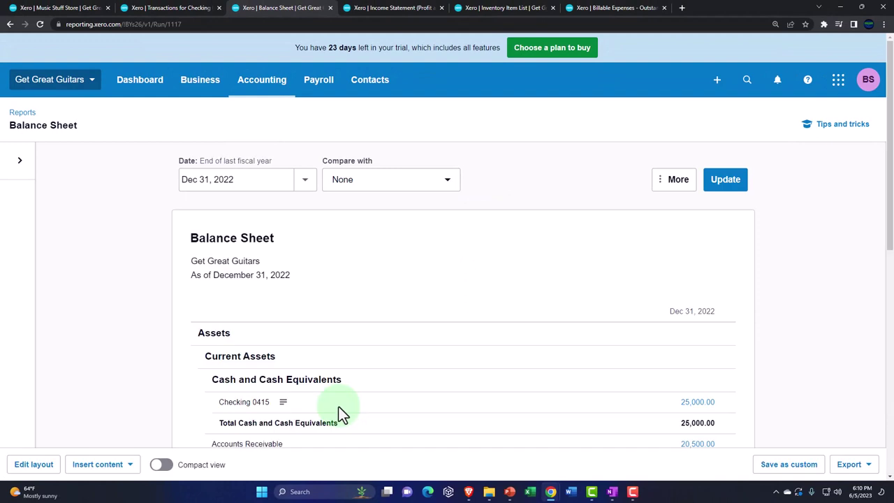
Step: Set the Balance Sheet to a custom date of Dec 31, 2023 and update the report
left_click(305, 183)
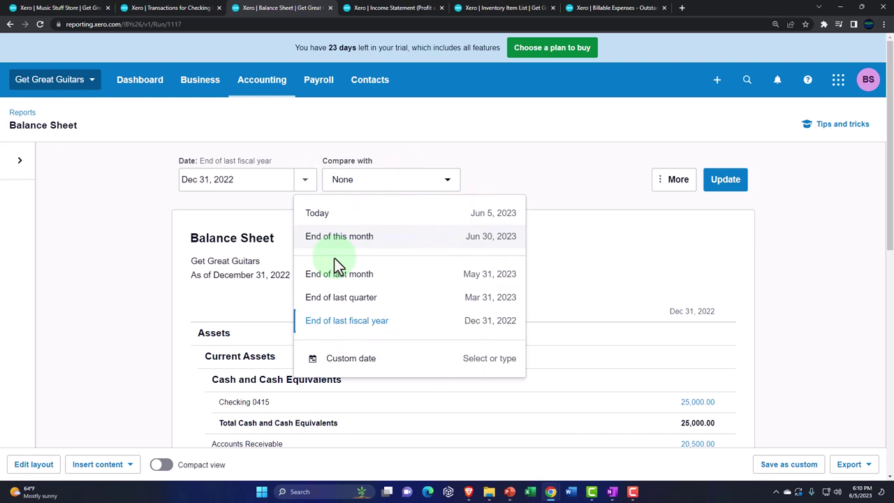
left_click(362, 369)
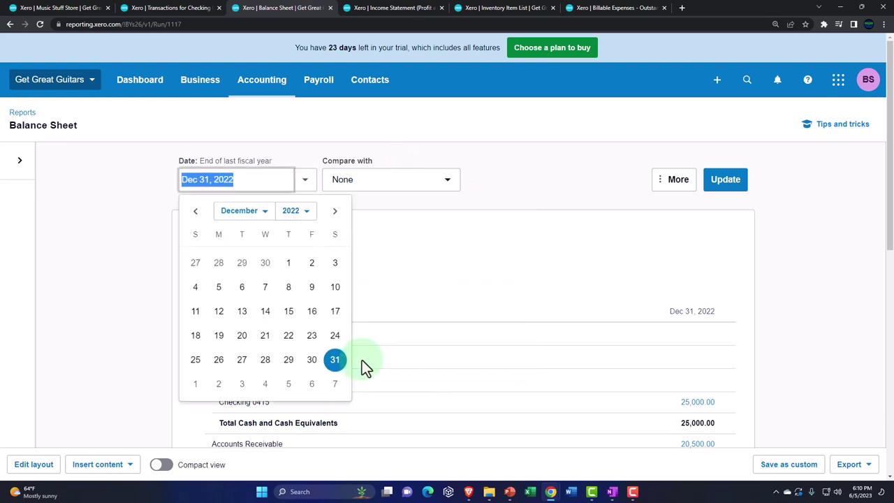
left_click(307, 211)
left_click(293, 328)
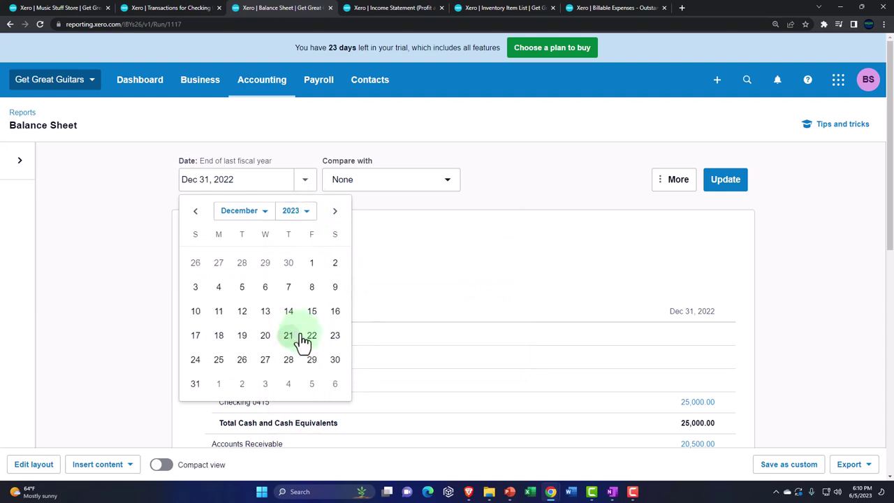
left_click(197, 386)
left_click(736, 192)
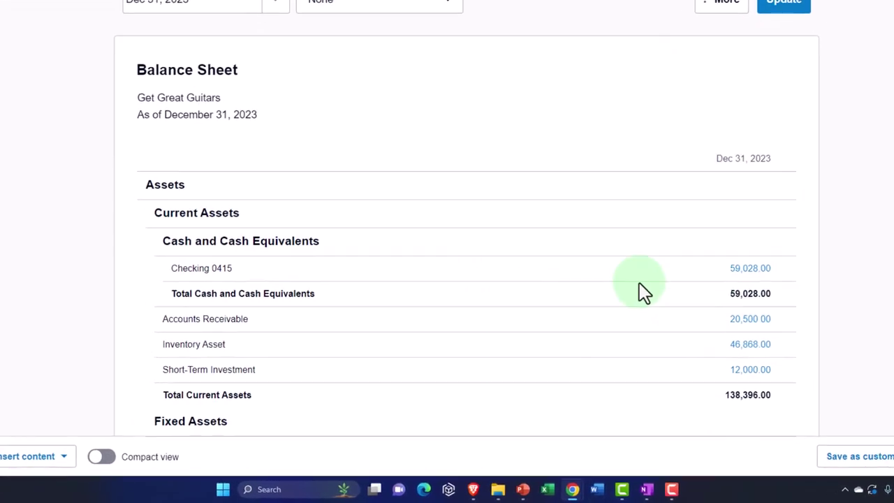
Step: Open the Jan 14, 2023 Epiphone spend money transaction from the Checking 0415 balance details for editing
left_click(750, 268)
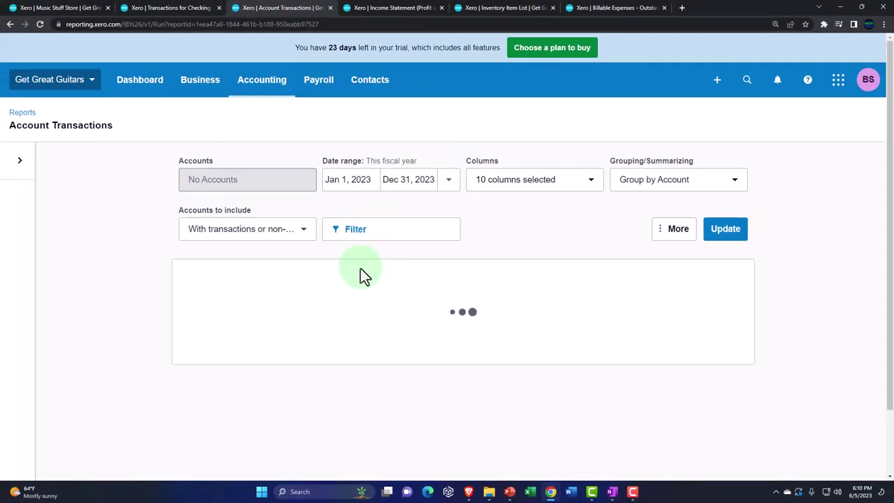
scroll(361, 270, "down", 4)
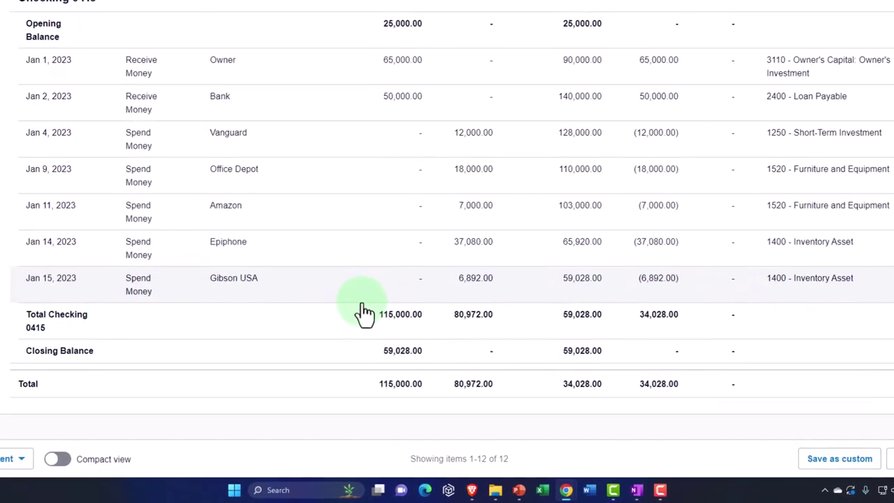
left_click(236, 253)
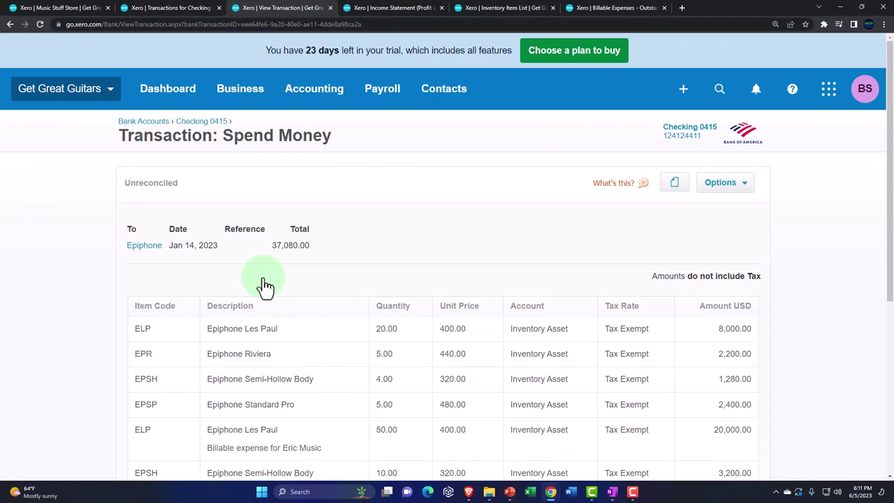
left_click(745, 194)
left_click(716, 264)
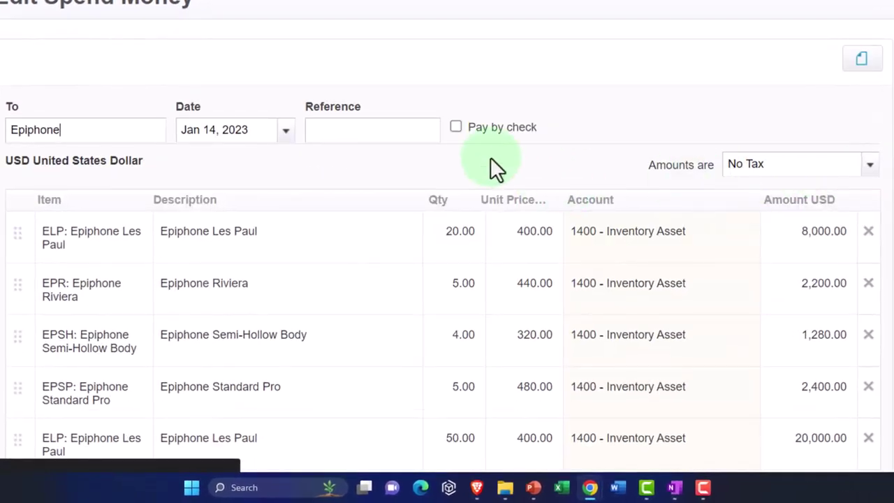
Step: Set the Epiphone spend money transaction's reference to 1004, mark it as paid by check and update the transaction
left_click(377, 134)
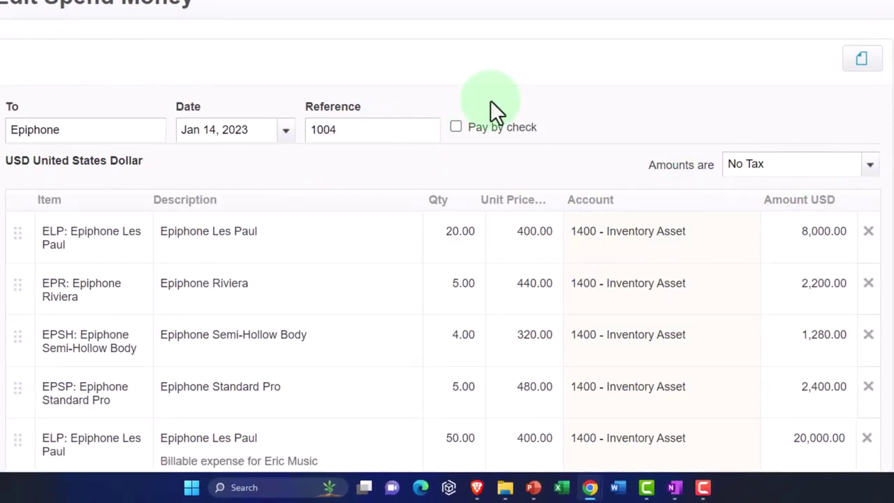
left_click(456, 127)
scroll(543, 125, "down", 3)
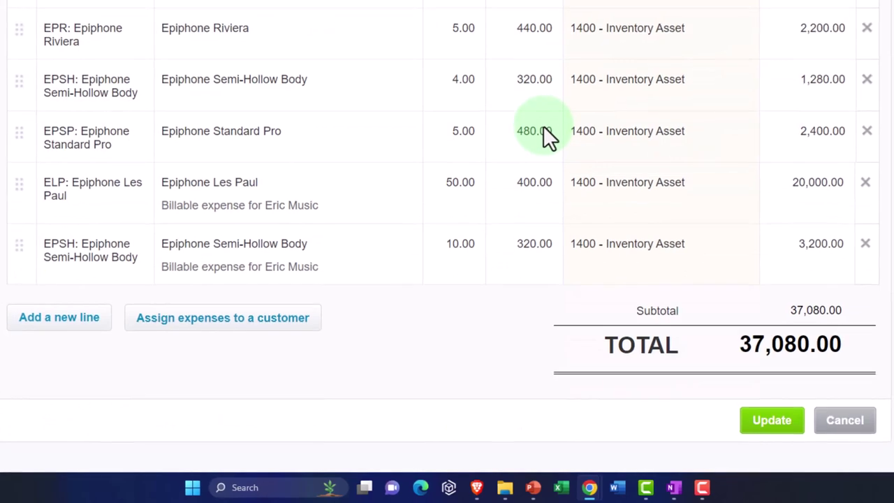
left_click(786, 425)
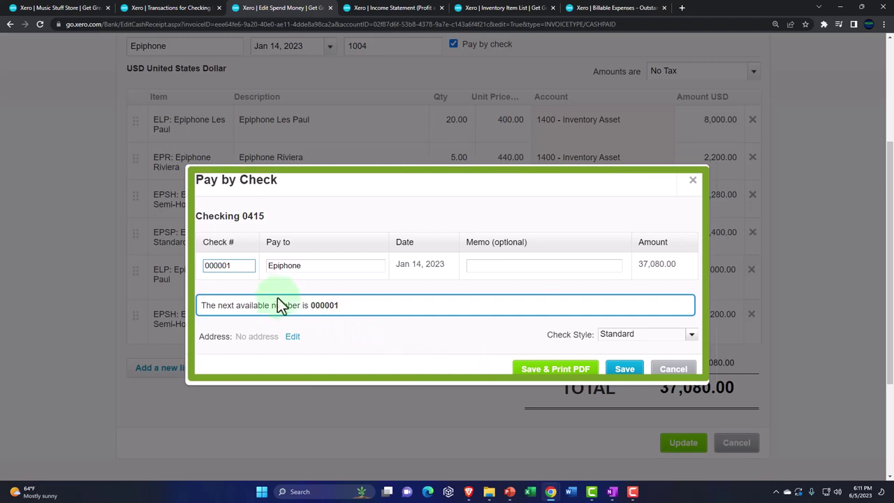
Step: Set the Epiphone check number to 1004, save the check payment and review it in the Checking 0415 transaction list
double_click(243, 265)
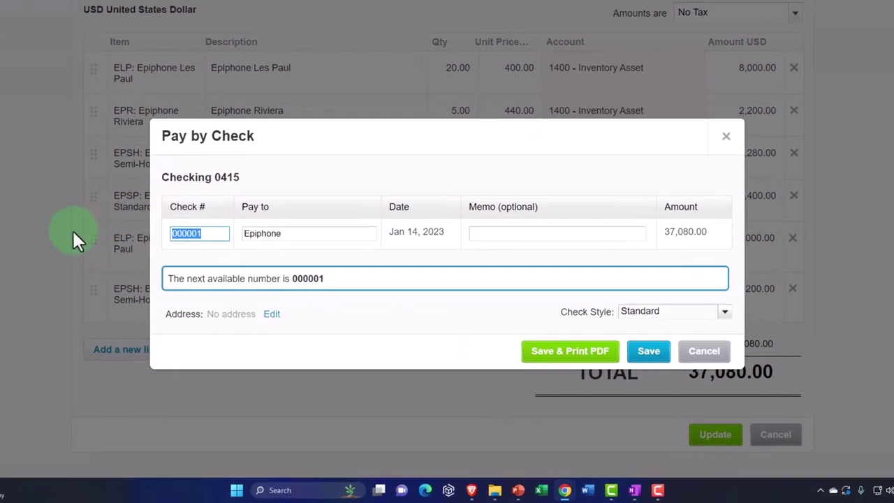
type("1004")
key("Tab")
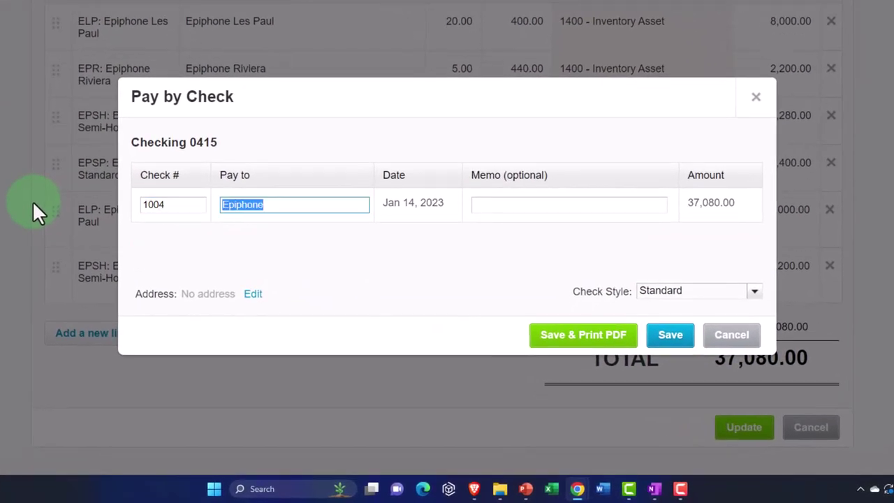
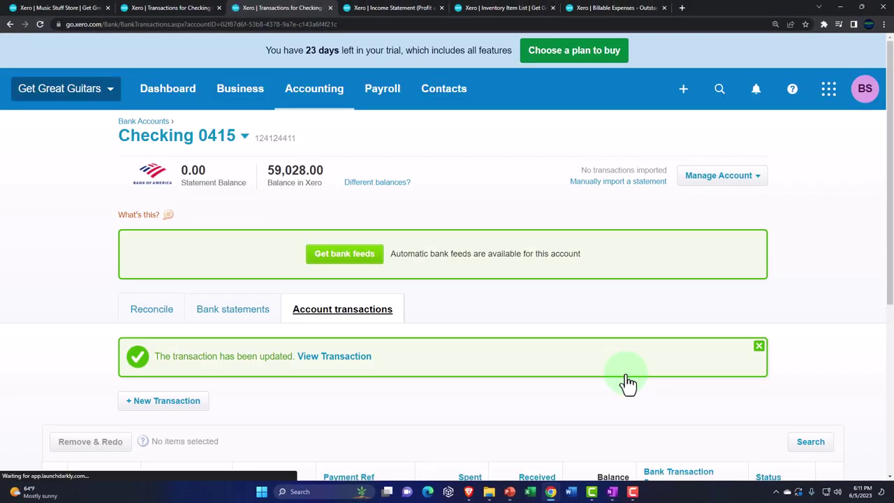
scroll(628, 383, "down", 4)
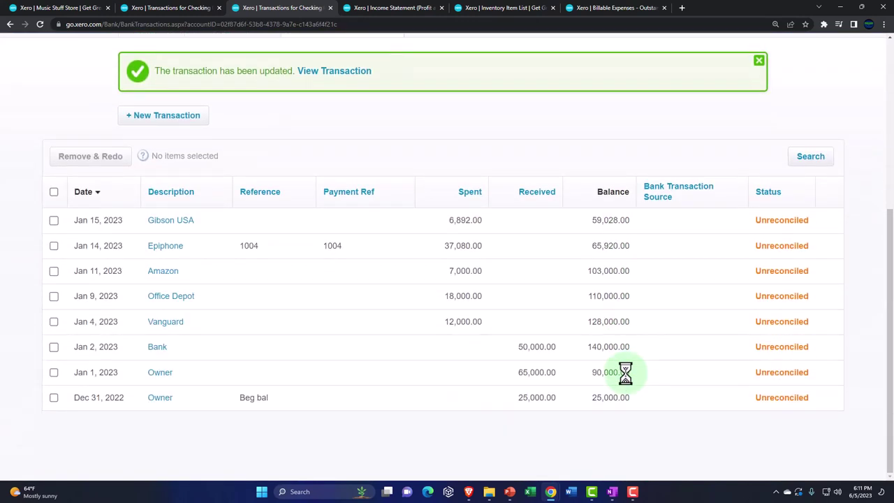
scroll(559, 343, "up", 4)
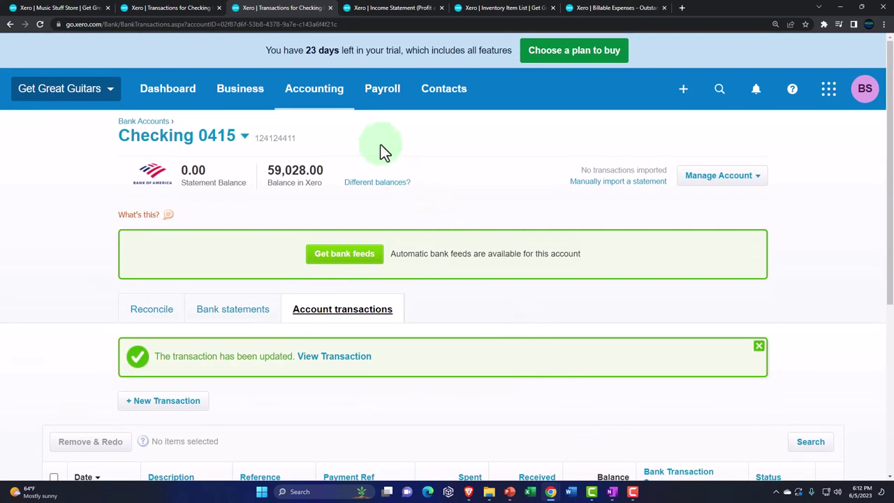
Step: Open the Balance Sheet report and update it for a custom date of Dec 31, 2023
left_click(286, 105)
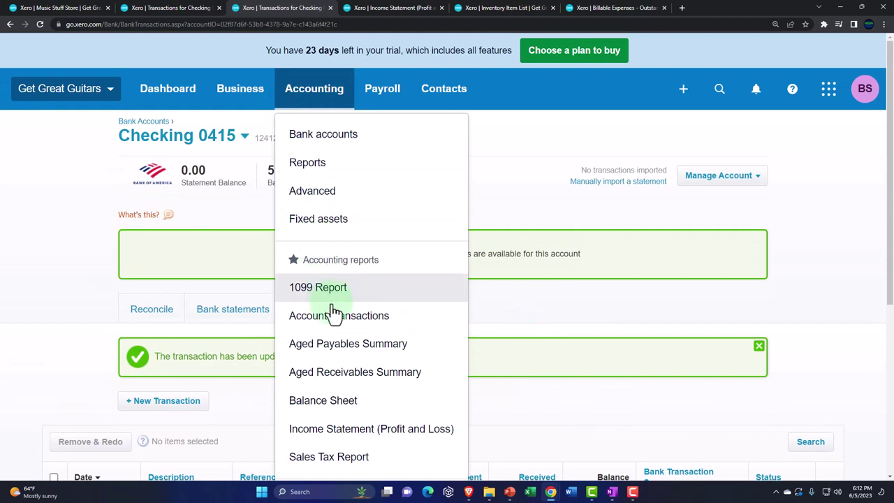
left_click(339, 406)
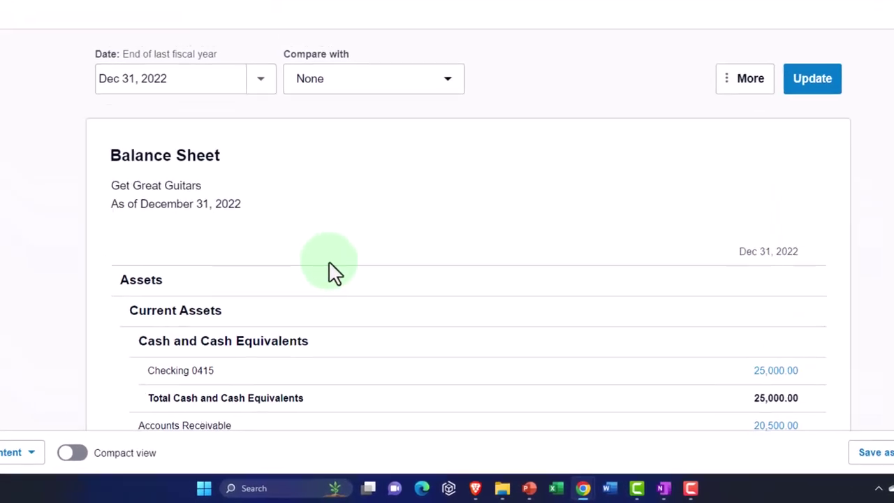
left_click(261, 78)
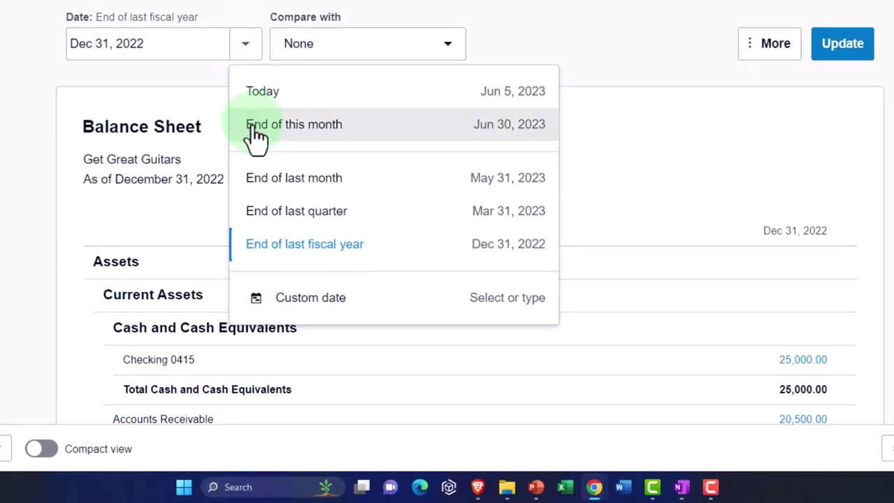
left_click(308, 299)
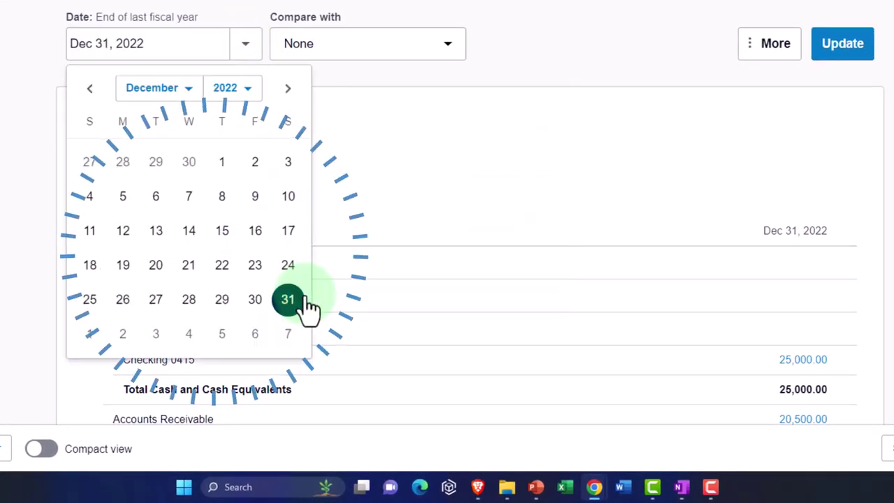
left_click(246, 105)
left_click(235, 257)
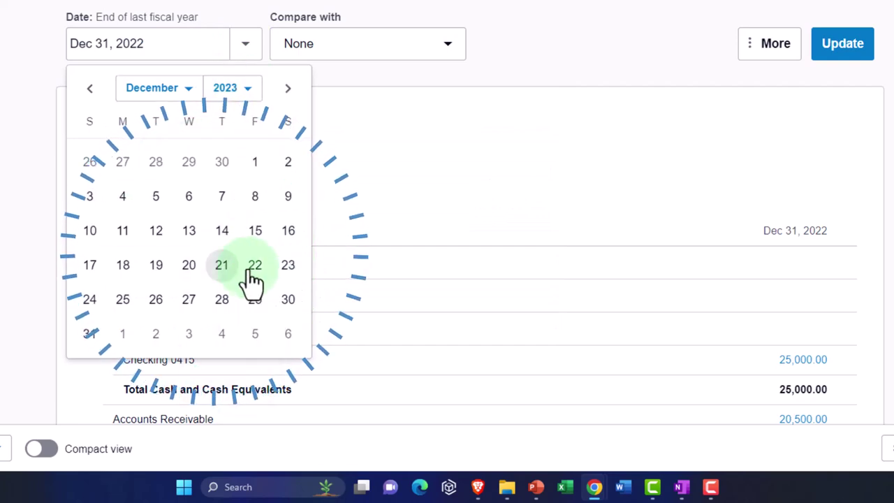
left_click(92, 335)
left_click(842, 43)
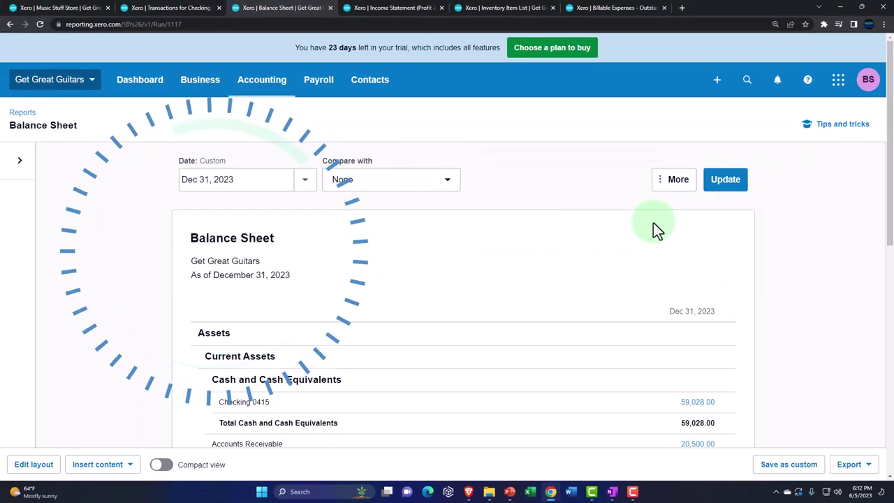
Step: Open the Jan 15, 2023 Gibson USA spend money transaction from the Checking 0415 balance details for editing
scroll(655, 238, "down", 2)
left_click(698, 309)
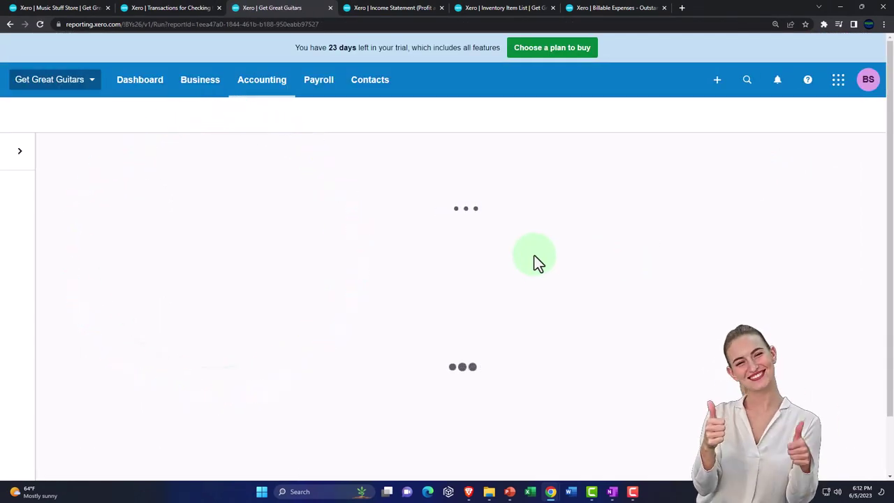
scroll(537, 262, "down", 5)
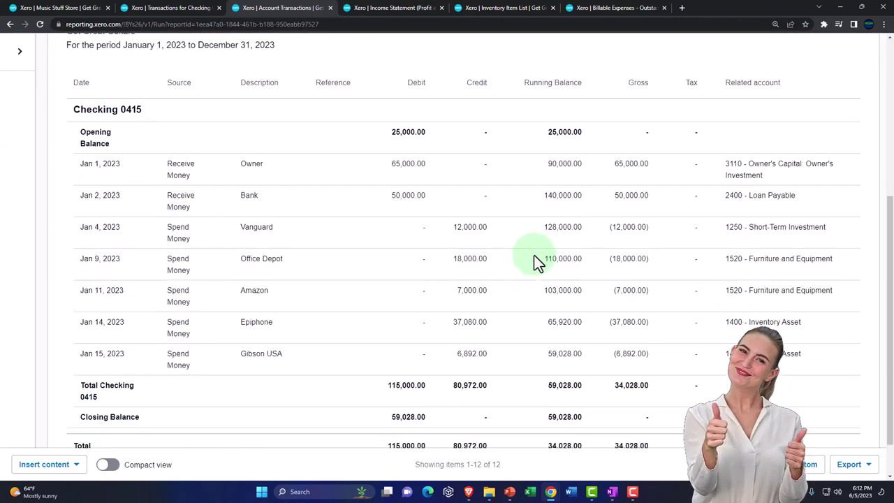
scroll(536, 262, "down", 1)
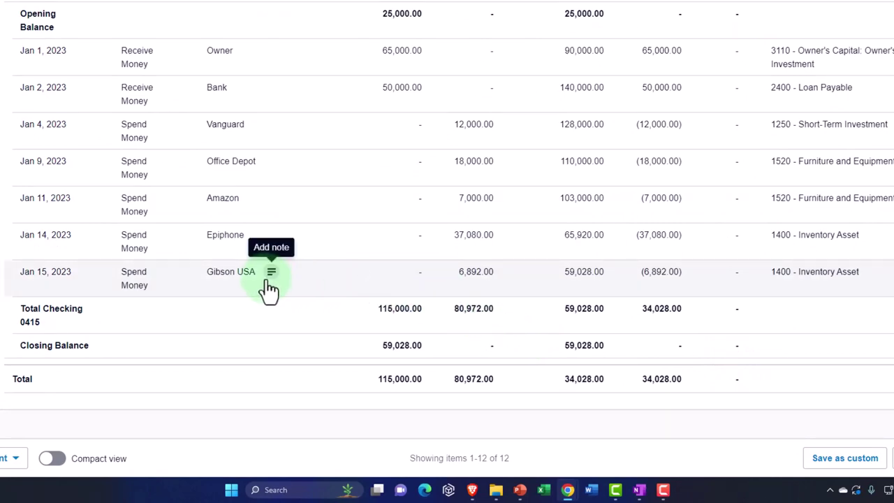
left_click(465, 276)
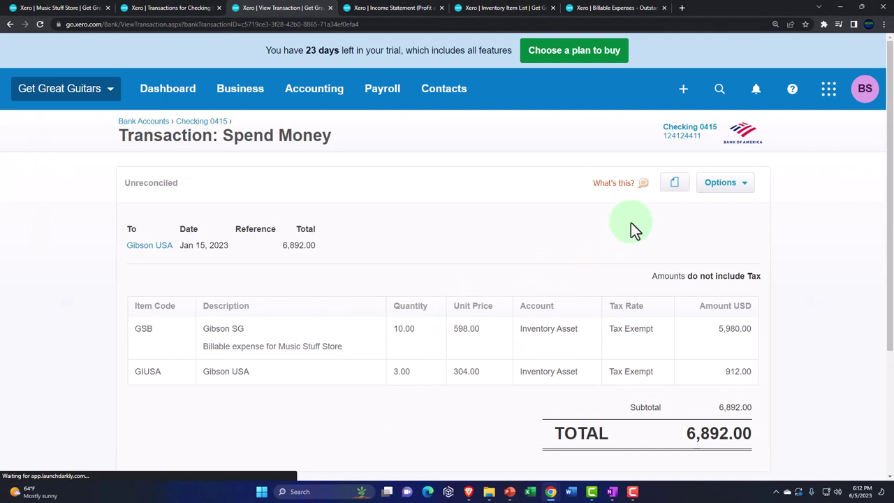
left_click(747, 183)
left_click(689, 264)
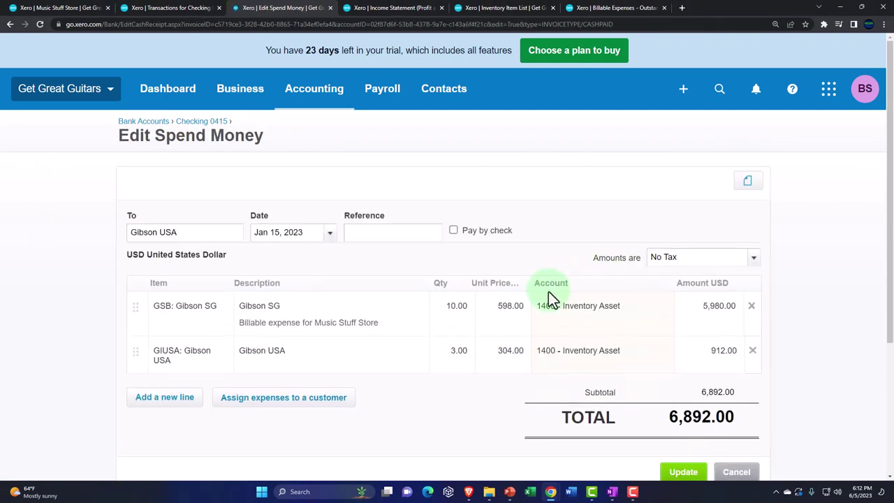
Step: Mark the Gibson USA transaction as paid by check and save it with check number 1005
left_click(453, 230)
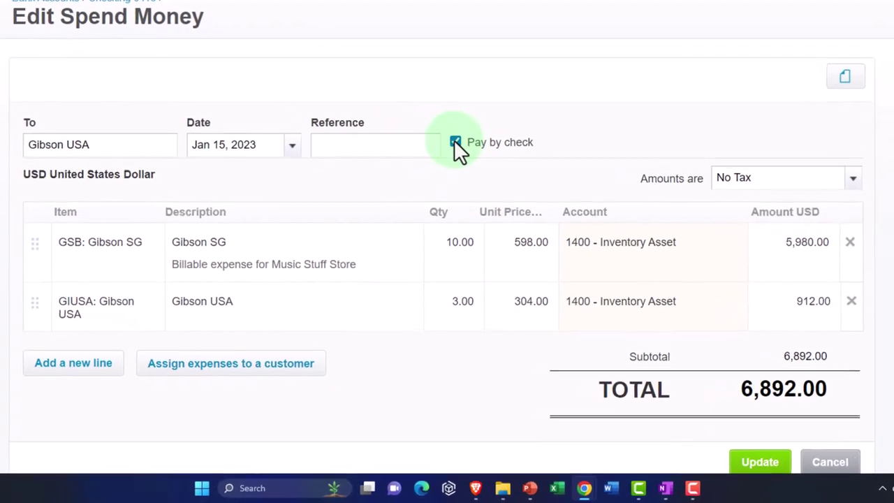
left_click(387, 142)
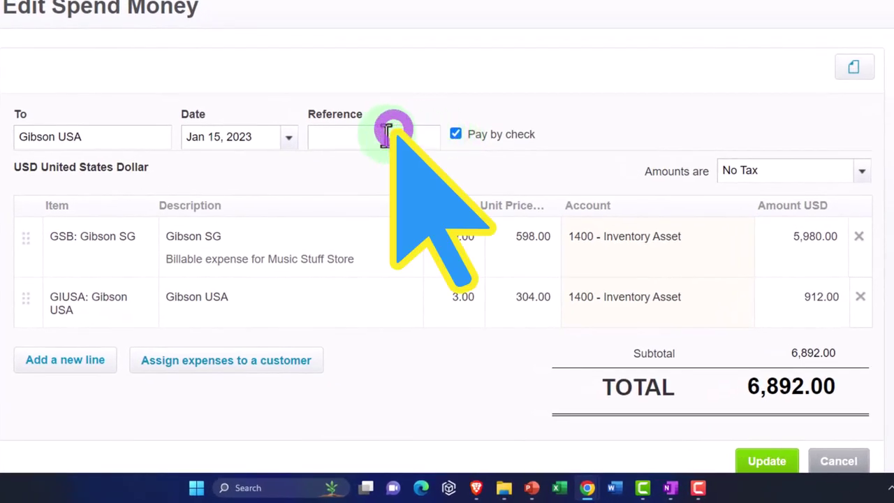
scroll(665, 331, "down", 1)
left_click(755, 404)
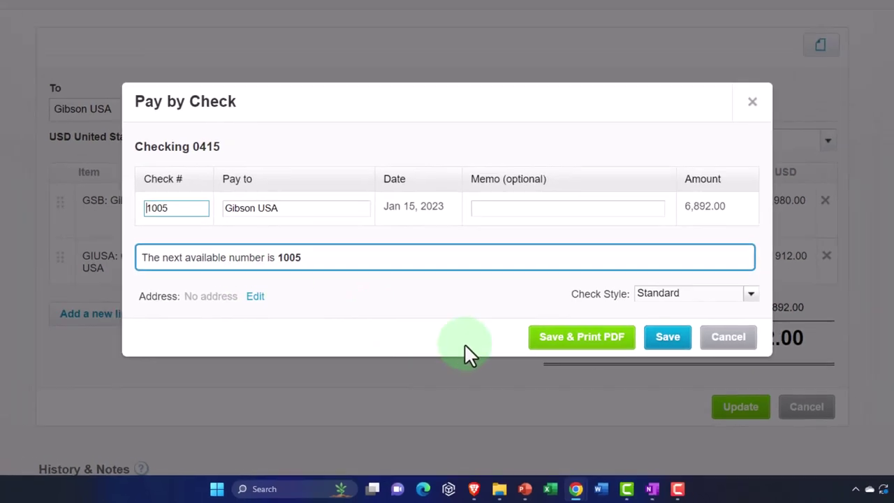
left_click(663, 341)
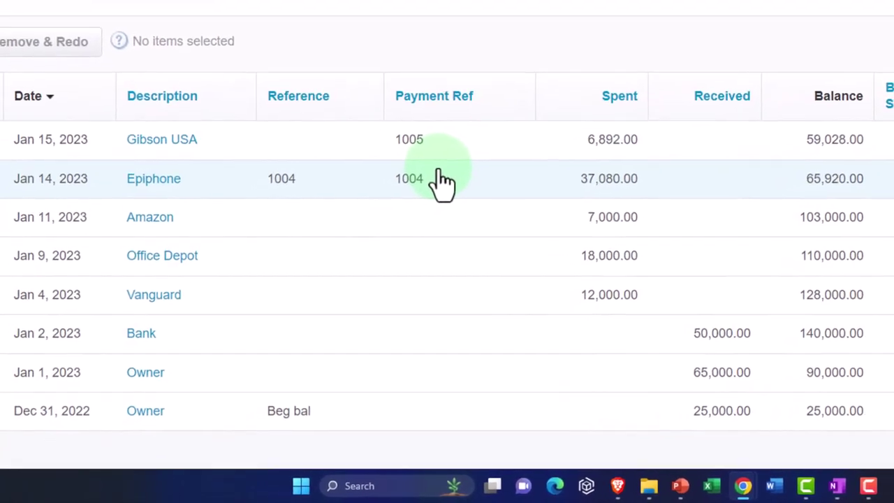
Step: Go from the Music Stuff Store contact page to the purchase orders and show the approved ones
left_click(150, 8)
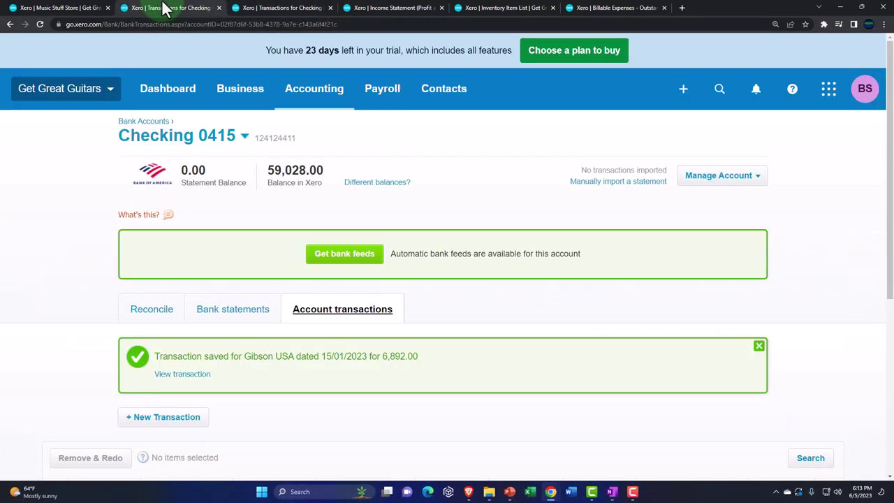
scroll(174, 192, "down", 3)
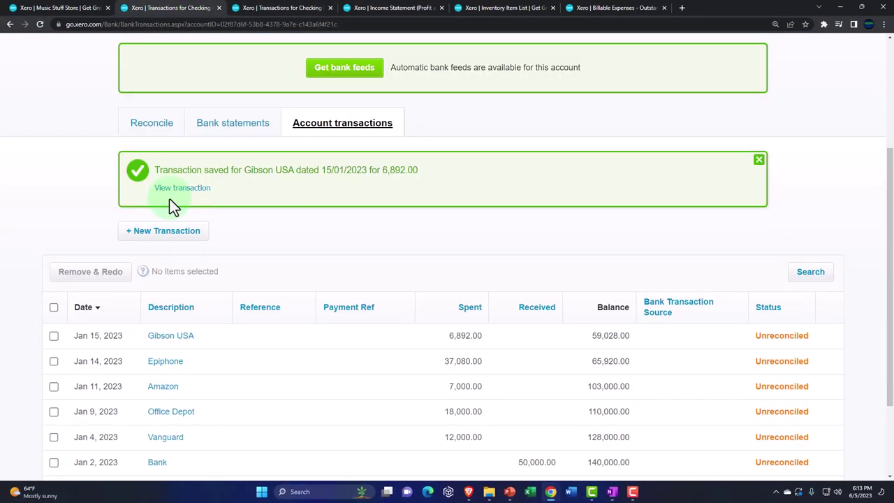
left_click(63, 9)
left_click(250, 98)
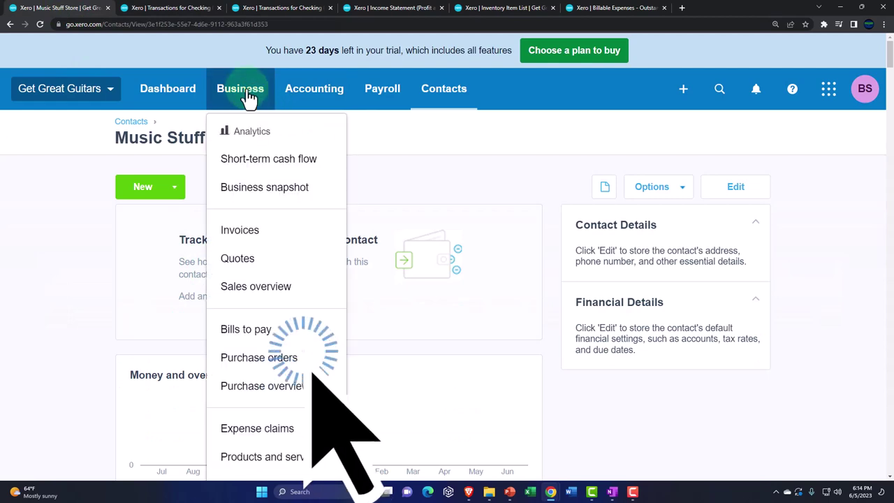
left_click(267, 359)
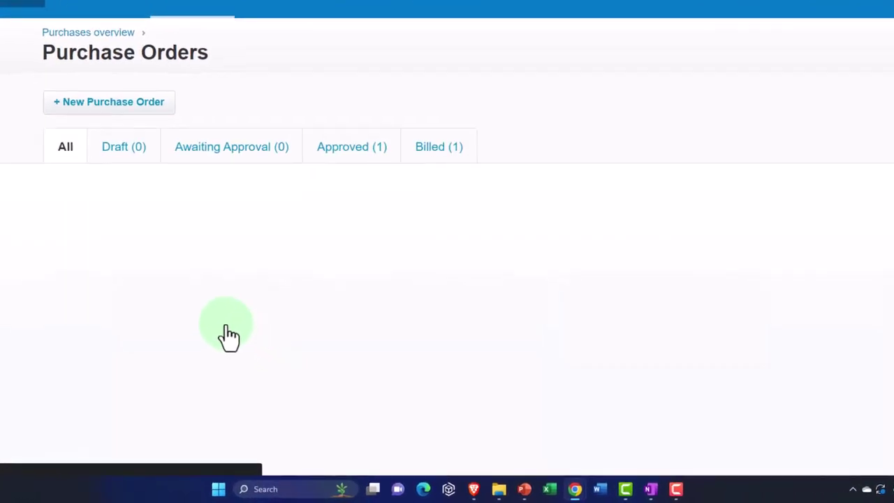
left_click(342, 148)
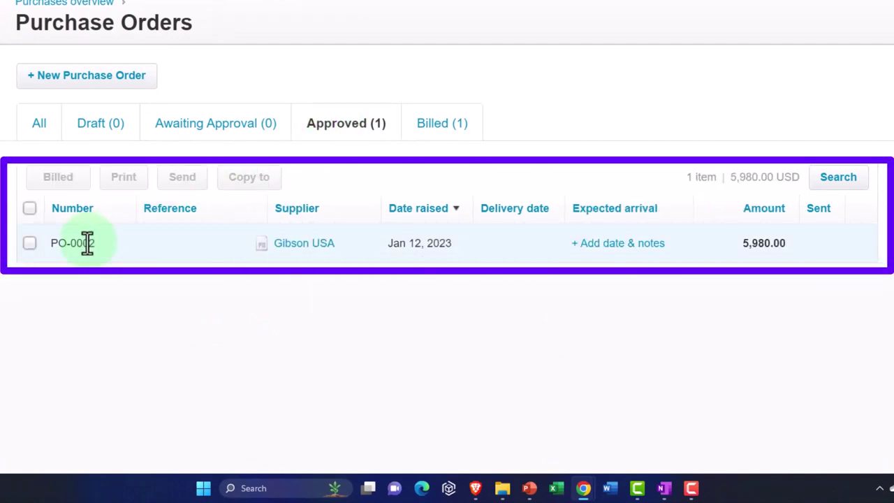
Step: Mark the approved Gibson USA purchase order dated Jan 12, 2023 as billed
left_click(29, 242)
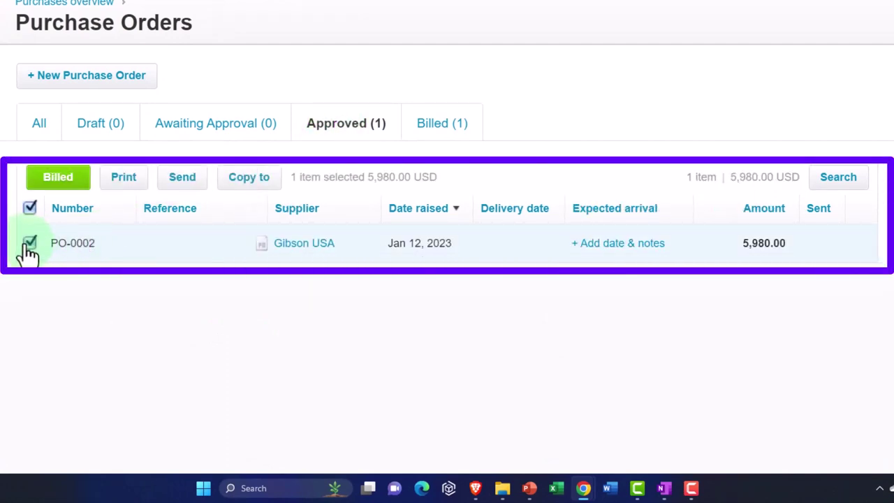
left_click(55, 183)
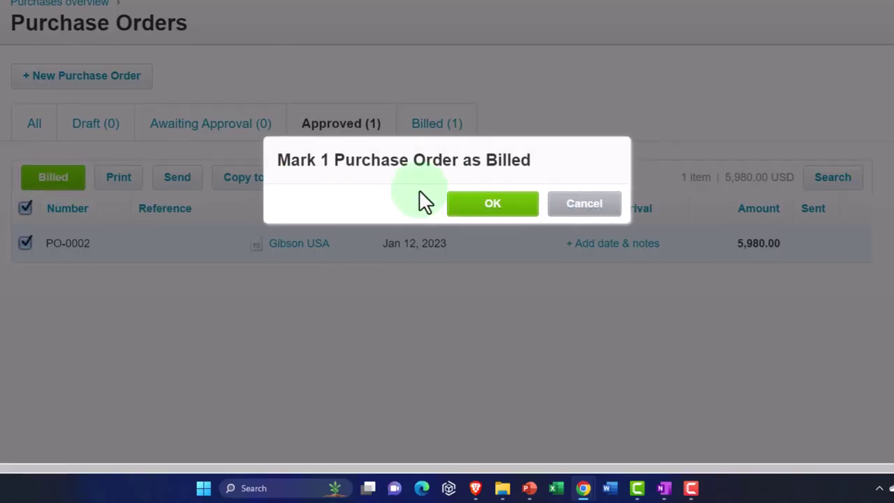
left_click(490, 203)
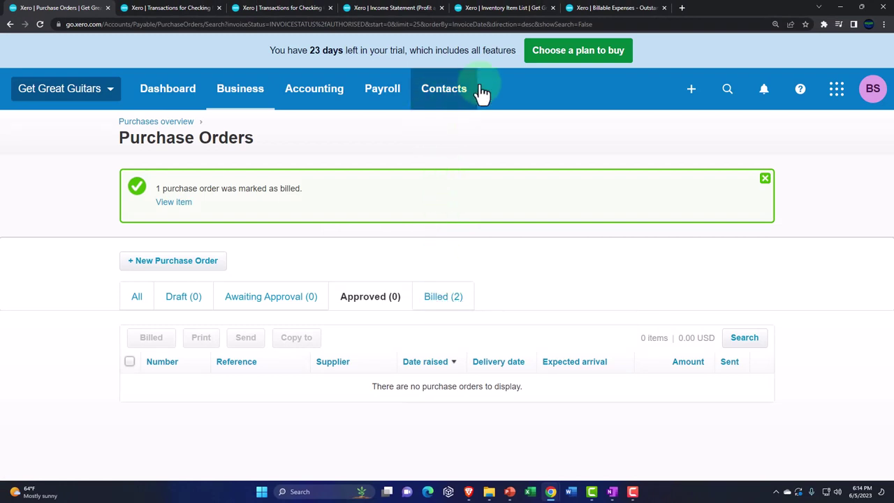
Step: Check the Billable Expenses - Outstanding report, return to the Checking 0415 transactions and start a new spend money transaction
left_click(585, 9)
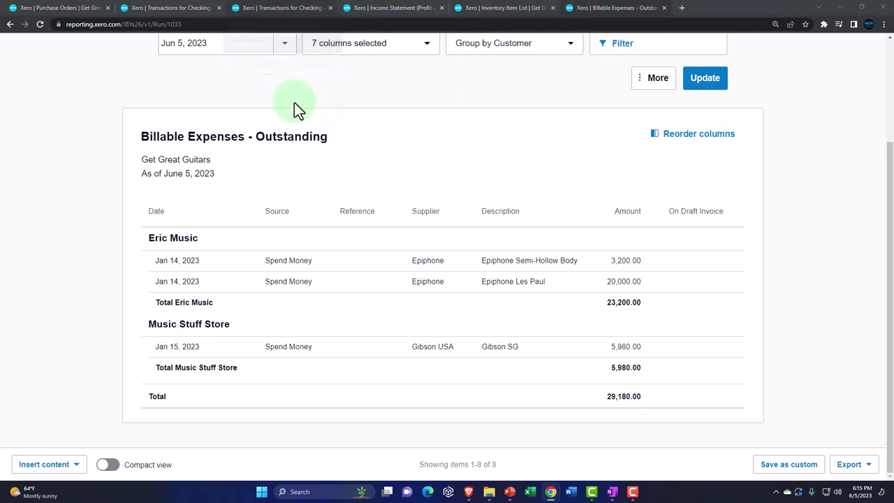
left_click(153, 8)
scroll(199, 167, "up", 3)
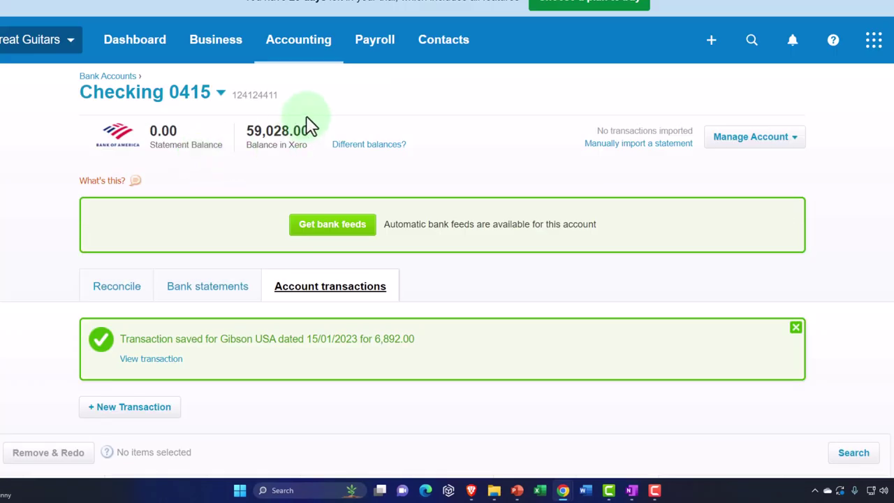
left_click(717, 40)
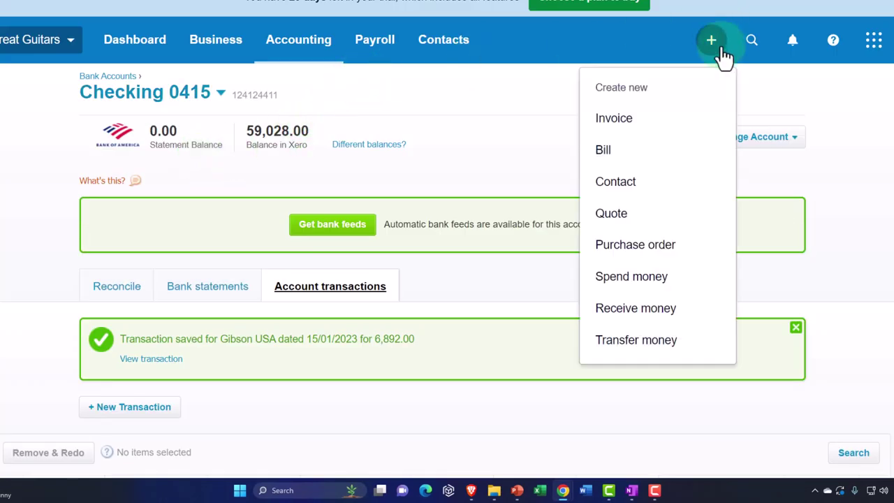
left_click(648, 292)
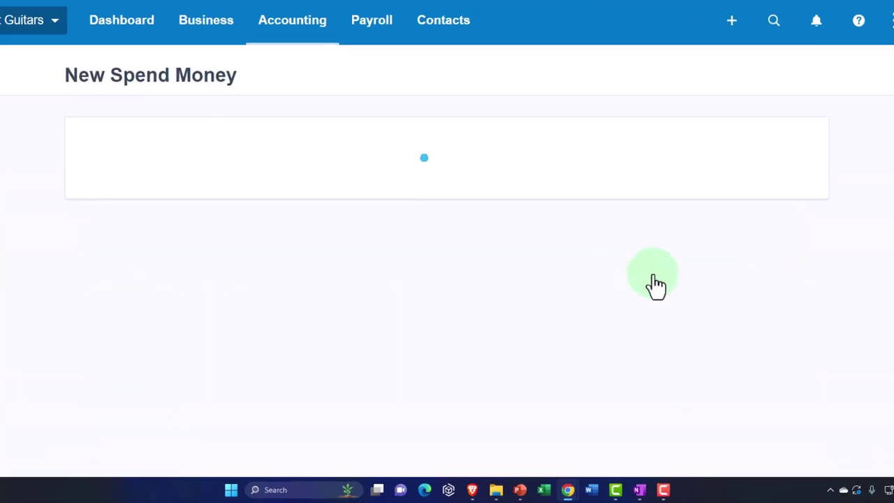
Step: Set up a spend money transaction from Checking 0415 to new contact Diamon Head, dated Jan 15, 2023, to pay by check
left_click(293, 133)
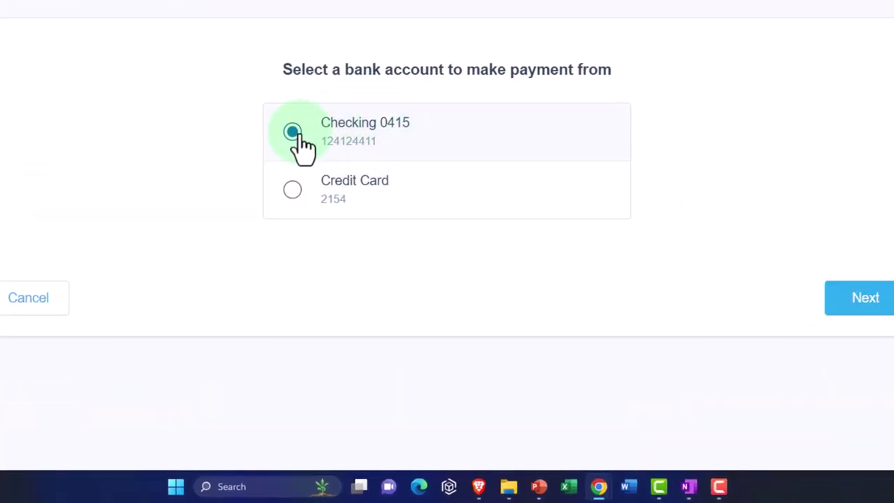
left_click(864, 298)
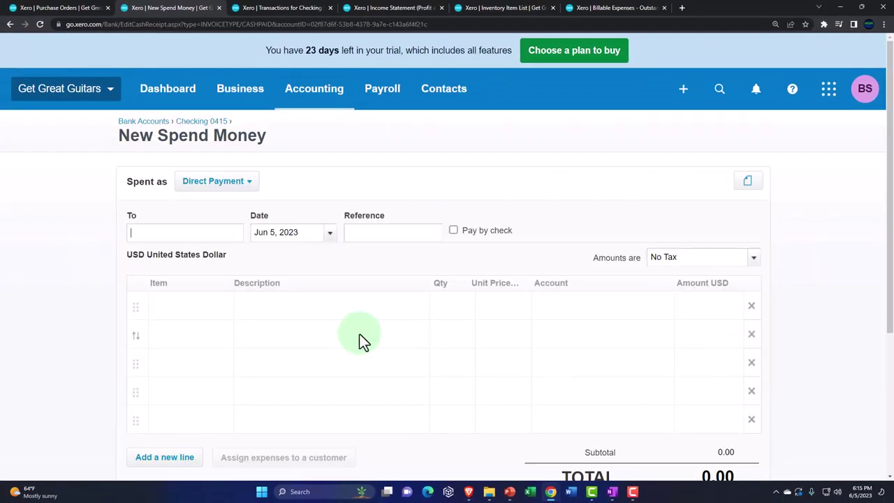
type("D")
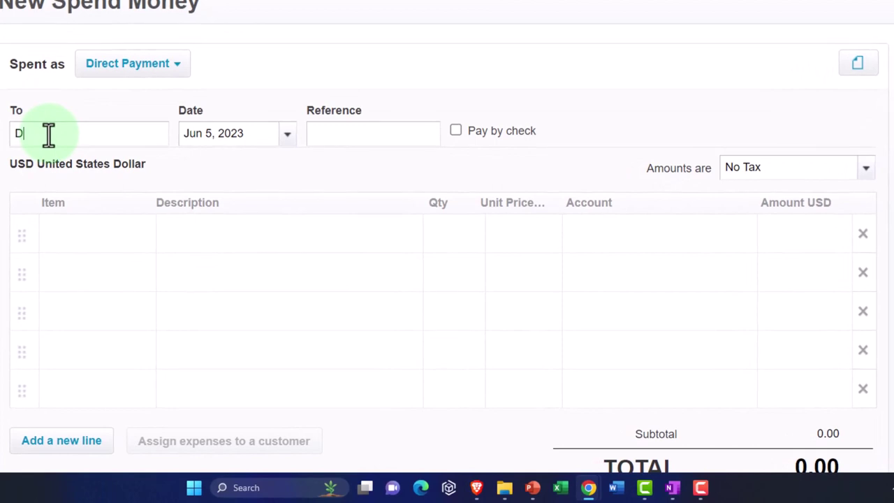
type("iamond Head")
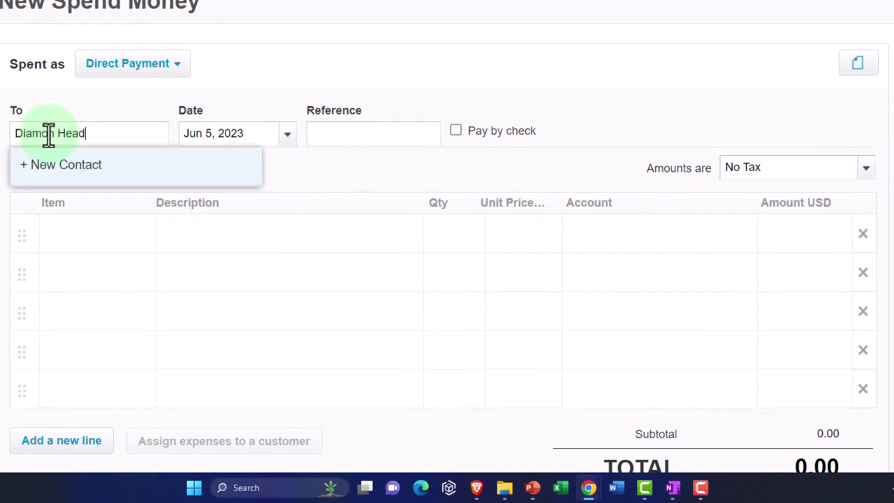
key("Tab")
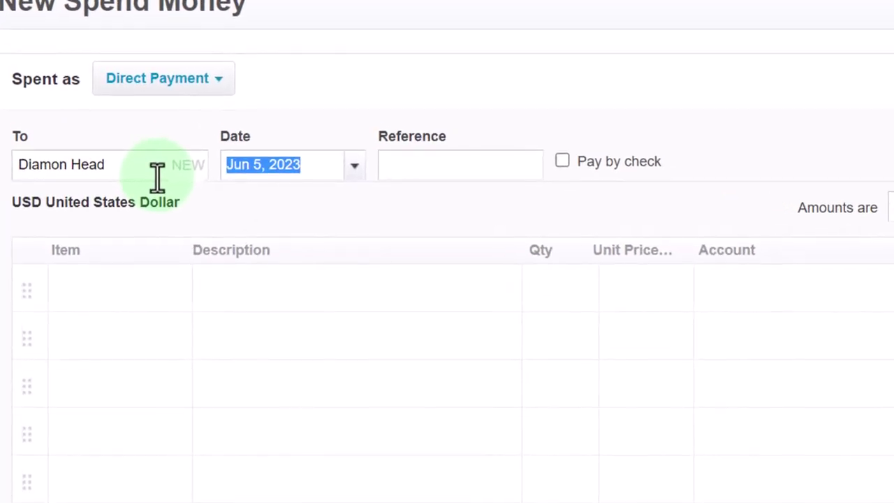
type("01/15/23")
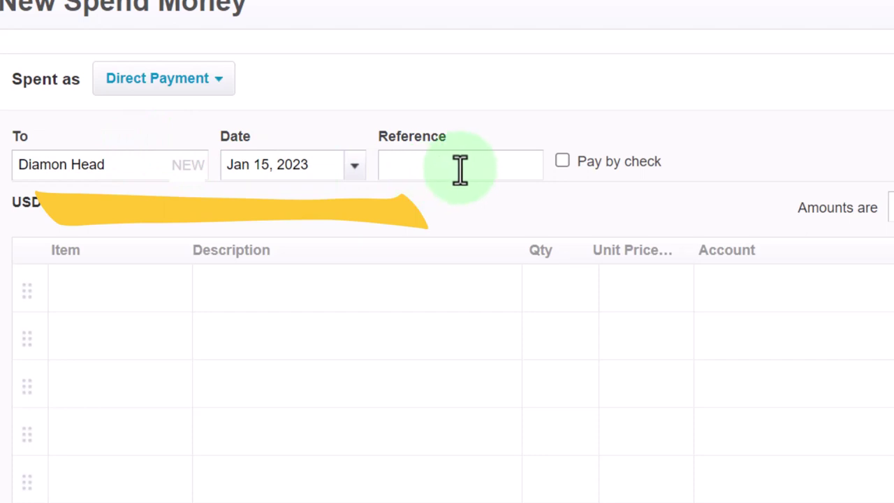
left_click(562, 160)
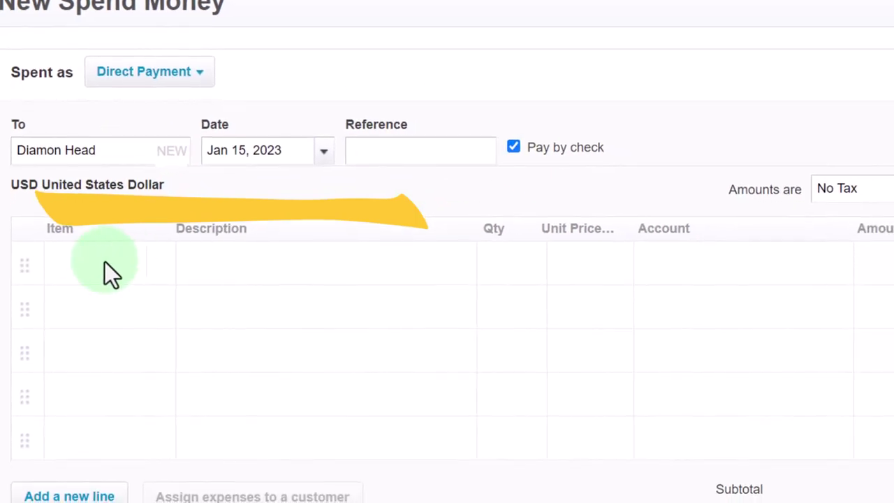
Step: Add a line for 3 units of DUK: Diamon Head Ukulele and save the transaction
left_click(105, 262)
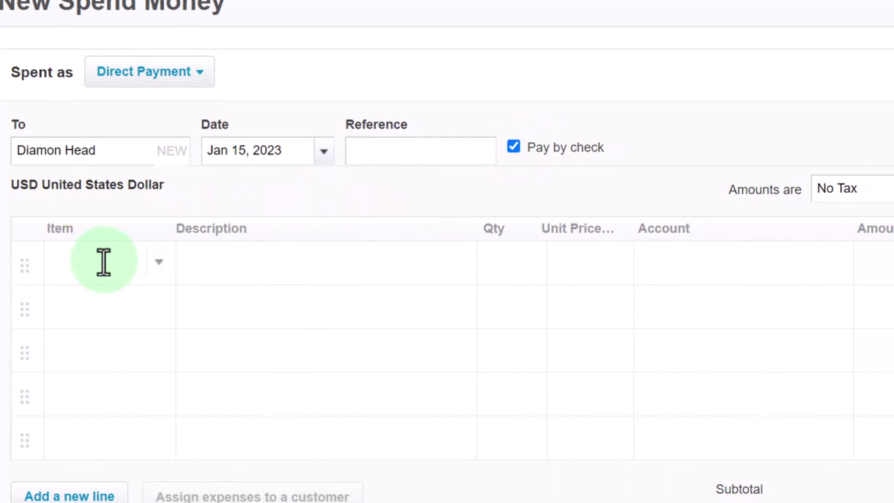
key("Down")
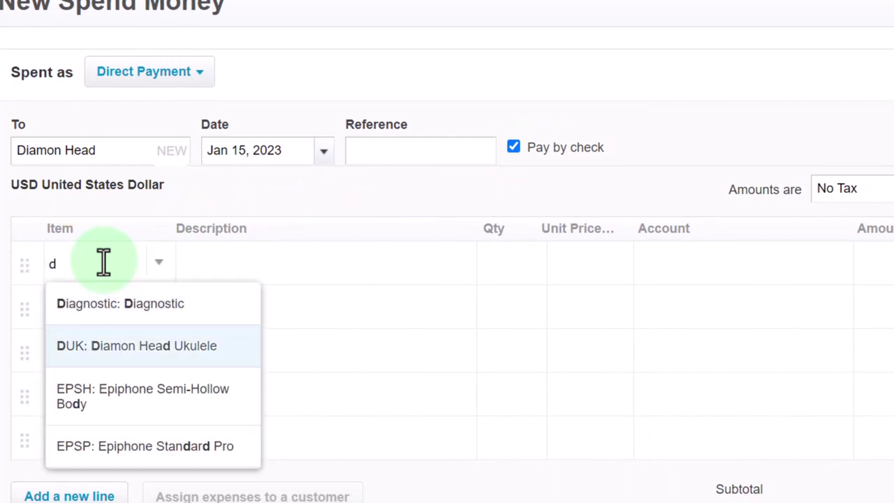
key("Tab")
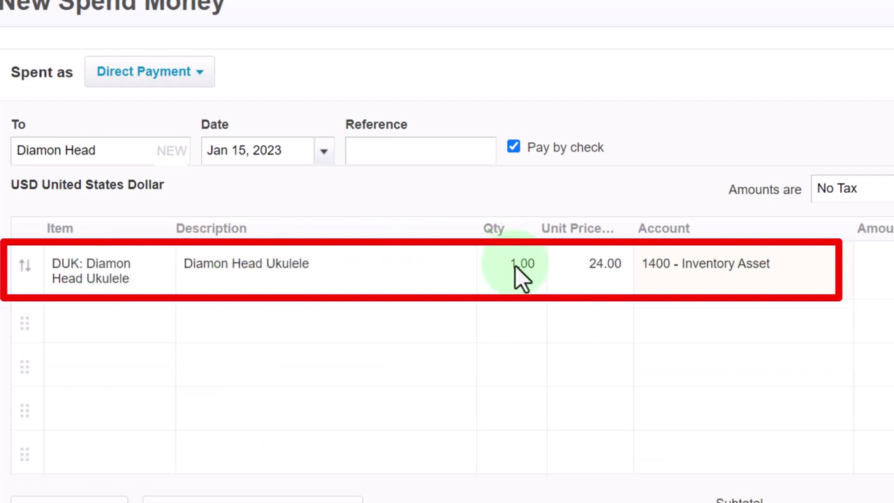
left_click(516, 266)
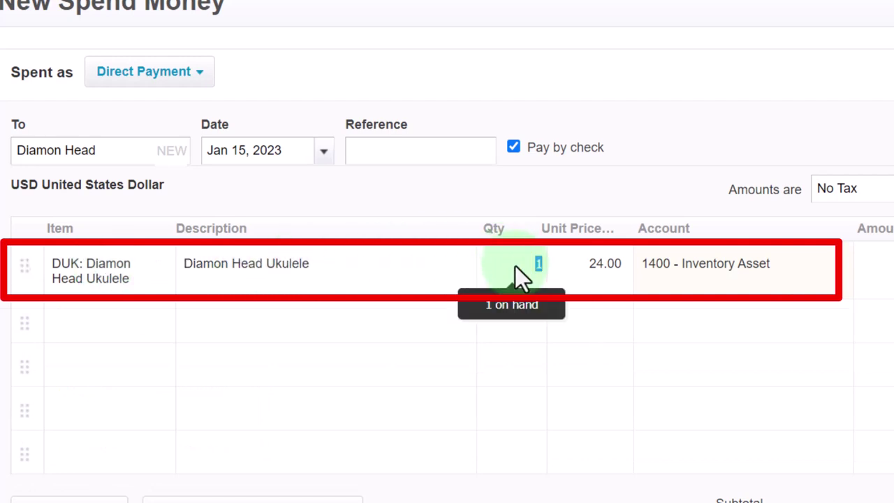
type("3")
key("Tab")
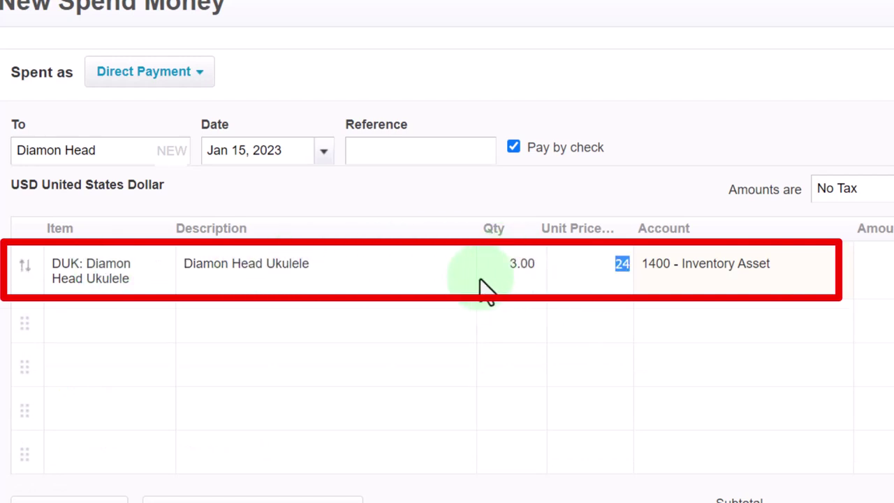
scroll(480, 279, "down", 1)
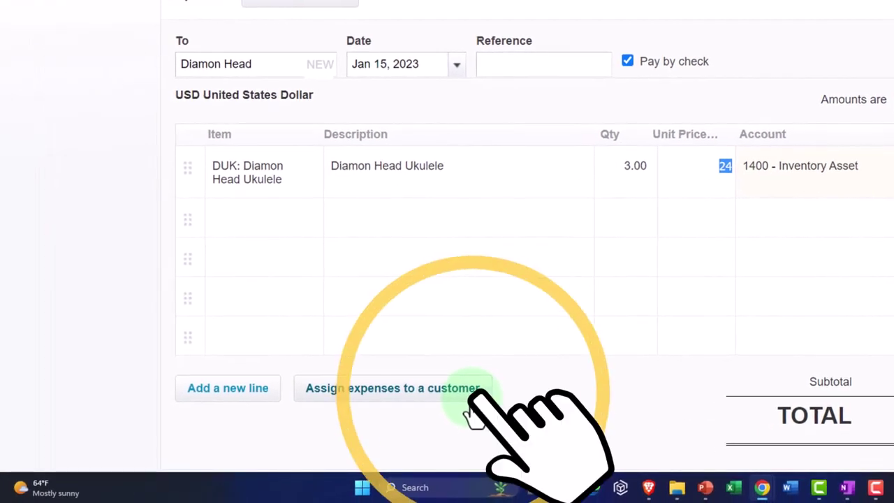
scroll(472, 412, "down", 1)
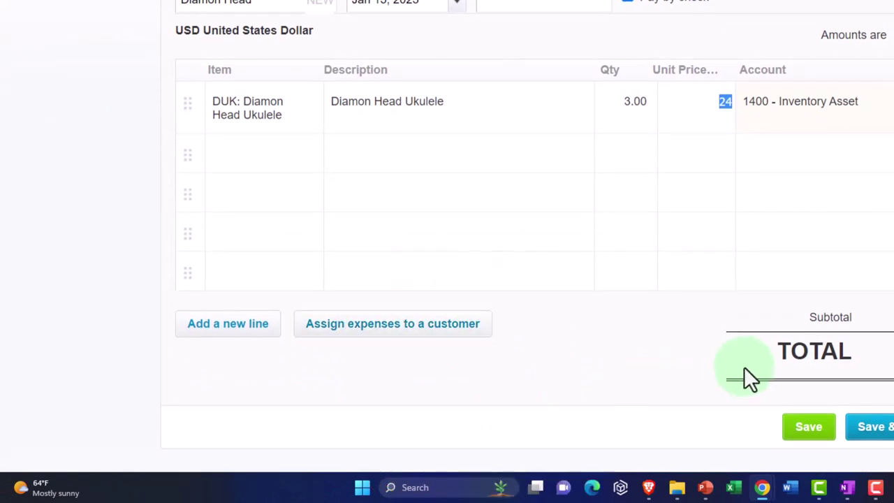
left_click(808, 426)
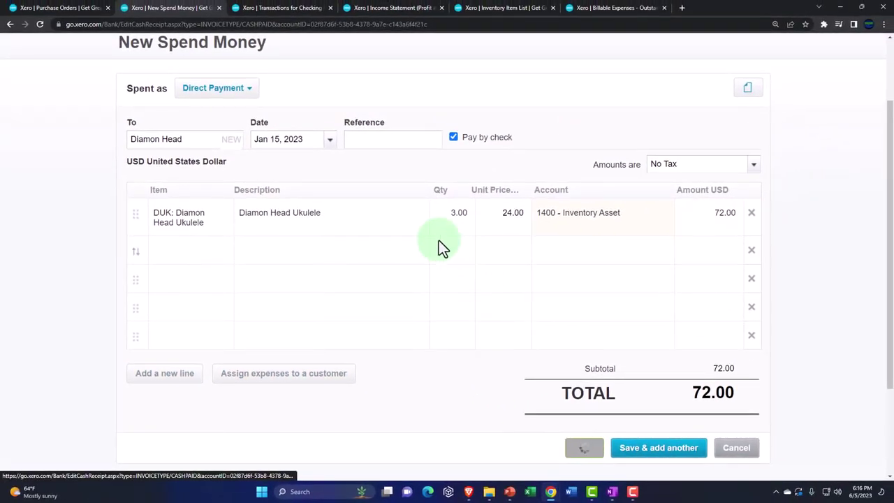
Step: Run the Balance Sheet report as of Dec 31, 2023 in place of the Checking 0415 transactions
left_click(272, 8)
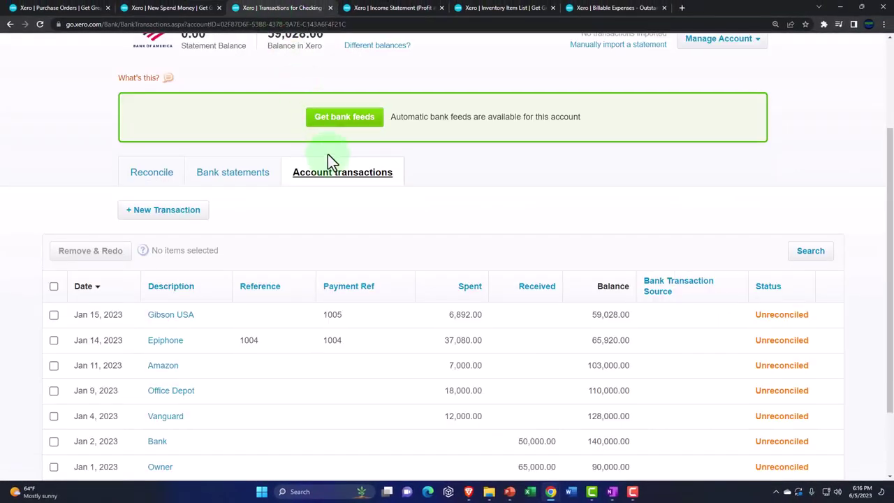
scroll(327, 154, "up", 2)
left_click(316, 95)
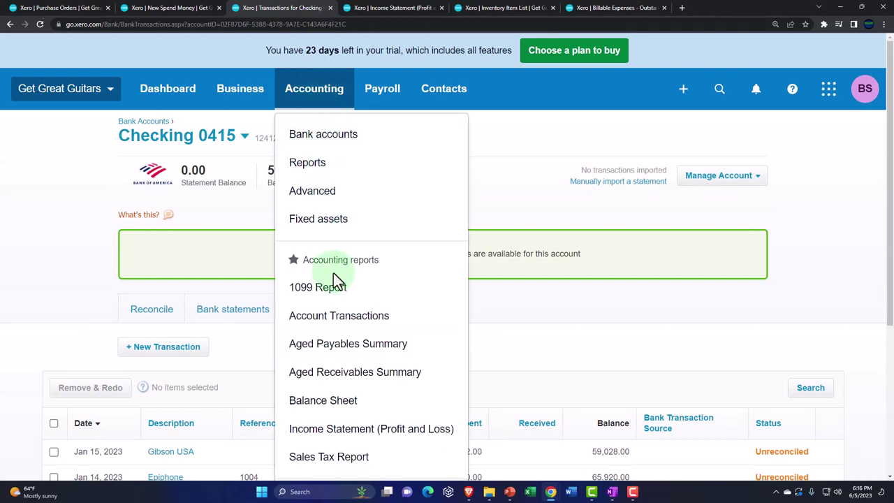
left_click(338, 399)
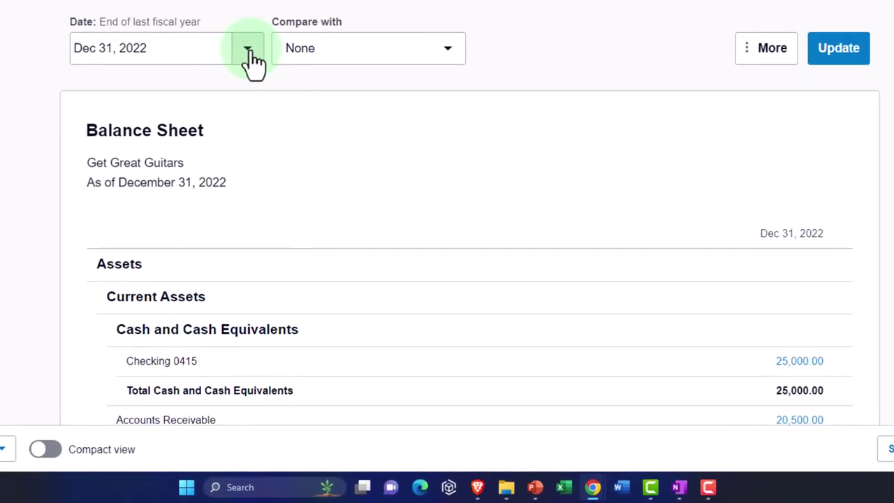
left_click(249, 50)
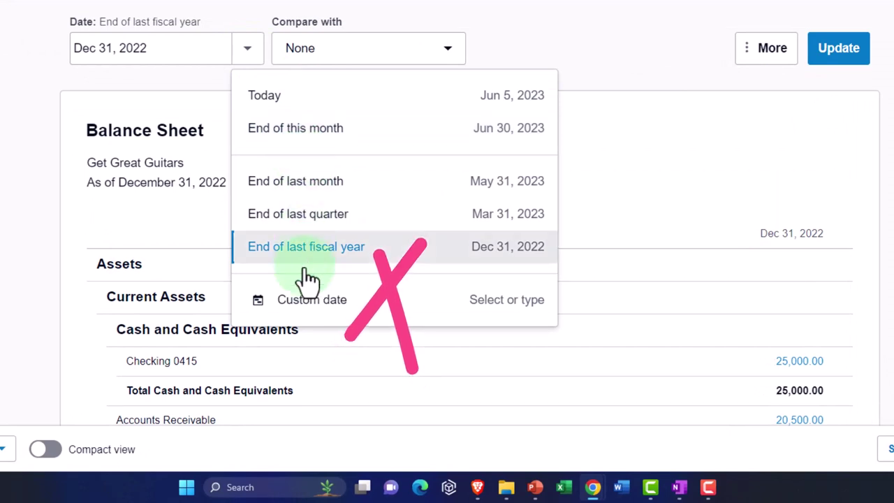
left_click(309, 300)
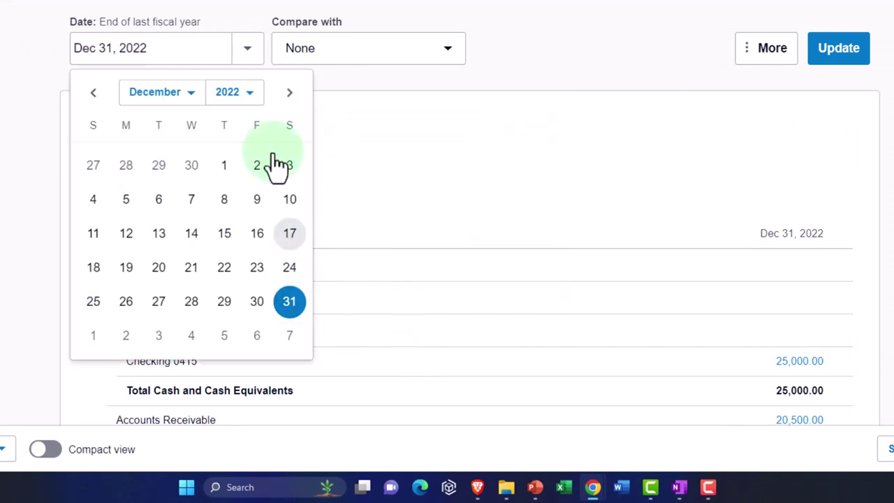
left_click(249, 97)
left_click(233, 269)
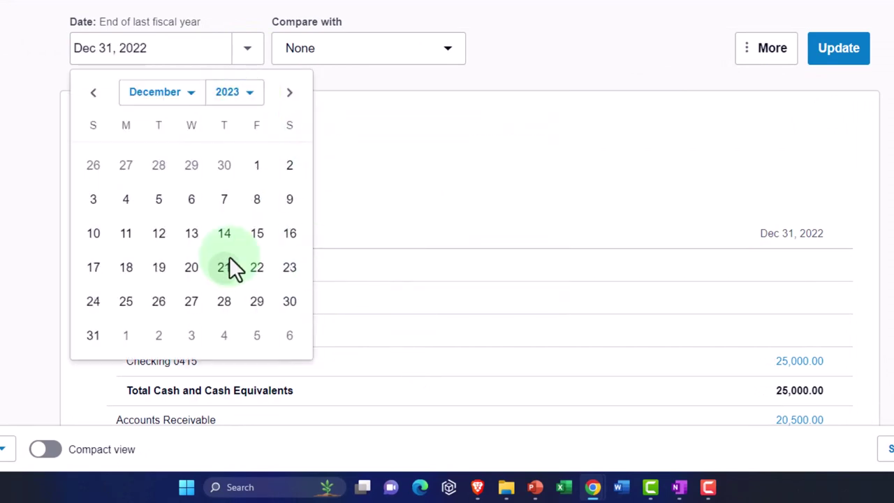
left_click(93, 335)
left_click(828, 49)
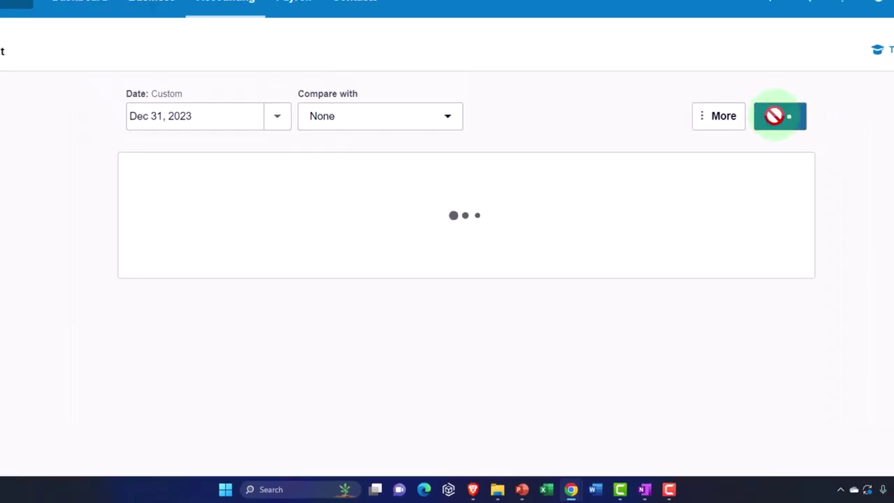
Step: Open the Inventory Asset transactions behind the balance sheet and review the purchases recorded in January 2023
scroll(578, 280, "down", 3)
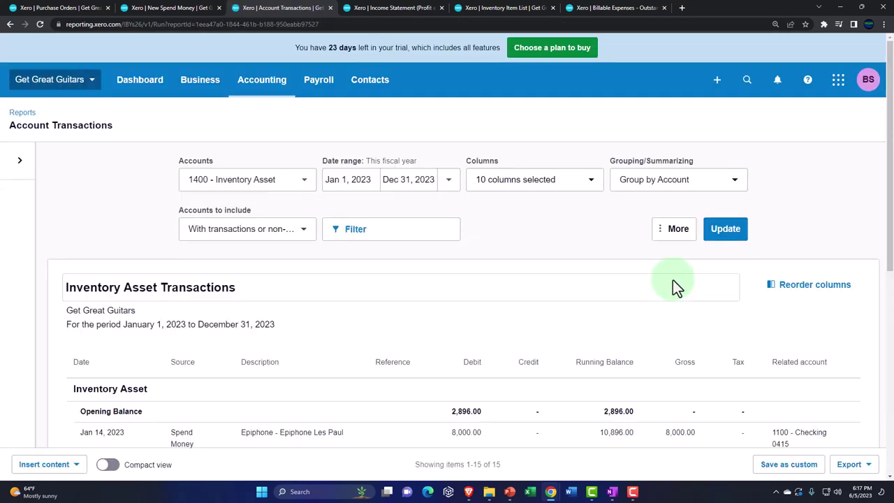
scroll(634, 297, "down", 2)
scroll(633, 297, "down", 2)
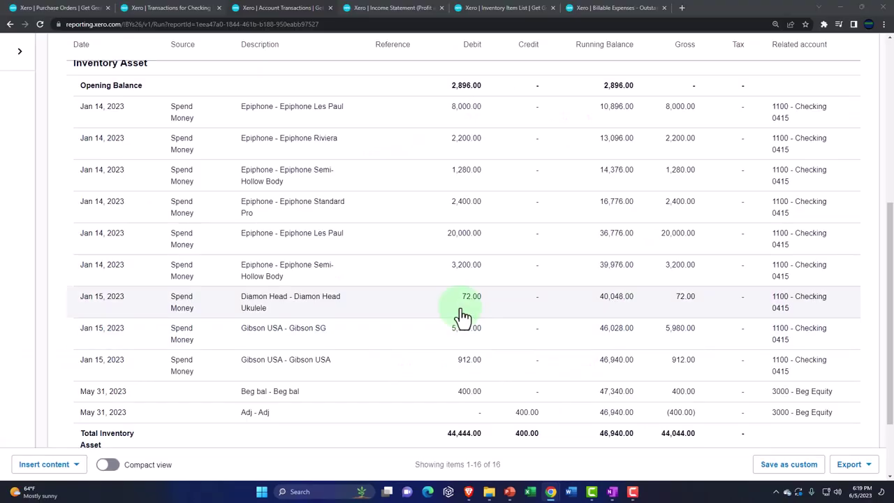
scroll(462, 317, "up", 5)
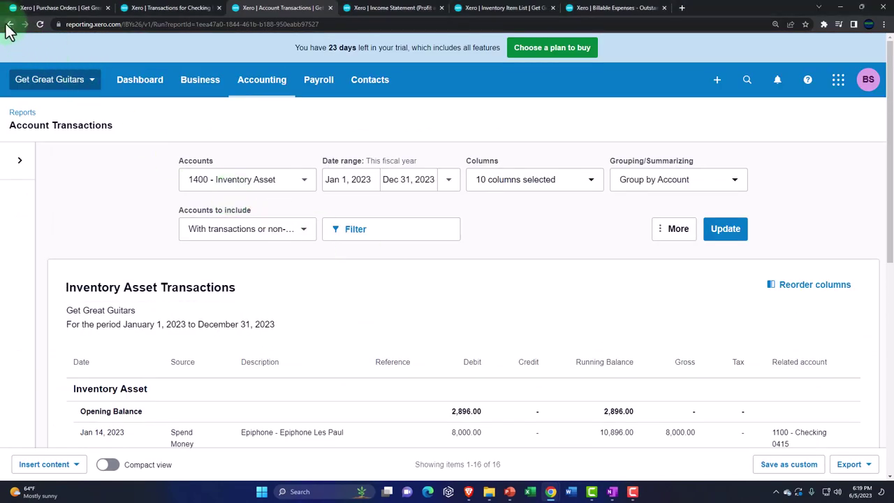
Step: Refresh the Inventory Item List report and check the value and quantity on hand of the tracked items
left_click(599, 10)
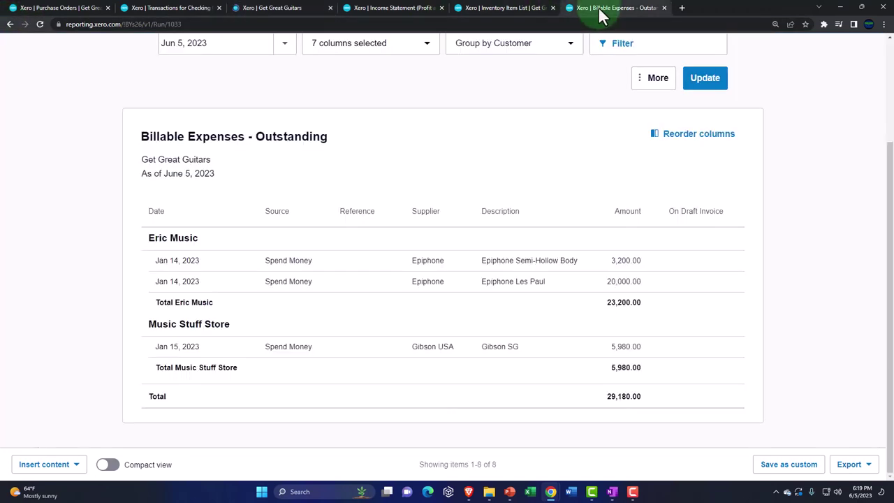
left_click(503, 10)
scroll(554, 168, "up", 3)
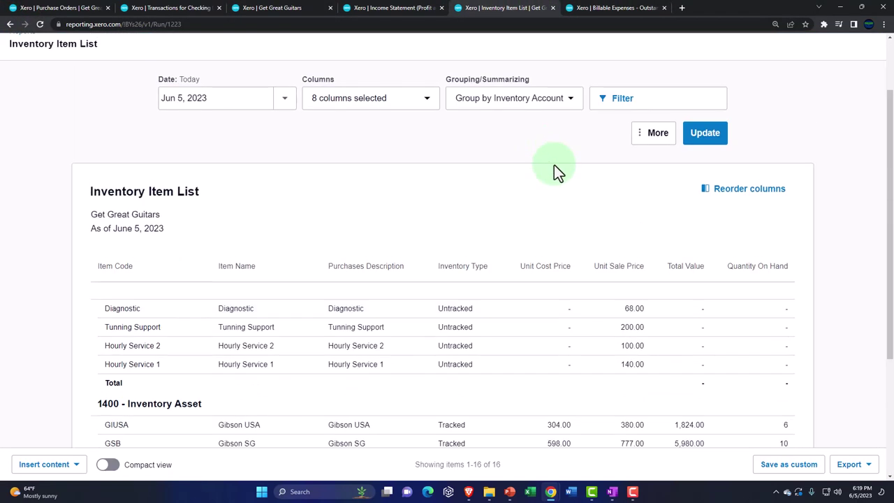
left_click(706, 139)
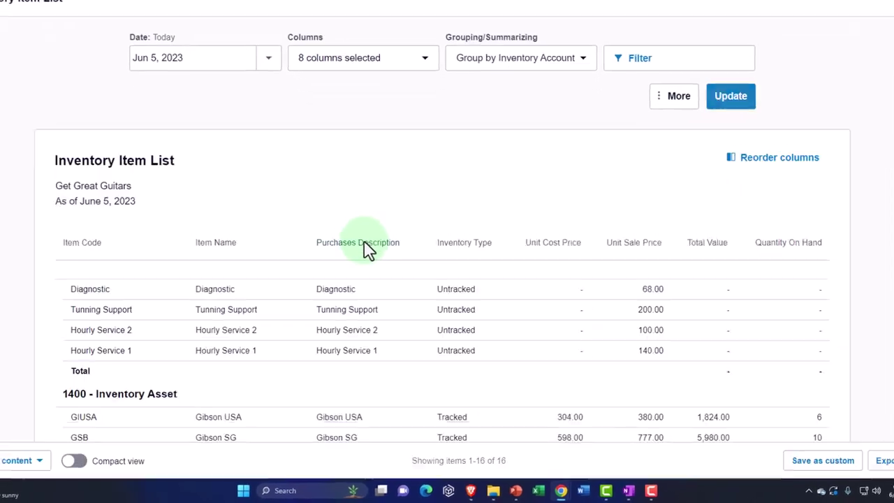
scroll(358, 223, "down", 3)
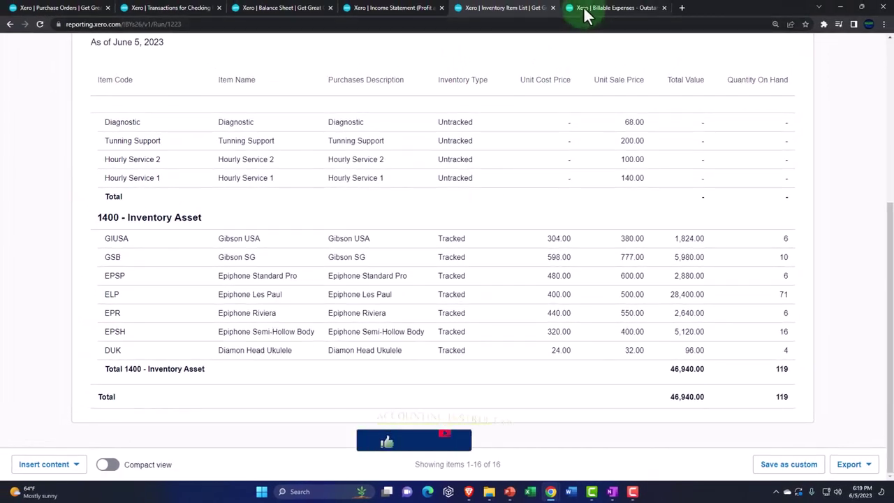
Step: Go from the Billable Expenses - Outstanding report to the reports centre, then find and open the Trial Balance
left_click(585, 15)
scroll(456, 194, "up", 1)
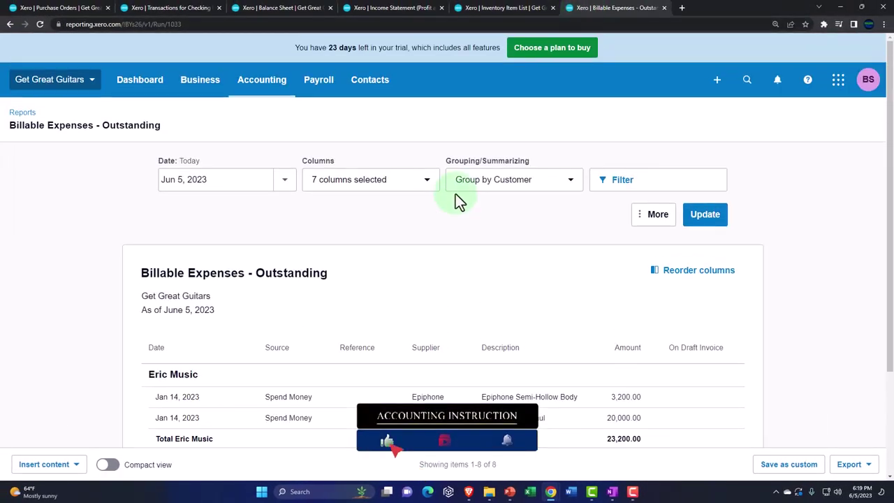
left_click(265, 90)
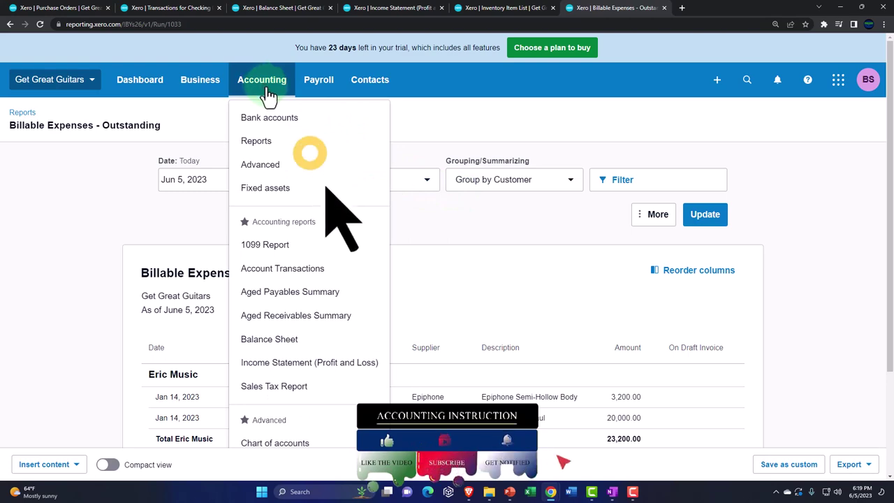
left_click(265, 147)
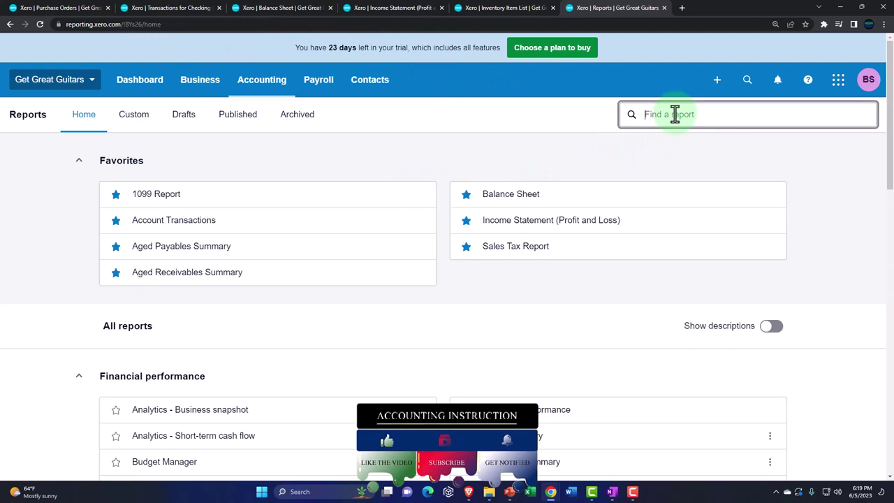
left_click(674, 114)
type("tri")
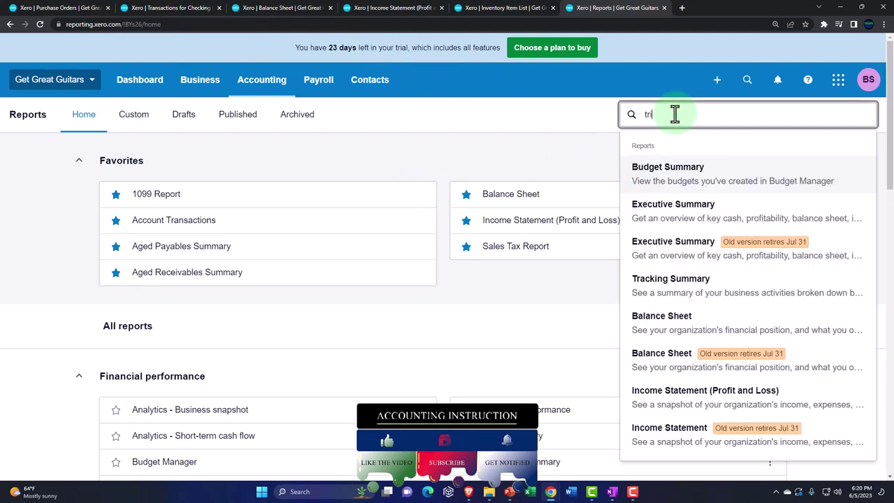
left_click(684, 174)
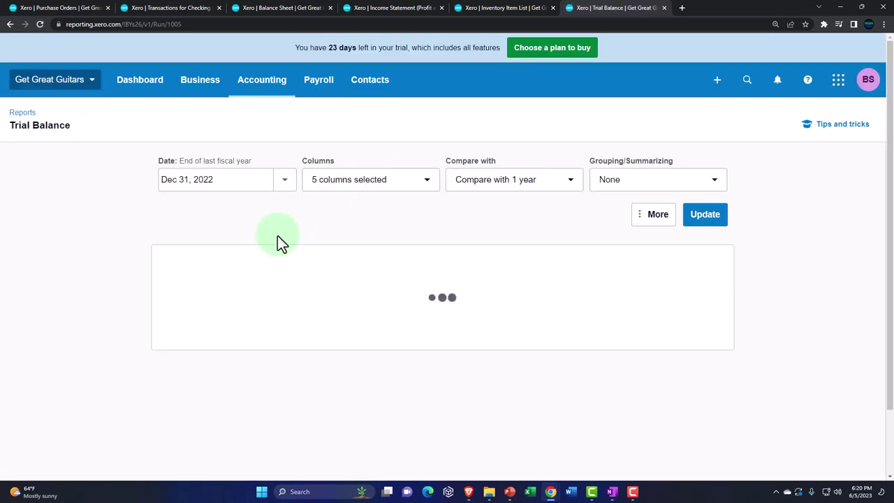
Step: Run the Trial Balance as of Dec 31, 2023 and review its account balances
left_click(286, 184)
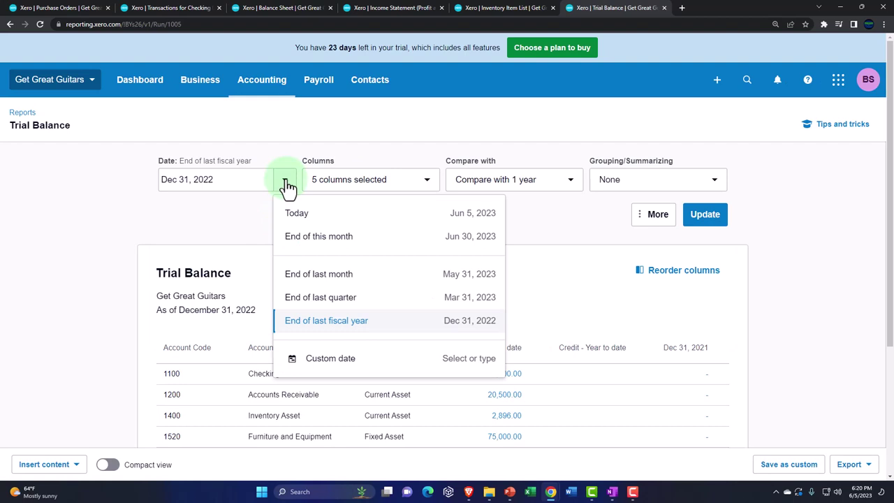
left_click(331, 359)
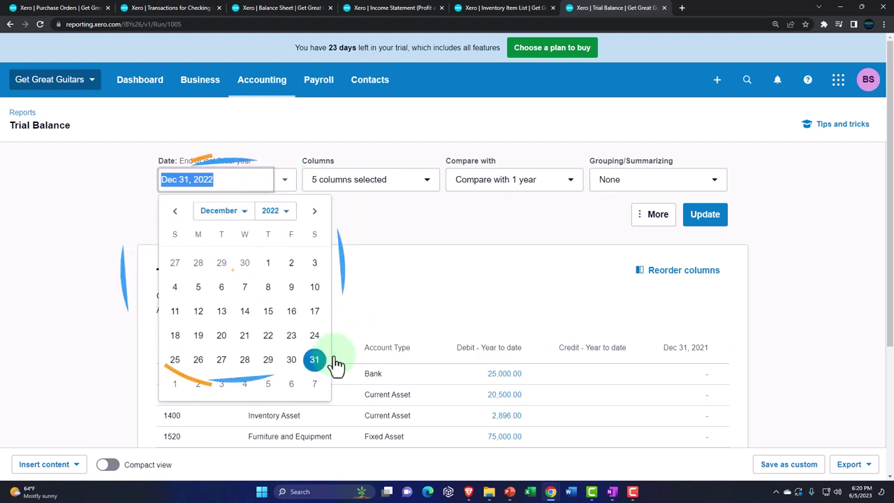
left_click(286, 212)
left_click(275, 331)
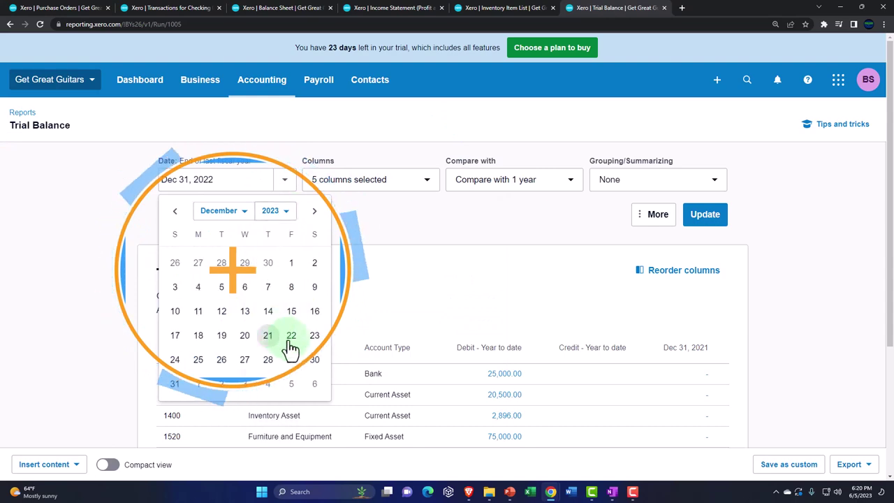
left_click(174, 383)
left_click(701, 224)
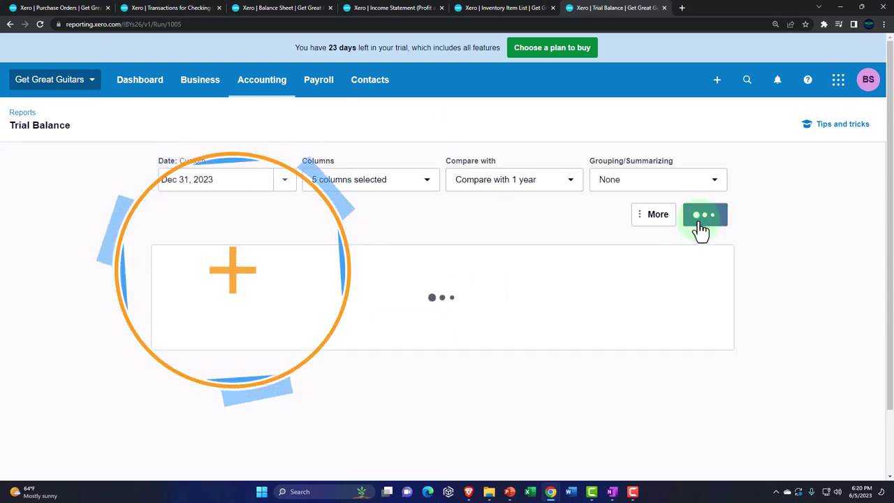
scroll(729, 186, "down", 5)
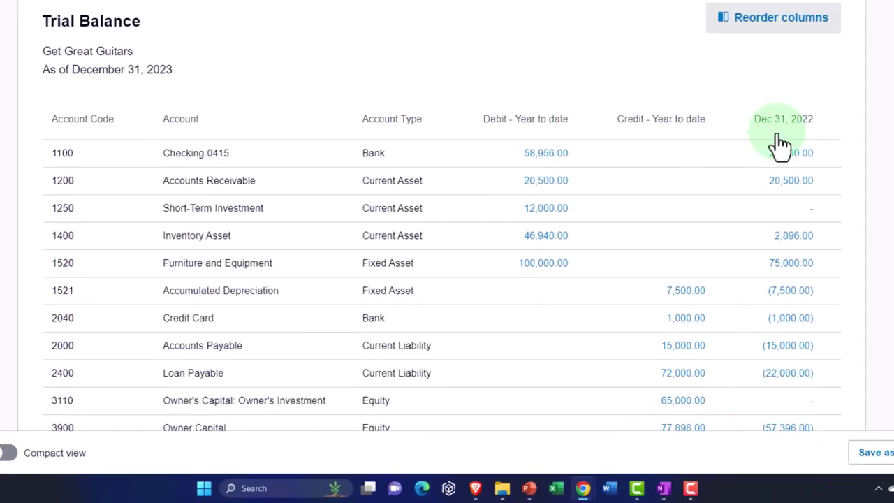
scroll(801, 125, "down", 1)
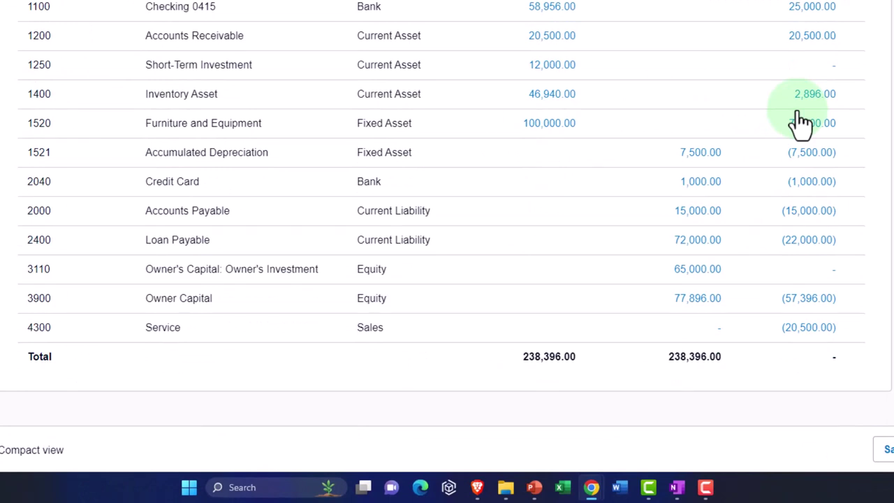